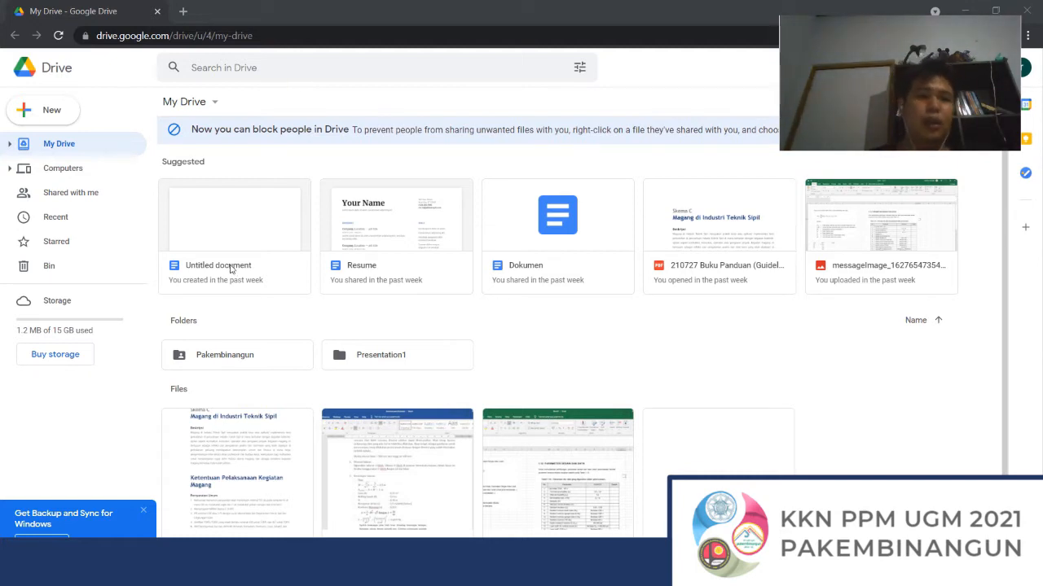
Create a new blank Google Docs document from My Drive
left_click(47, 112)
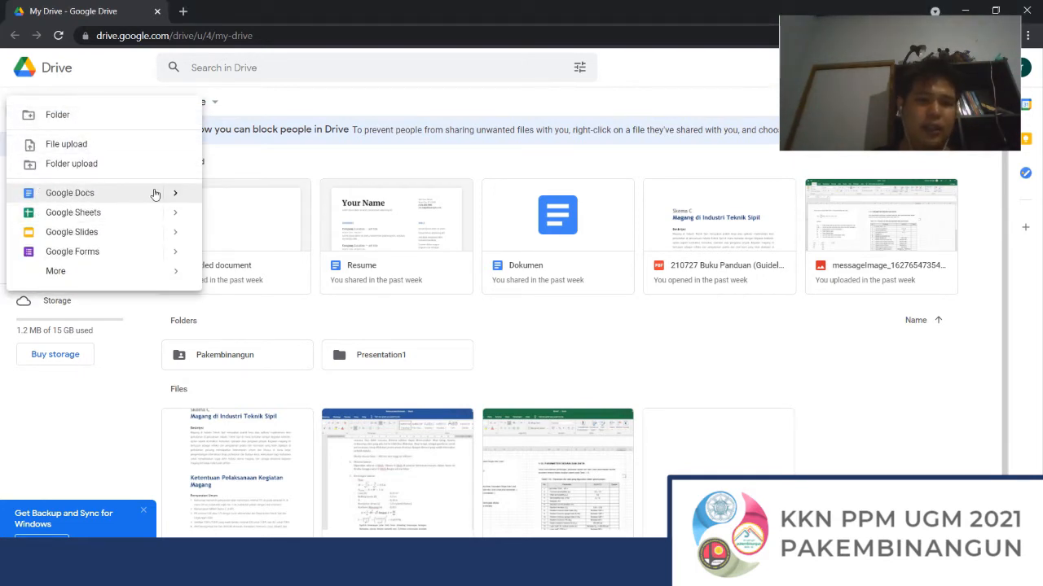
mouse_move(173, 196)
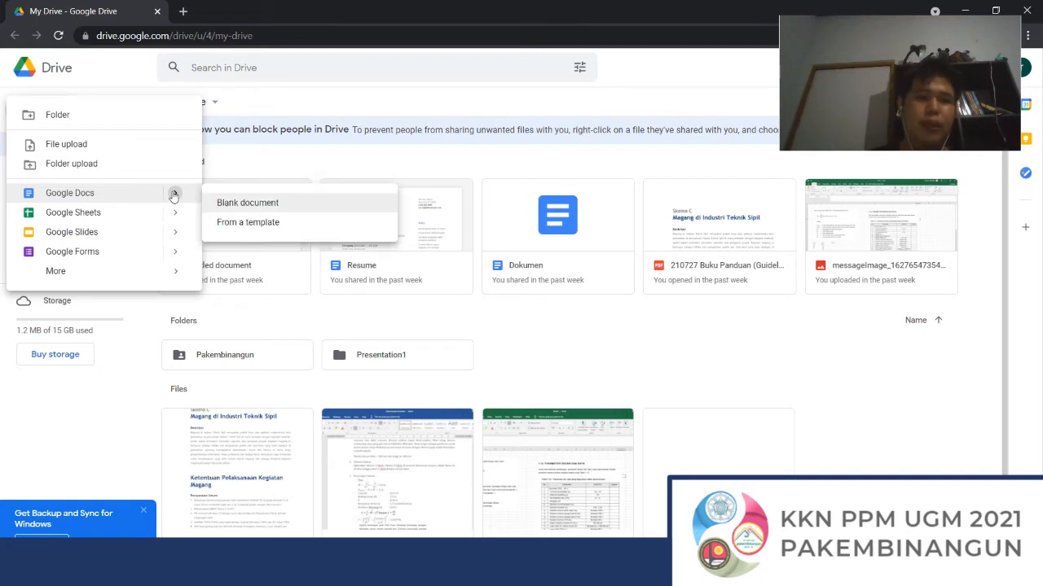
left_click(295, 202)
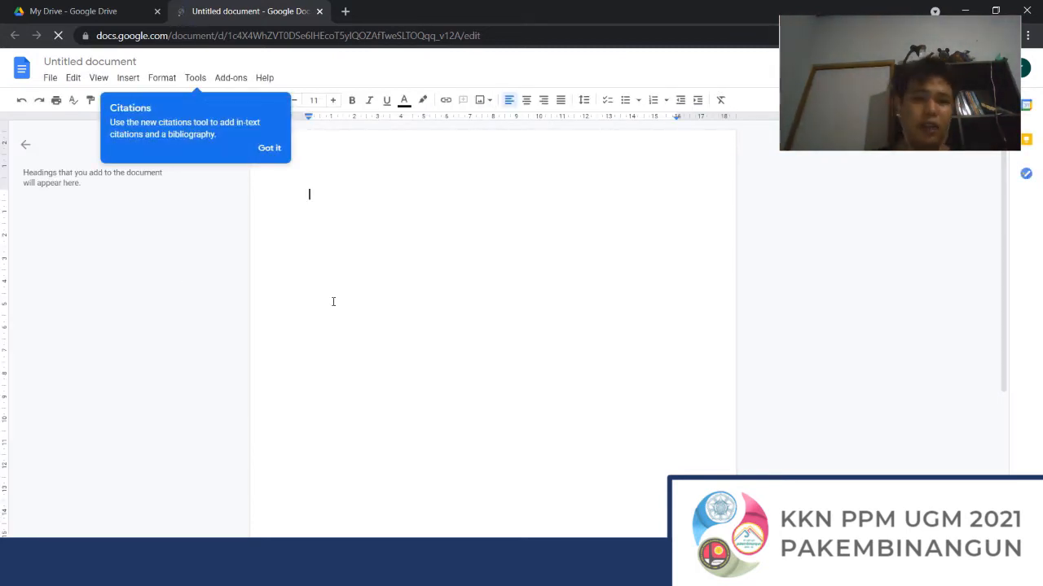
Open the Google Docs template gallery from My Drive and look through its CV, letter, personal and work templates
left_click(94, 8)
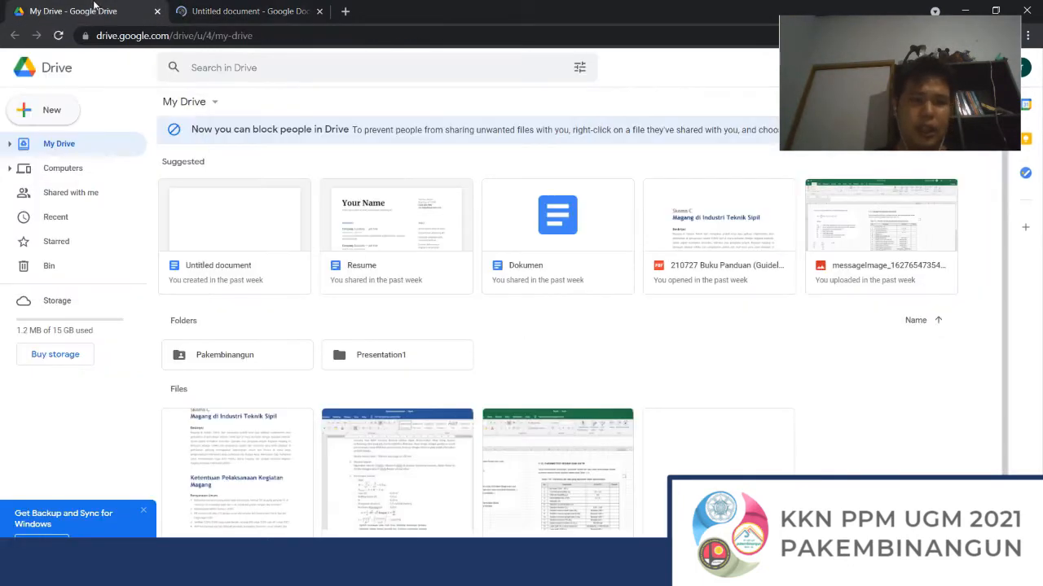
left_click(52, 119)
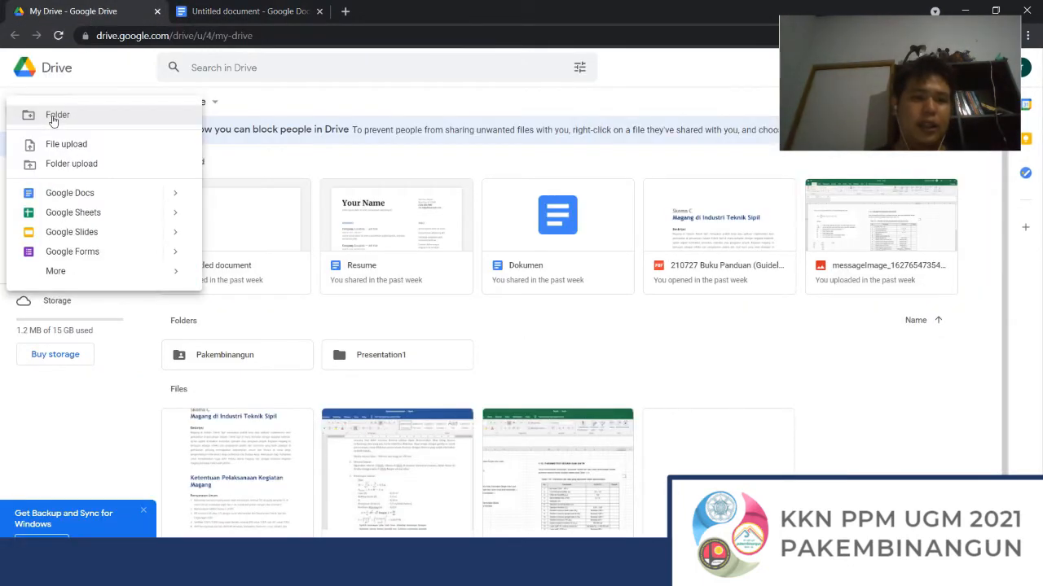
left_click(79, 193)
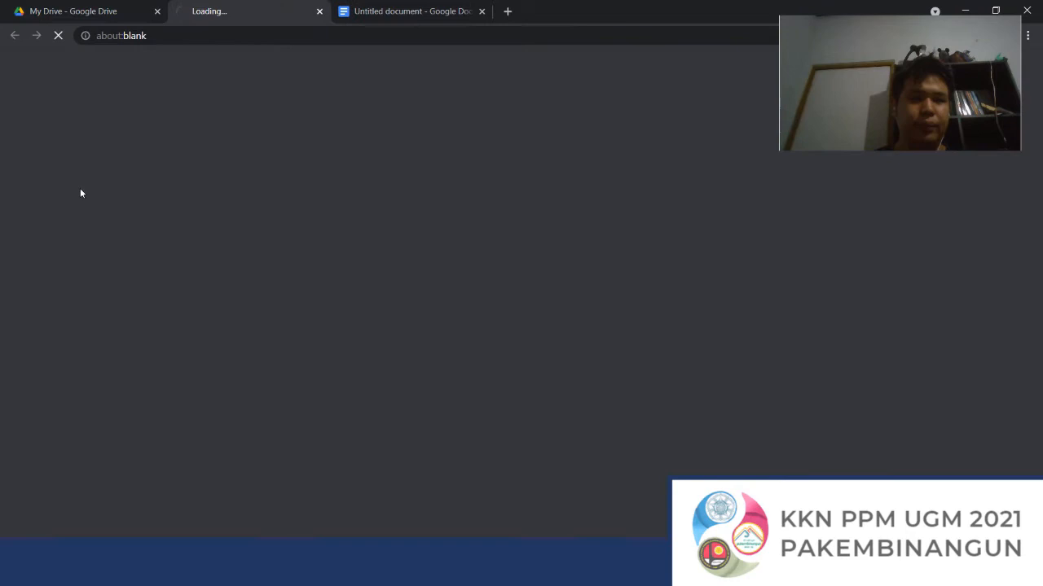
left_click(318, 11)
left_click(70, 119)
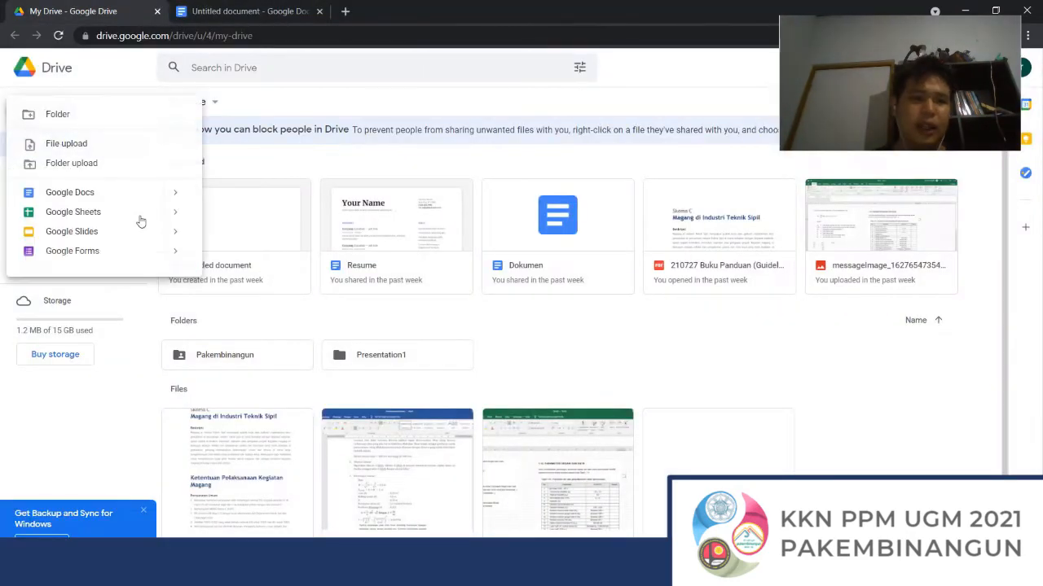
left_click(256, 223)
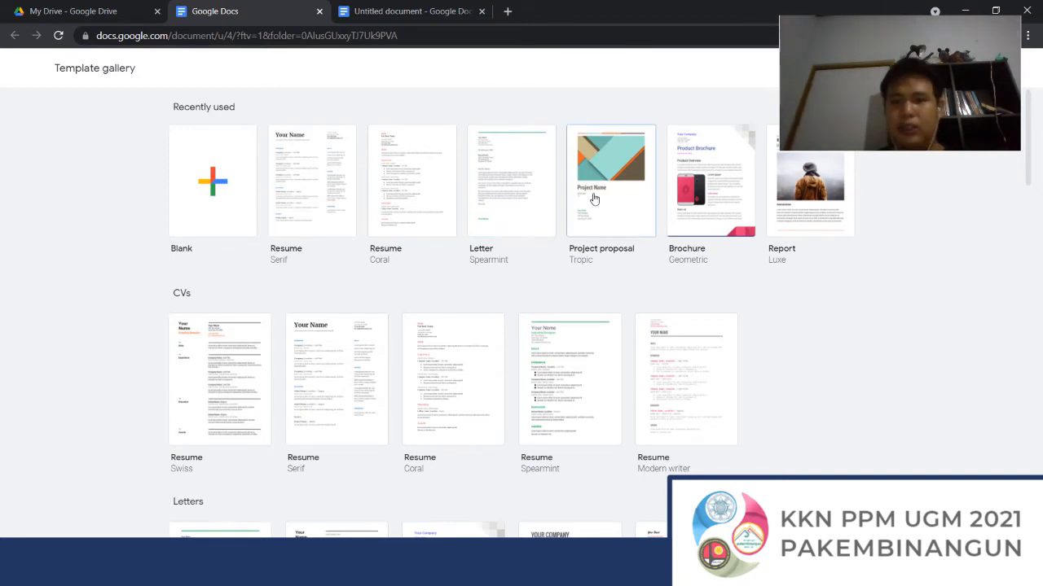
scroll(310, 288, "down", 3)
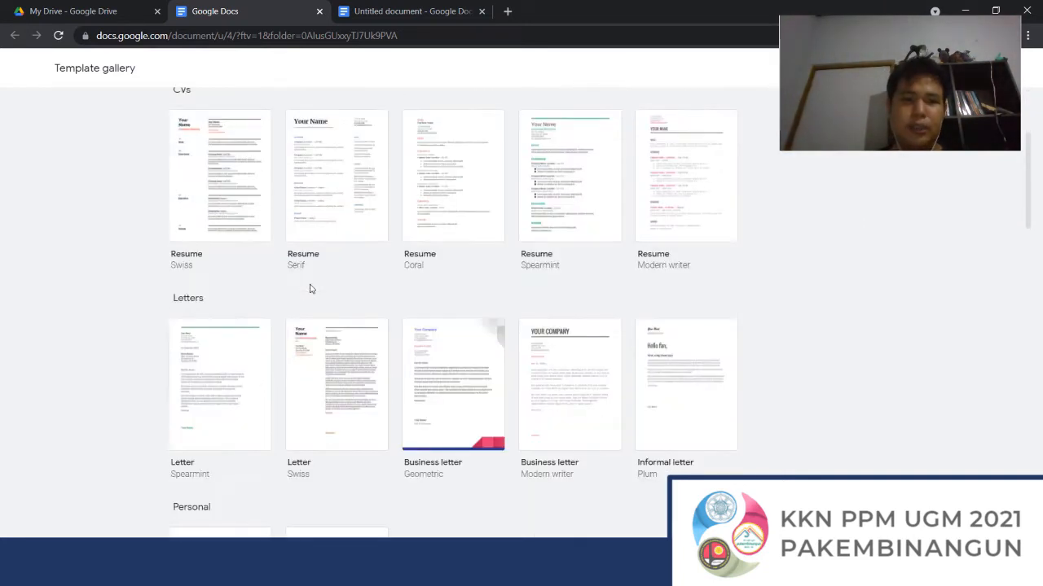
scroll(505, 374, "down", 5)
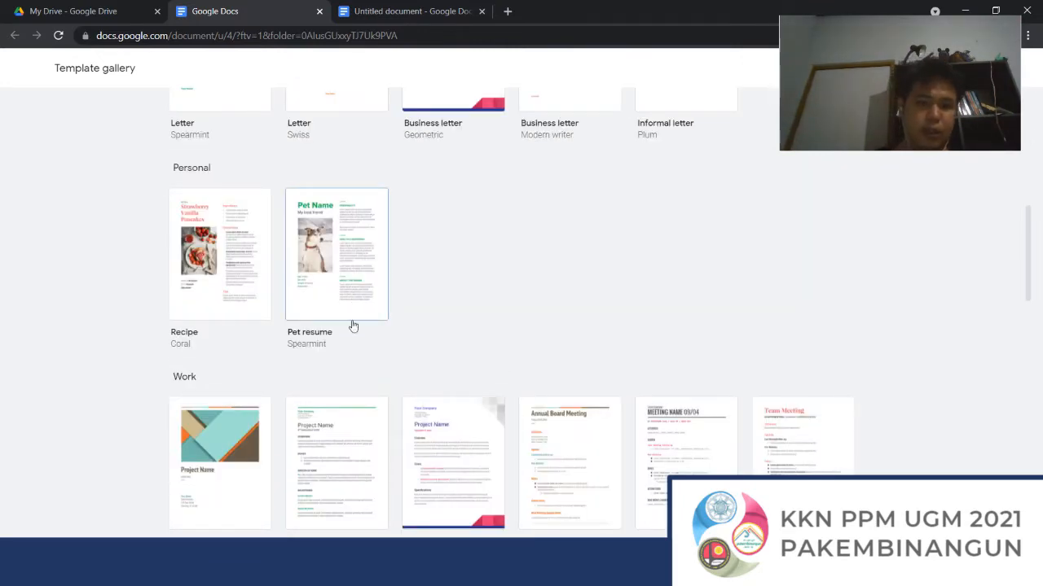
scroll(430, 321, "down", 5)
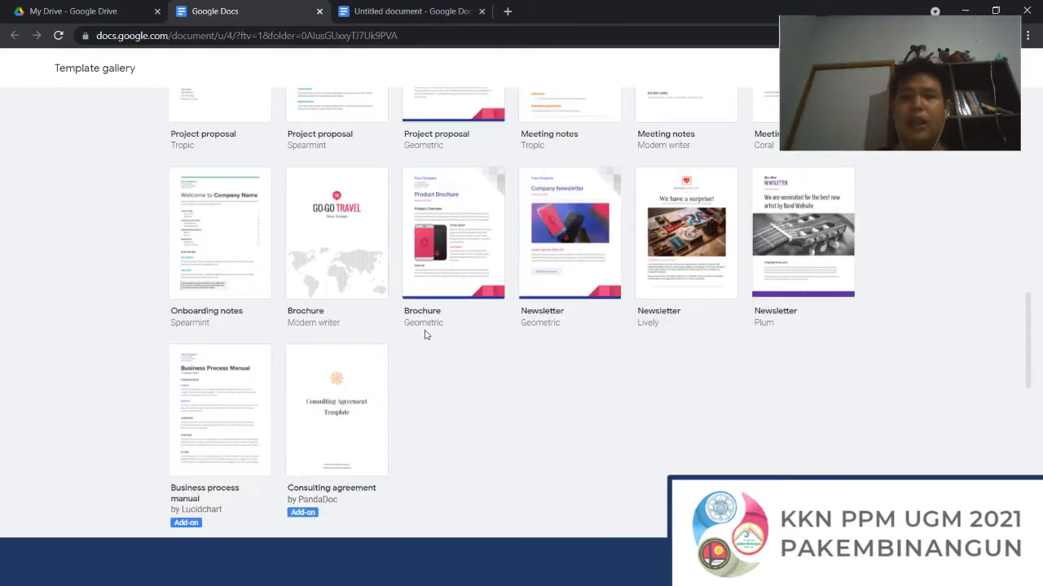
scroll(424, 334, "up", 12)
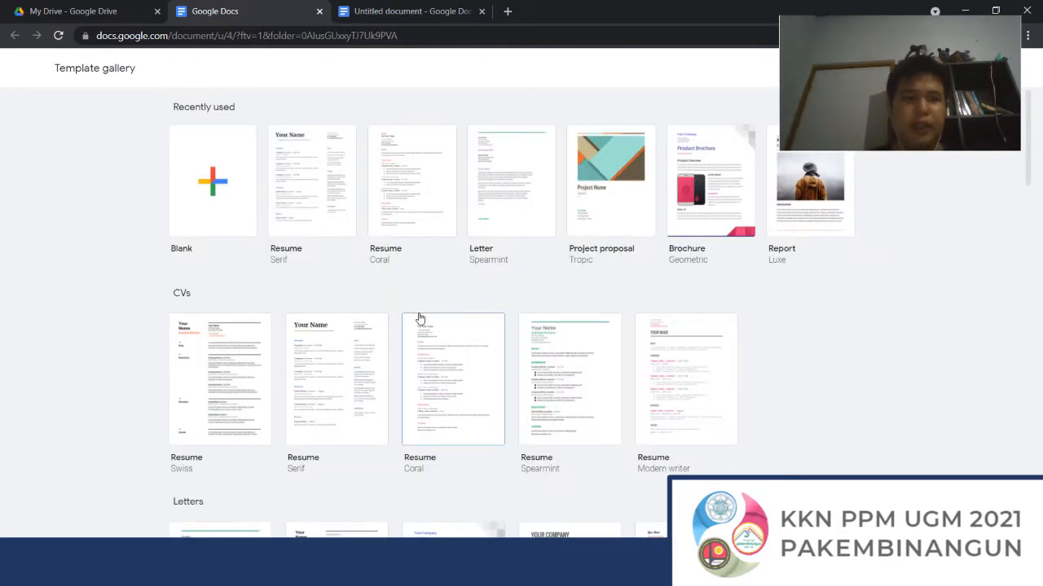
Return to the blank untitled document and dismiss the Citations tip
left_click(237, 213)
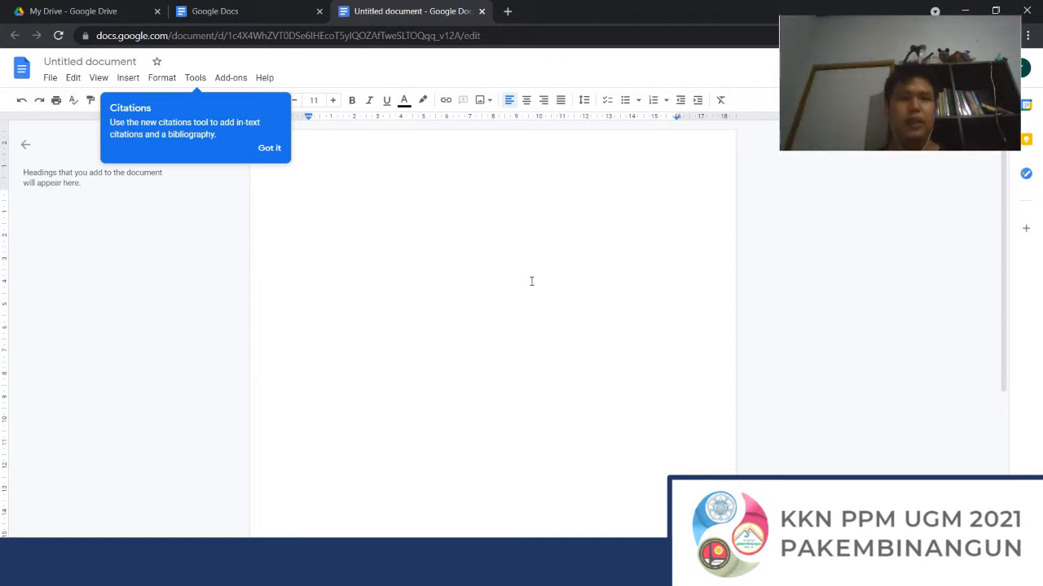
left_click(276, 151)
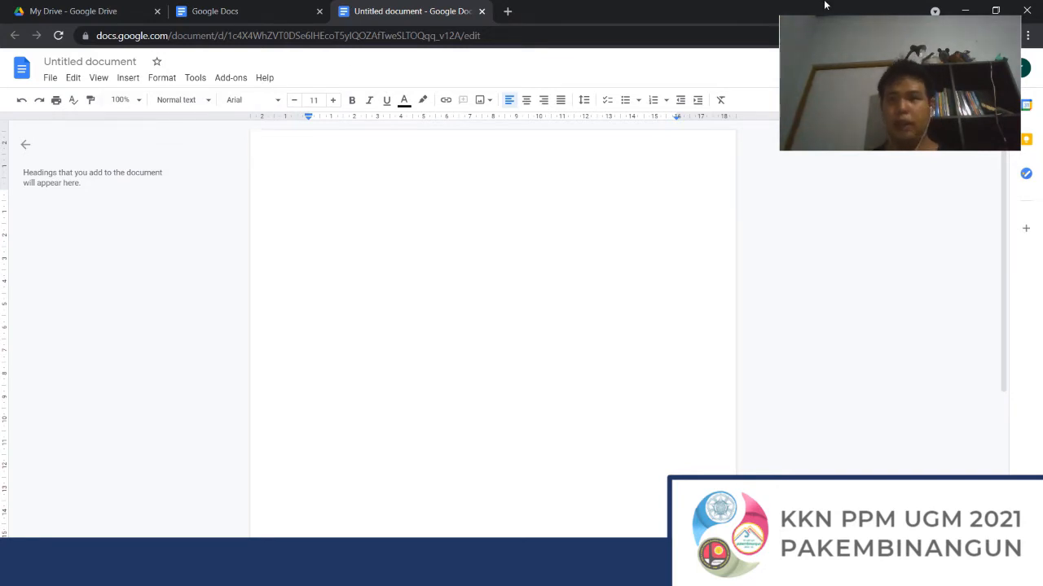
left_click_drag(897, 26, 902, 67)
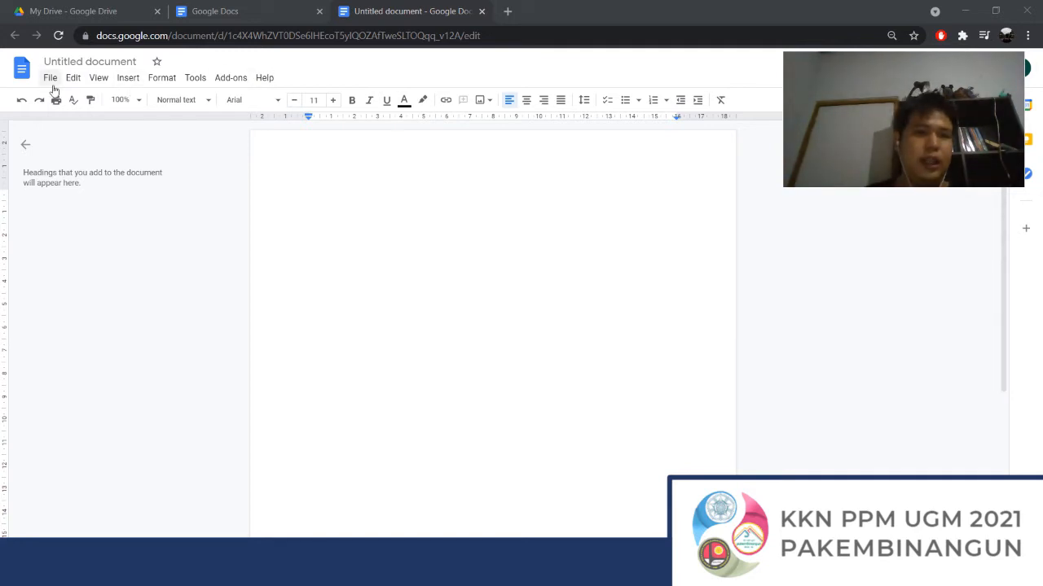
left_click(153, 79)
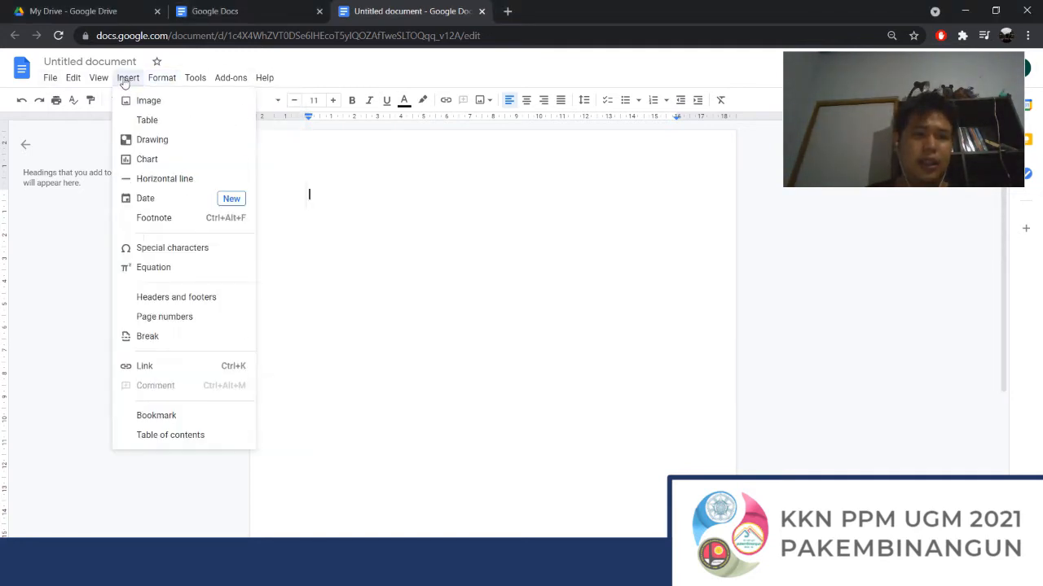
mouse_move(186, 81)
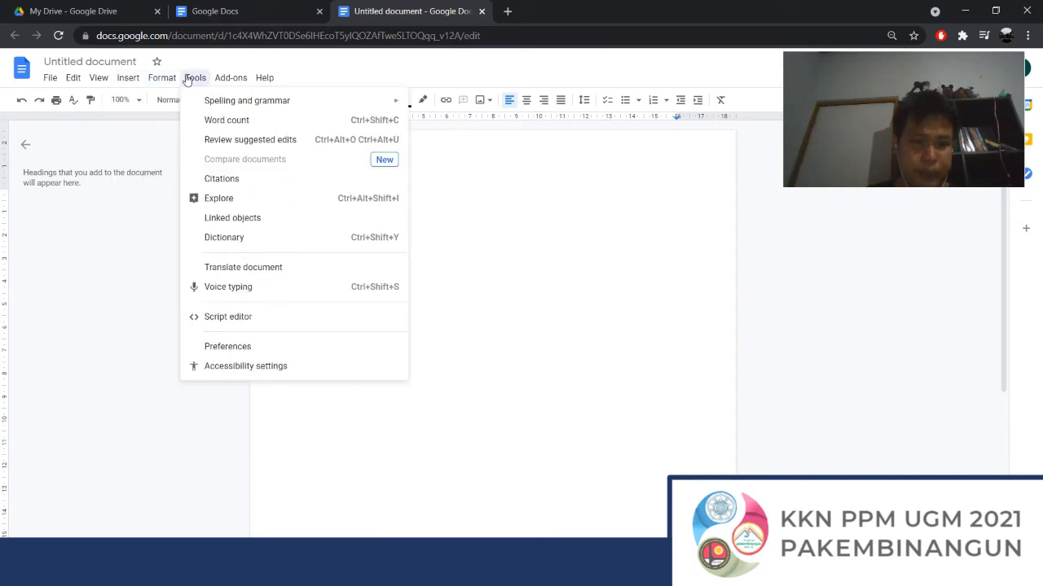
mouse_move(54, 77)
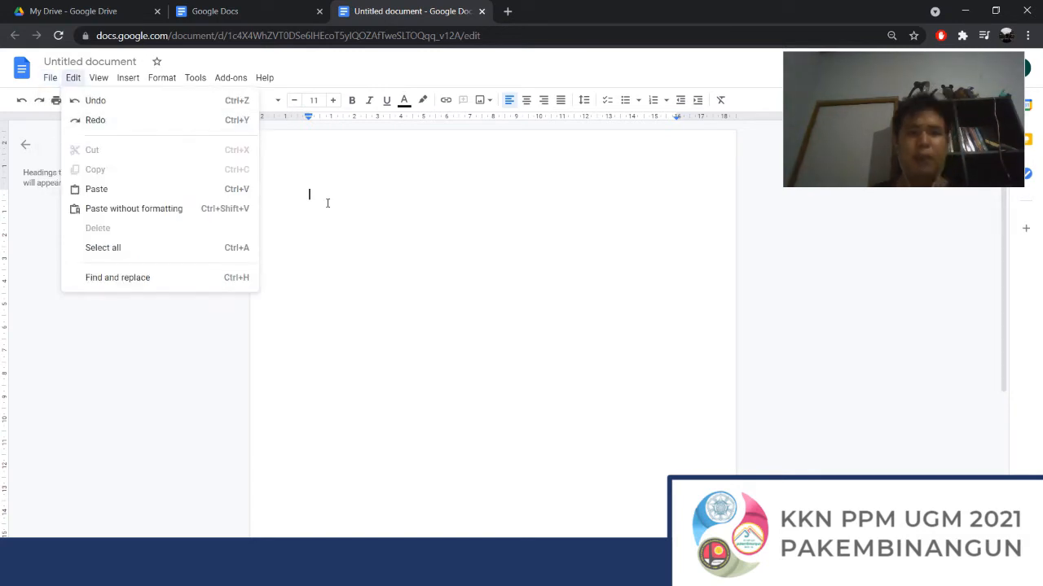
left_click(336, 186)
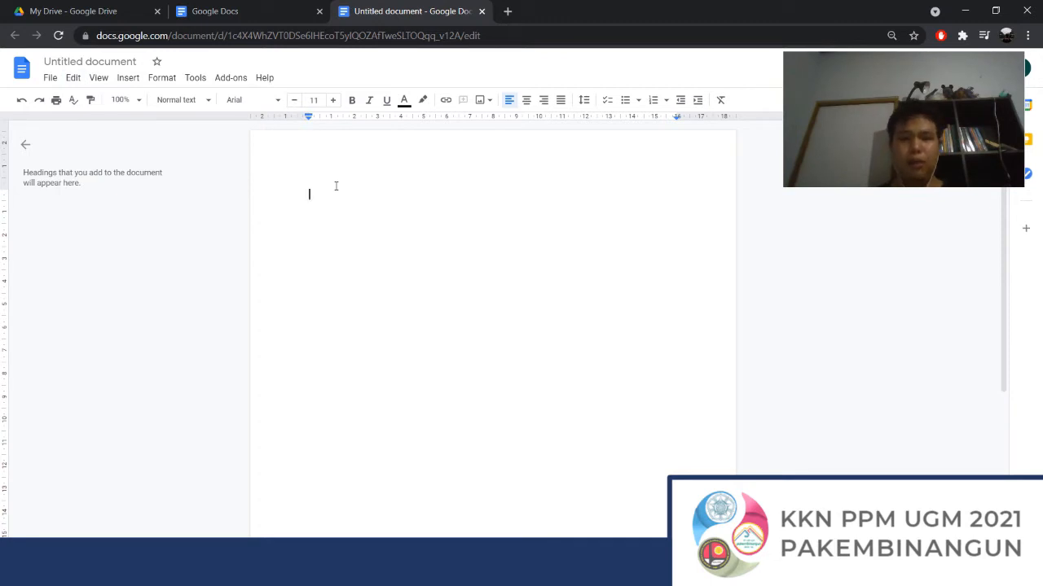
Rename the untitled document as "Belajar G Docs"
left_click(62, 63)
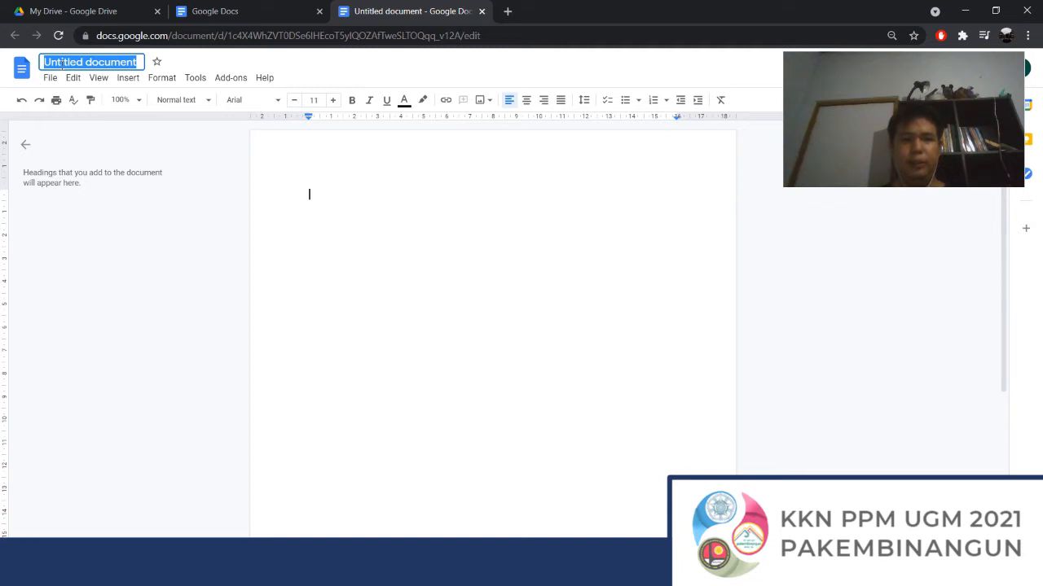
type("Bel")
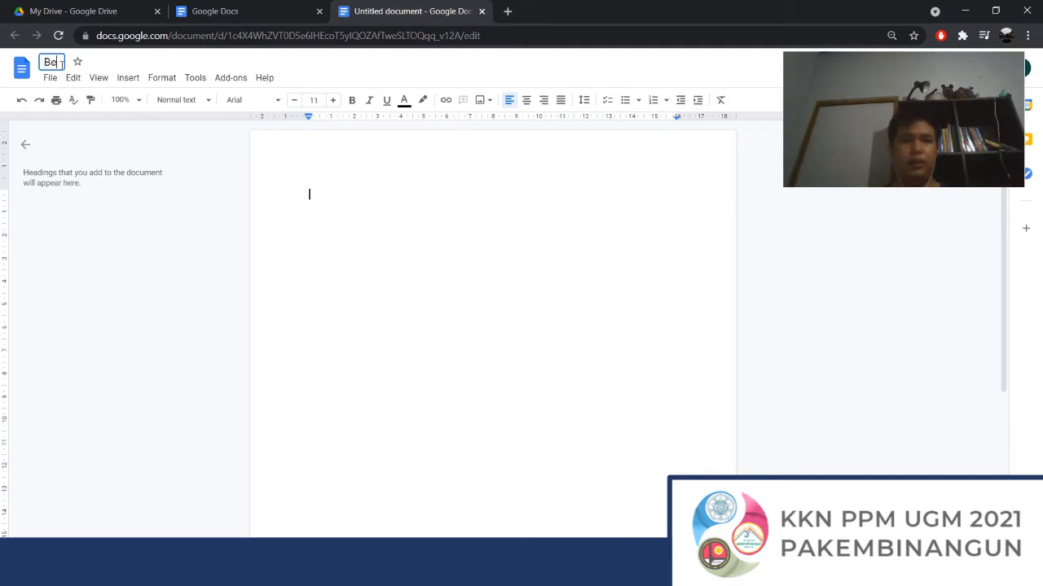
type("ajar G Docs")
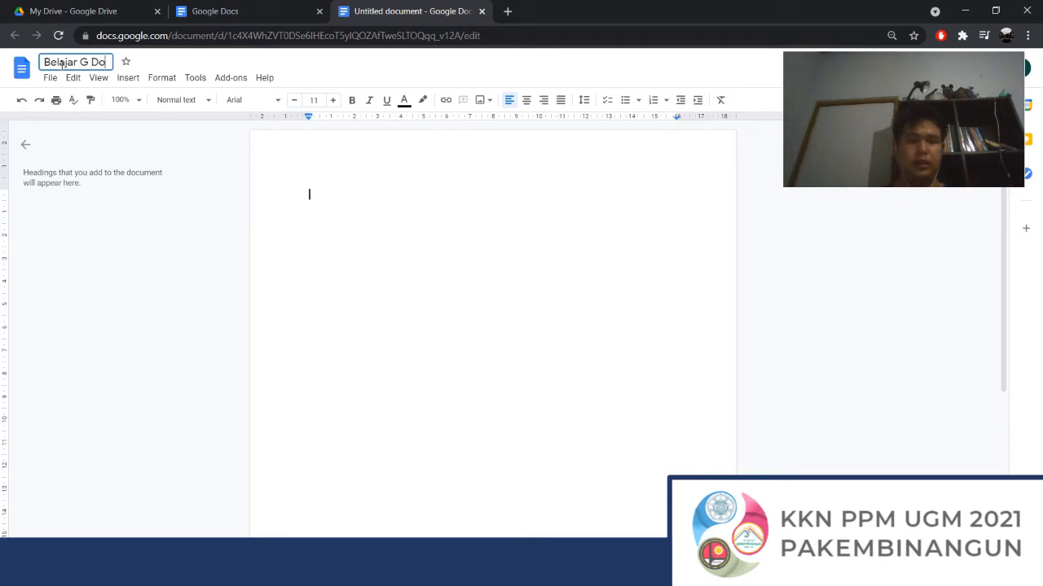
left_click(388, 195)
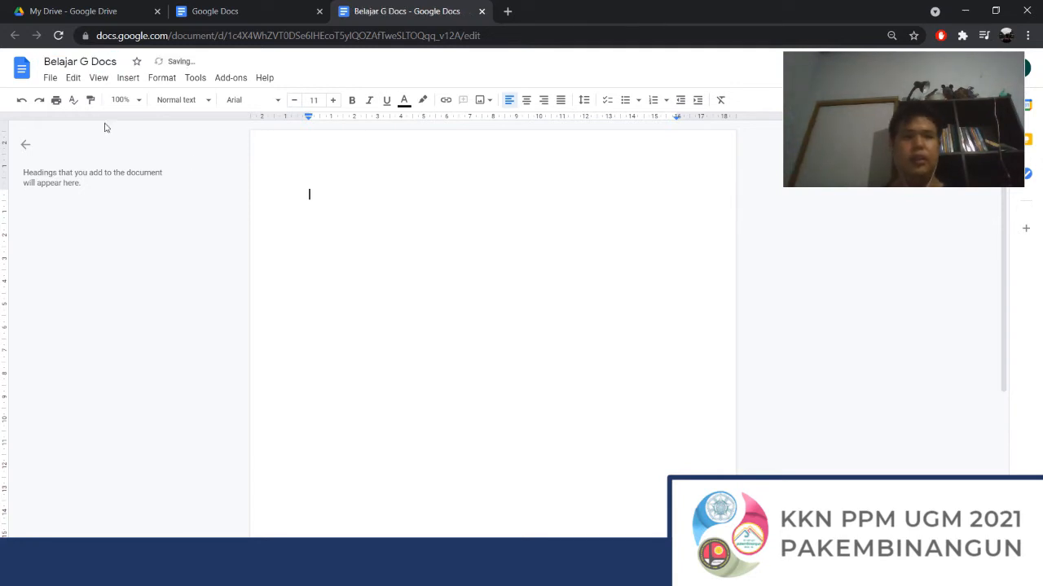
Open the document's sharing settings and change its link access to anyone with the link
left_click(50, 78)
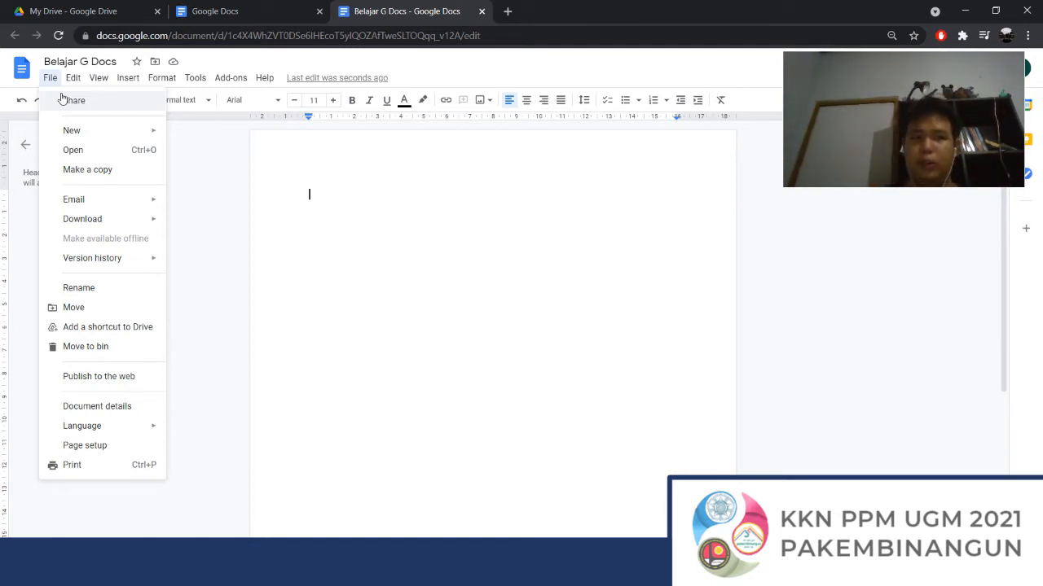
left_click(63, 99)
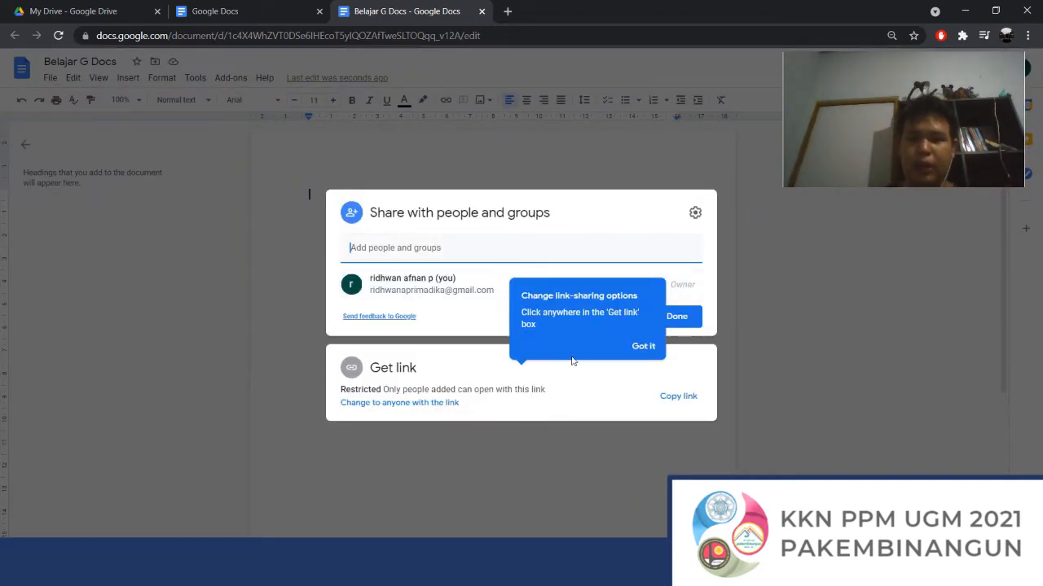
left_click(605, 211)
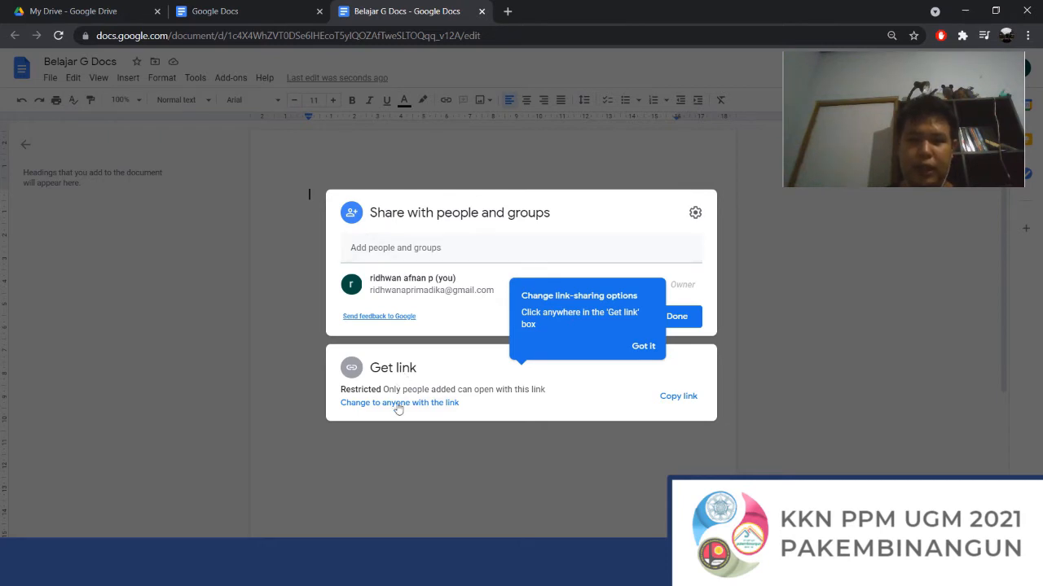
left_click(368, 402)
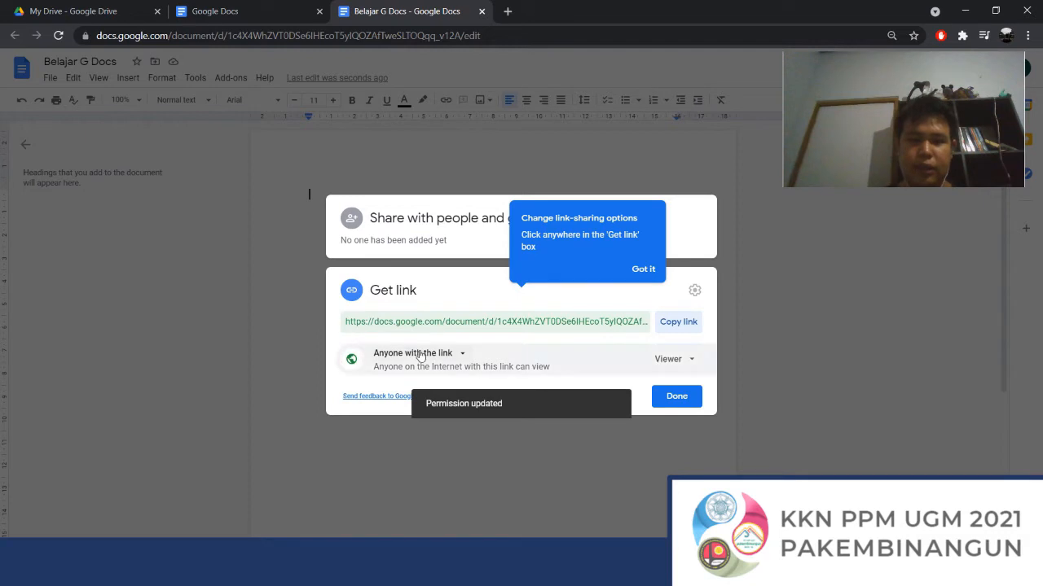
Examine the permission roles offered for people with the link and close the sharing settings without changing the role
left_click(666, 359)
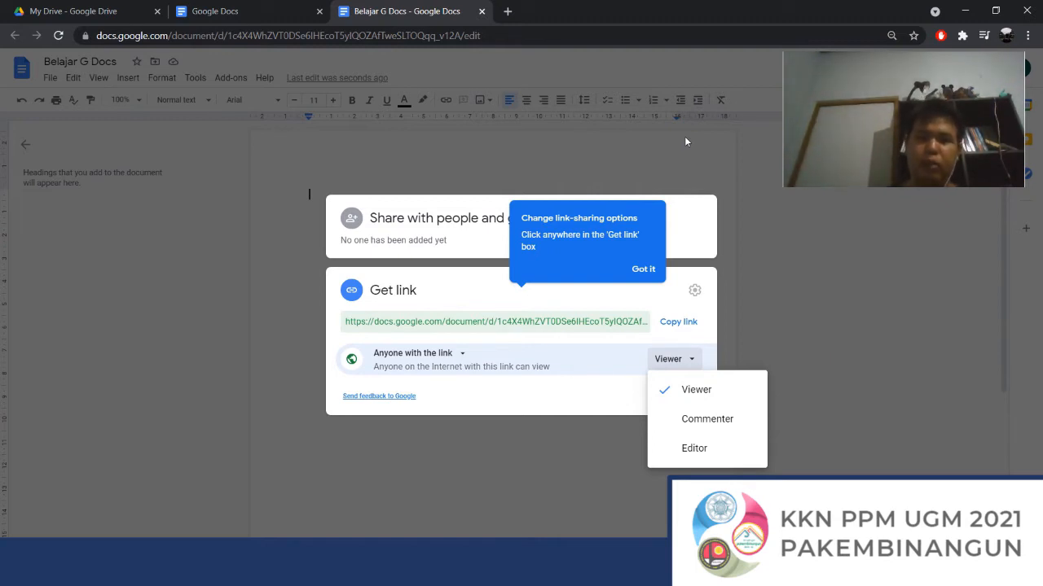
right_click(705, 399)
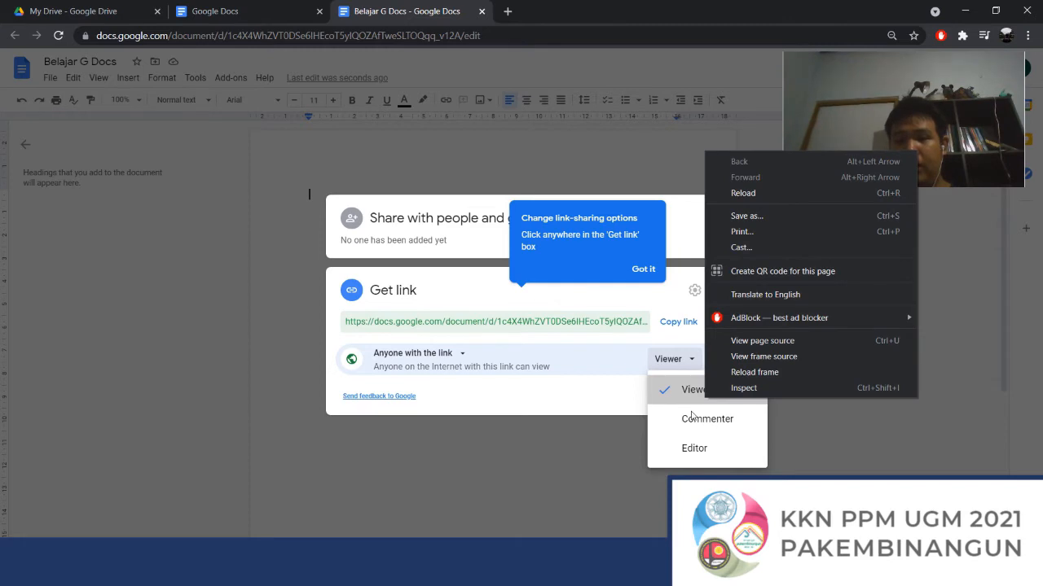
left_click(640, 409)
left_click(679, 367)
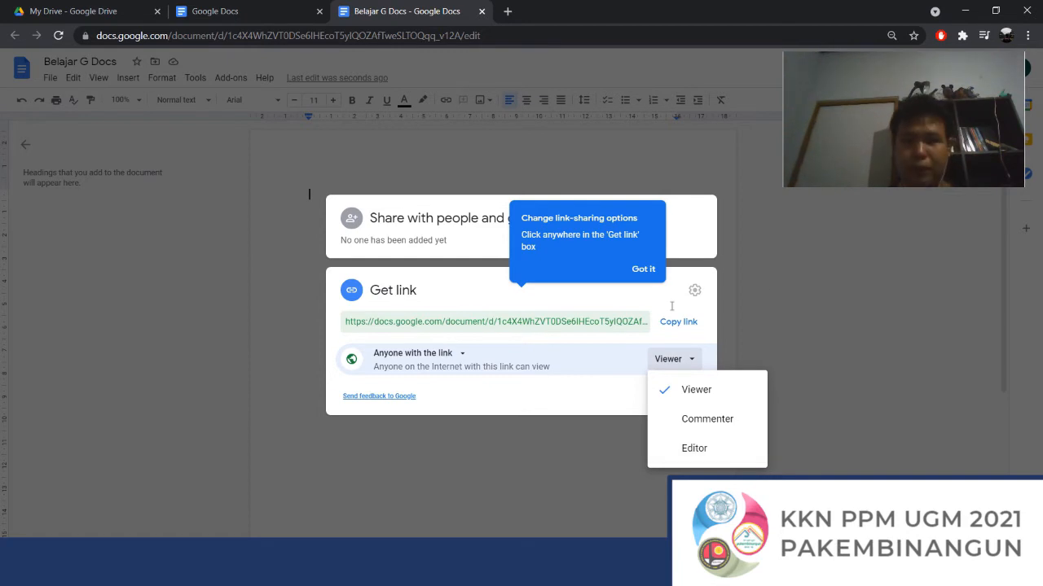
left_click(821, 316)
Browse the Drive documents available for opening, cancel without opening one, and view the files in My Drive before returning to the document
left_click(50, 77)
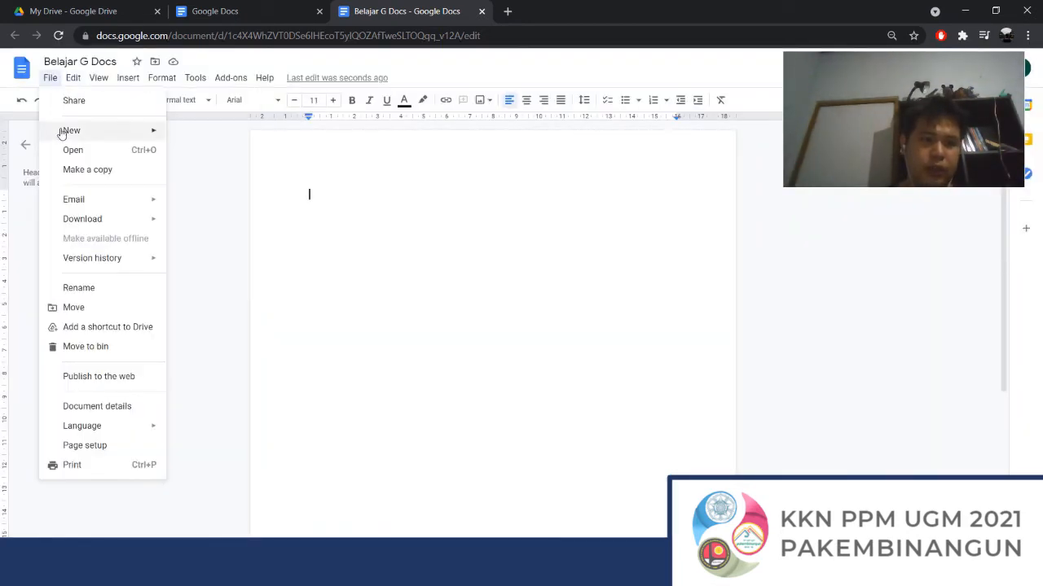
mouse_move(64, 132)
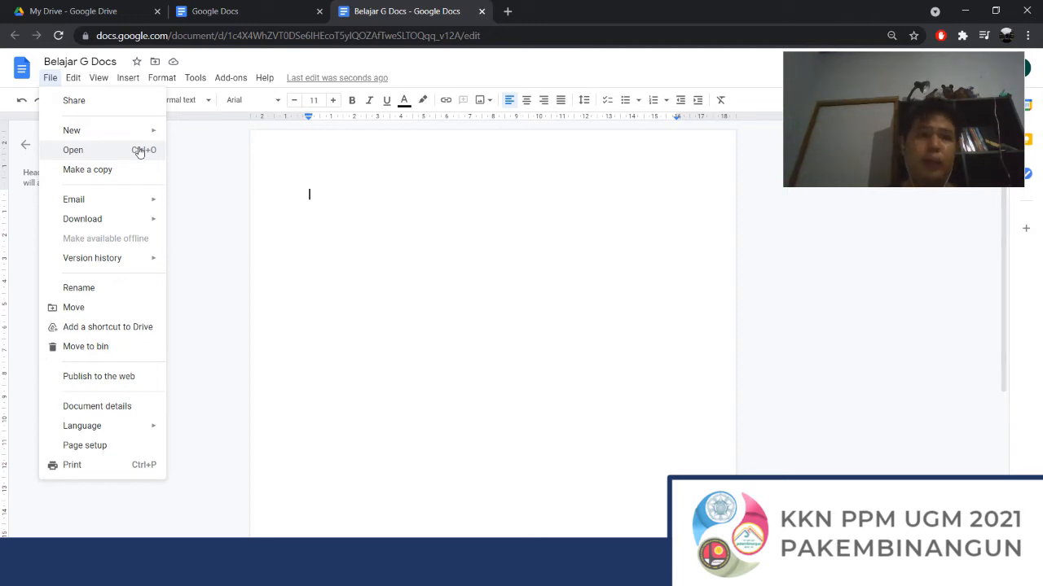
left_click(81, 151)
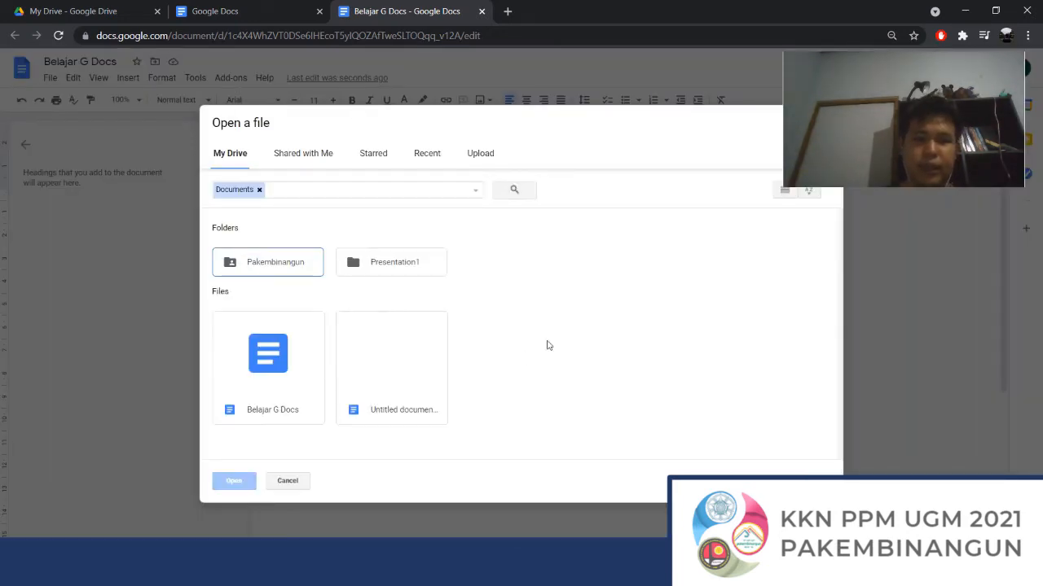
left_click(395, 361)
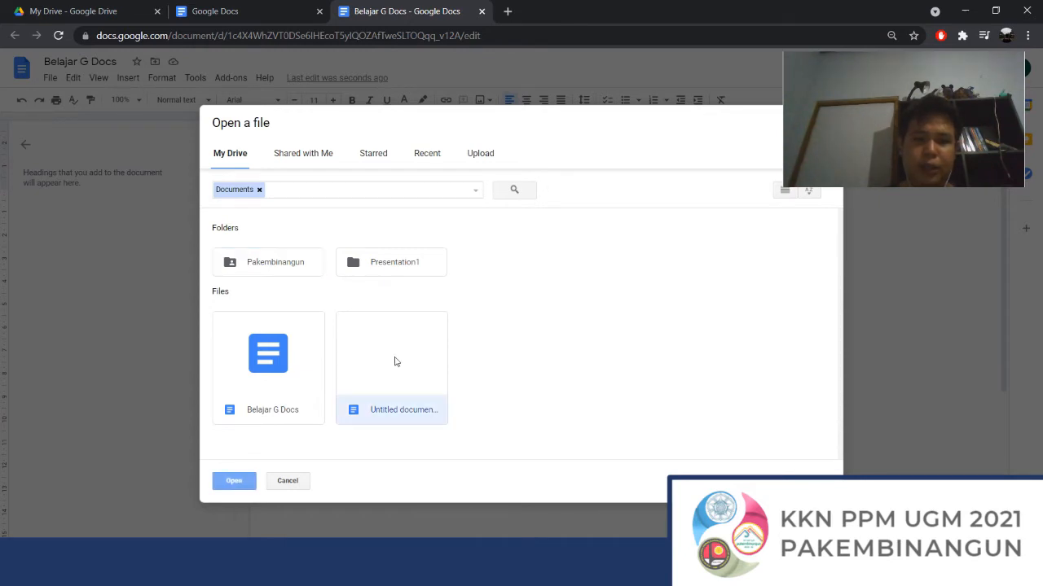
left_click(292, 379)
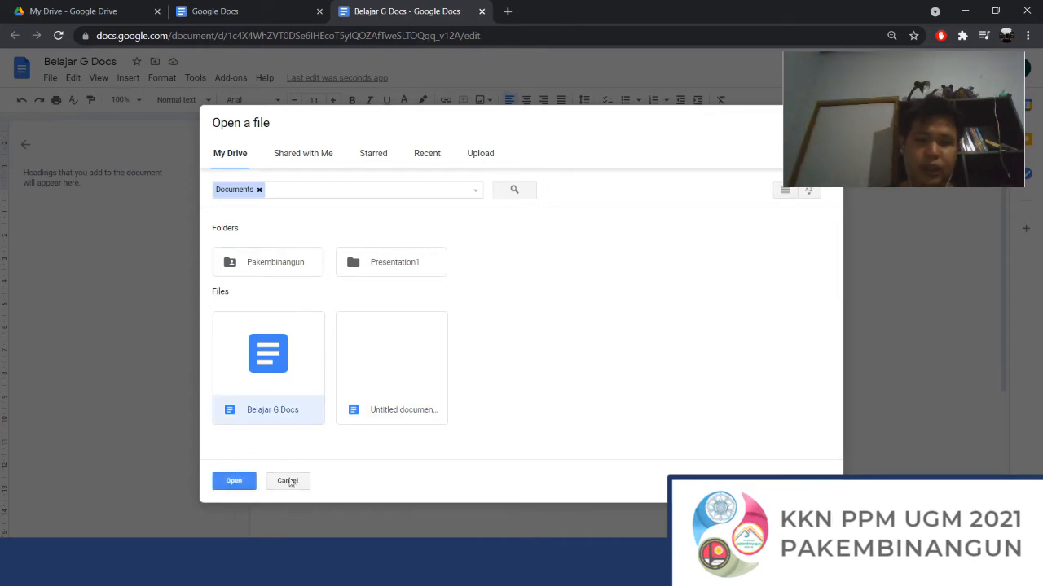
left_click(389, 398)
left_click(293, 482)
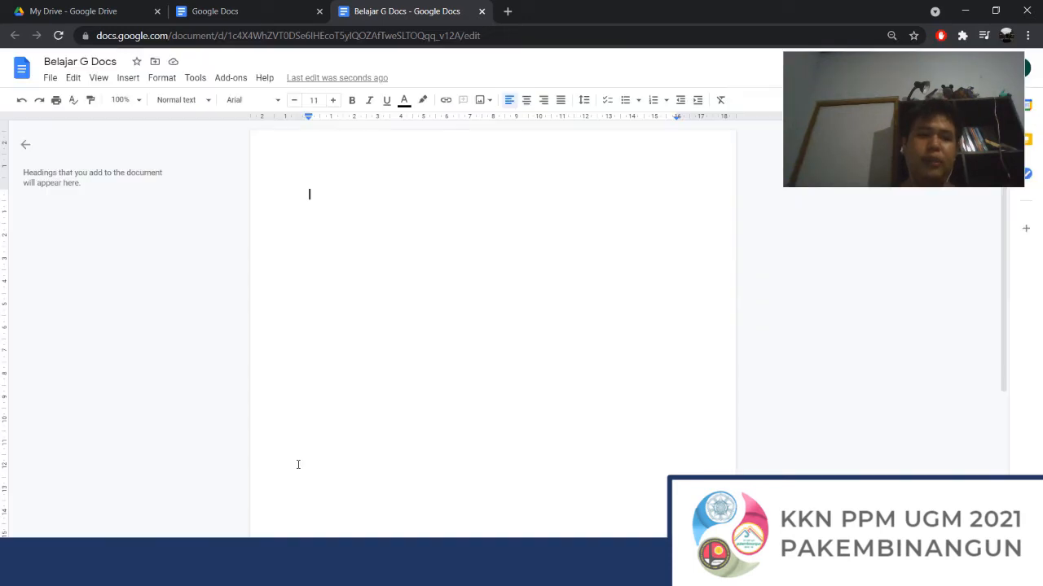
left_click(37, 8)
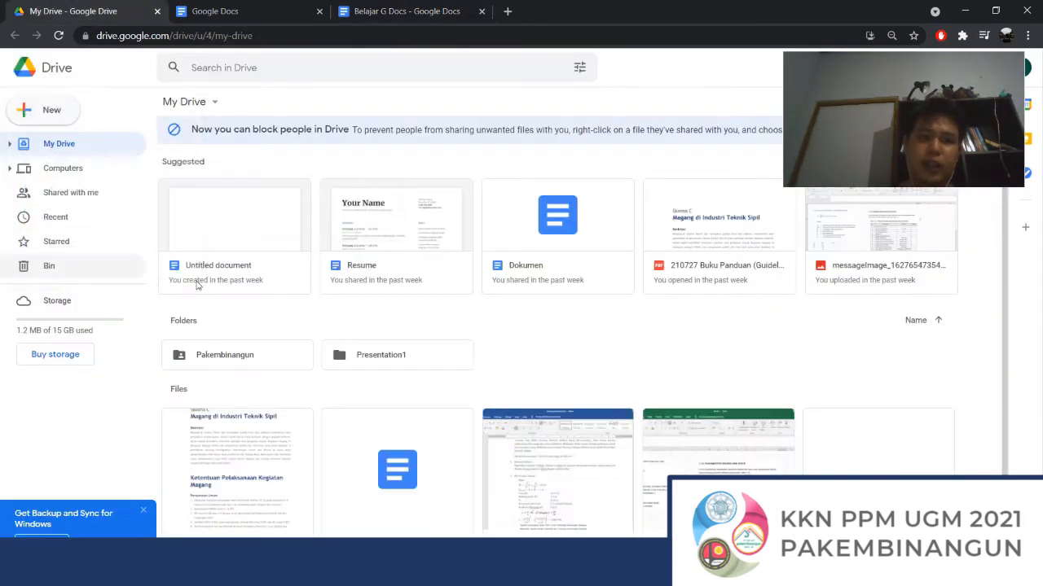
left_click(371, 13)
Examine the Make a copy options and the destination folders in My Drive, and close the settings without making a copy
left_click(47, 77)
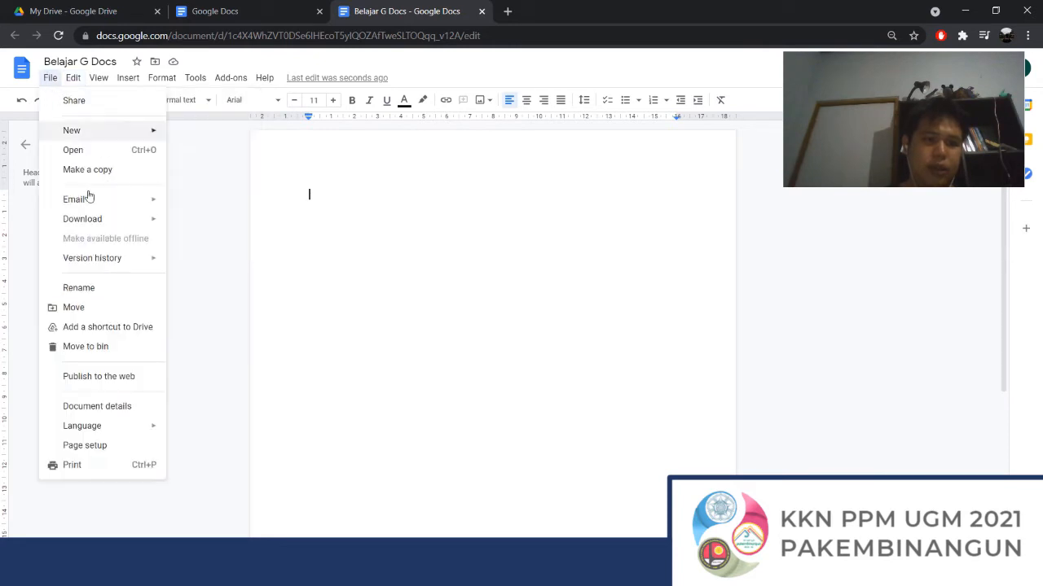
mouse_move(105, 201)
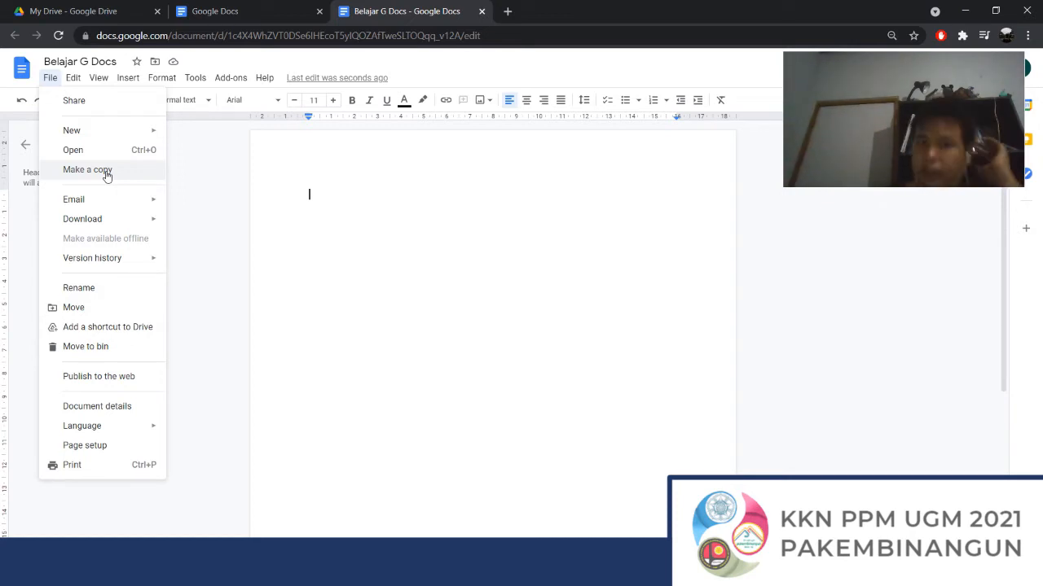
left_click(105, 172)
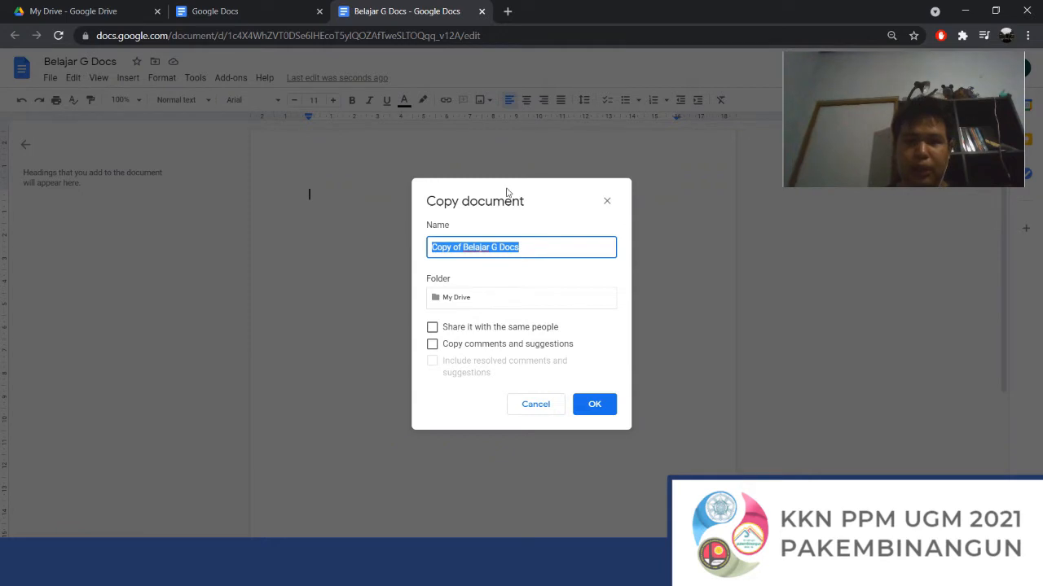
left_click(452, 247)
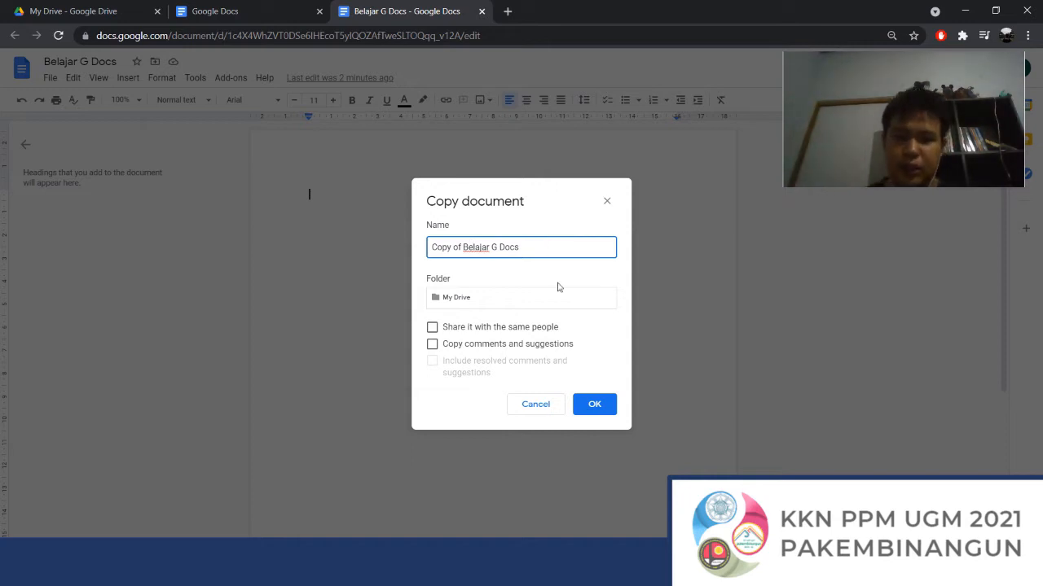
left_click(523, 298)
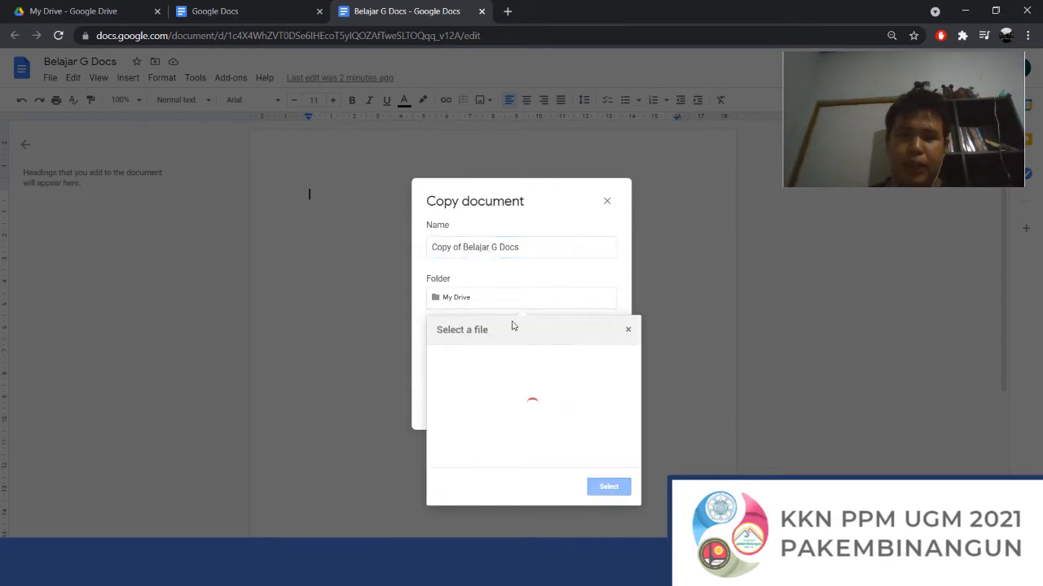
left_click(629, 359)
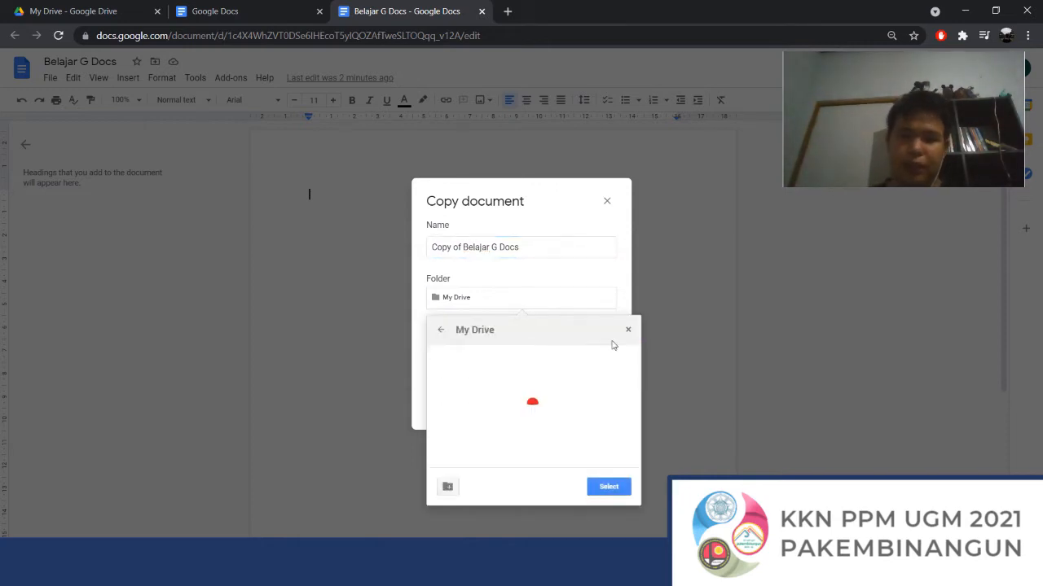
scroll(530, 382, "down", 1)
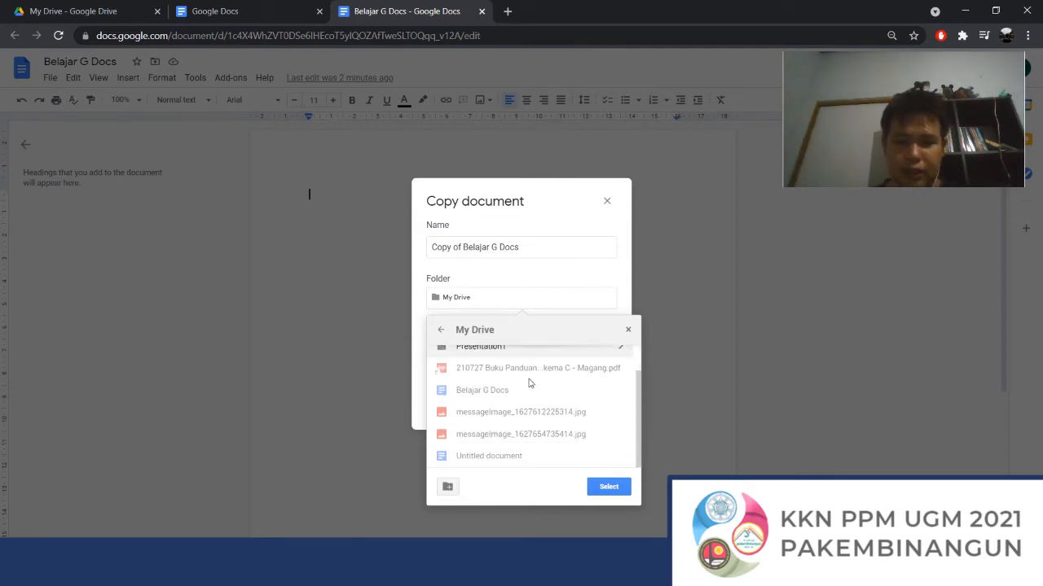
scroll(623, 359, "up", 1)
left_click(628, 330)
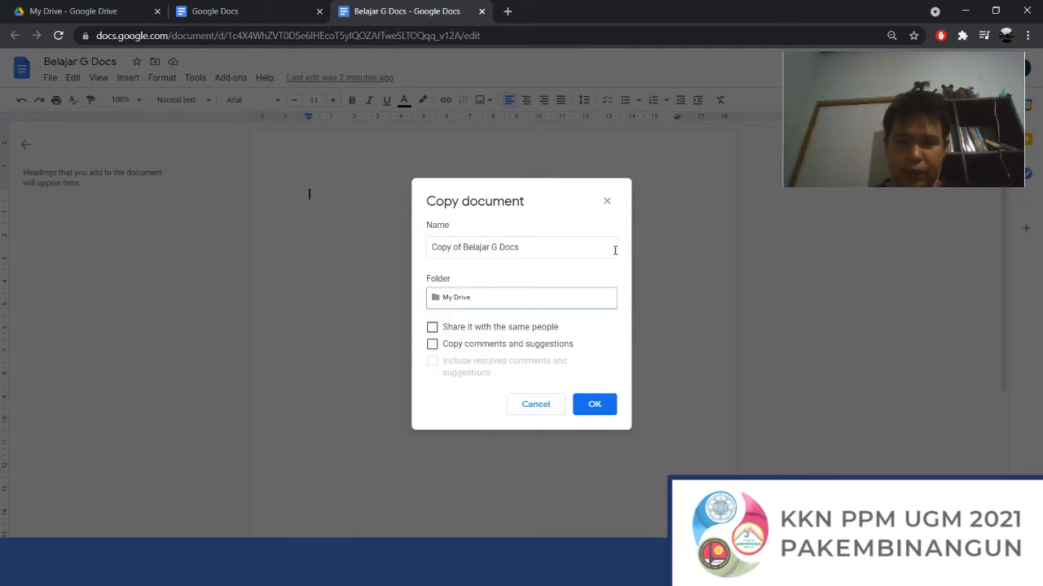
left_click(607, 200)
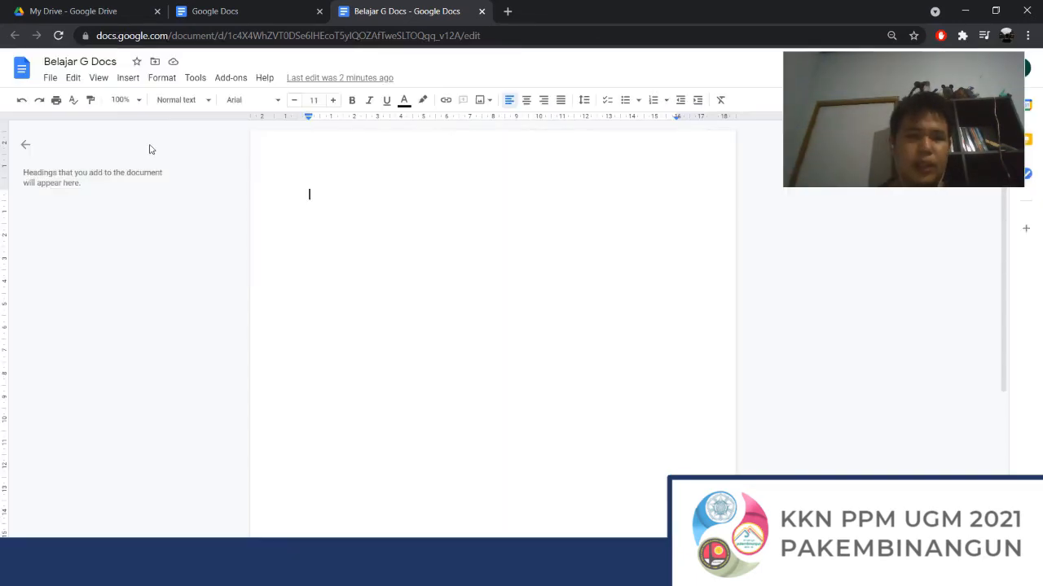
Start downloading the document as PDF document (.pdf), look through the save locations and cancel the save
left_click(49, 78)
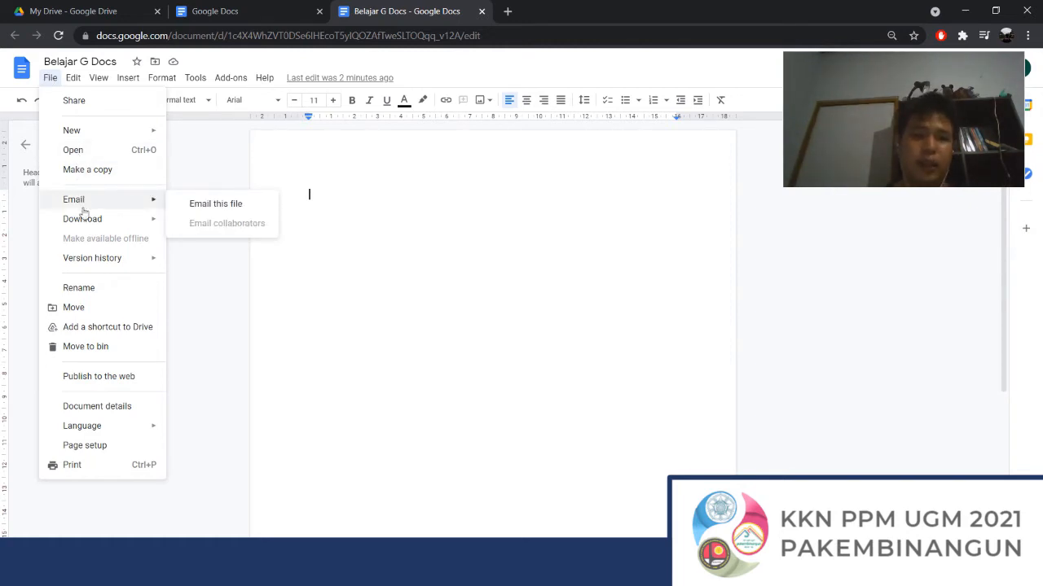
mouse_move(84, 221)
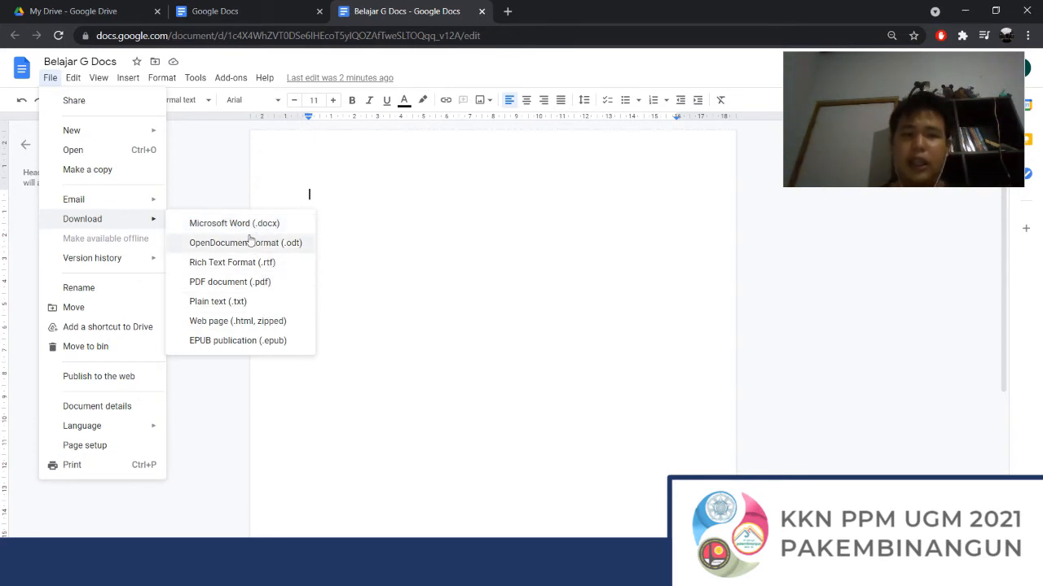
left_click(246, 283)
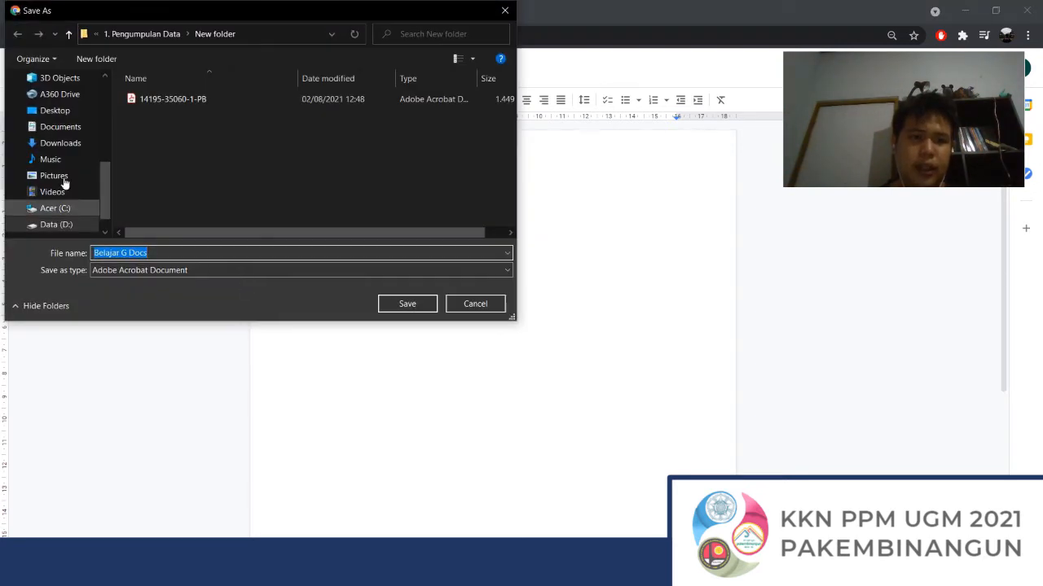
scroll(63, 183, "up", 3)
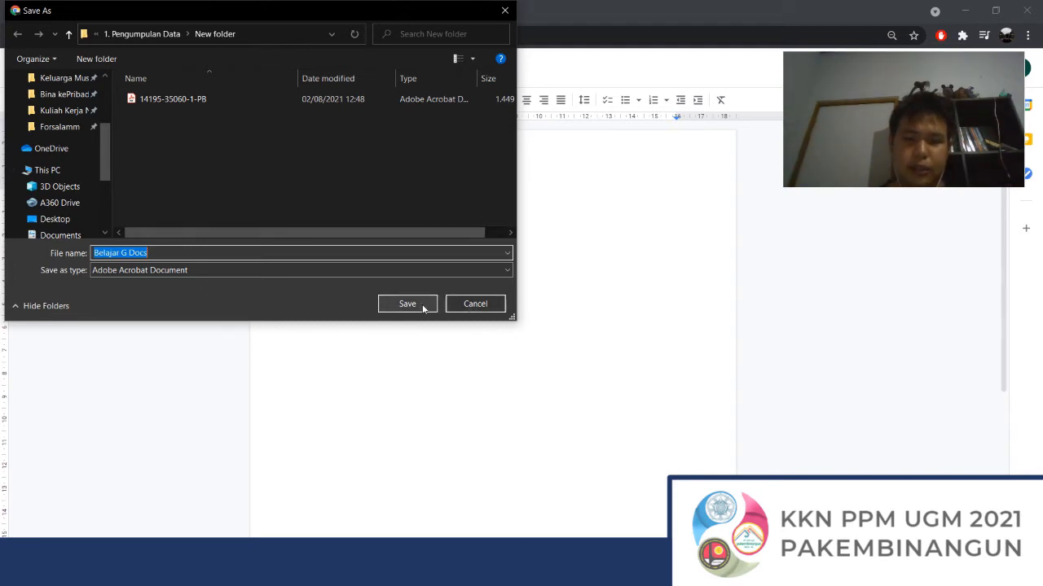
left_click(476, 303)
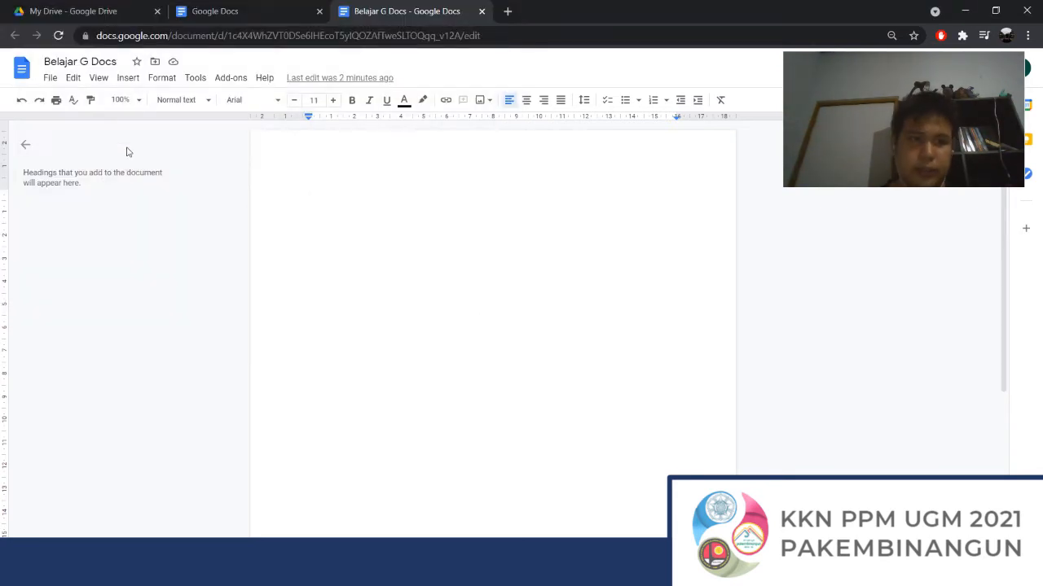
Examine the version history commands and open the document title for renaming, leaving it without entering a new name
left_click(49, 78)
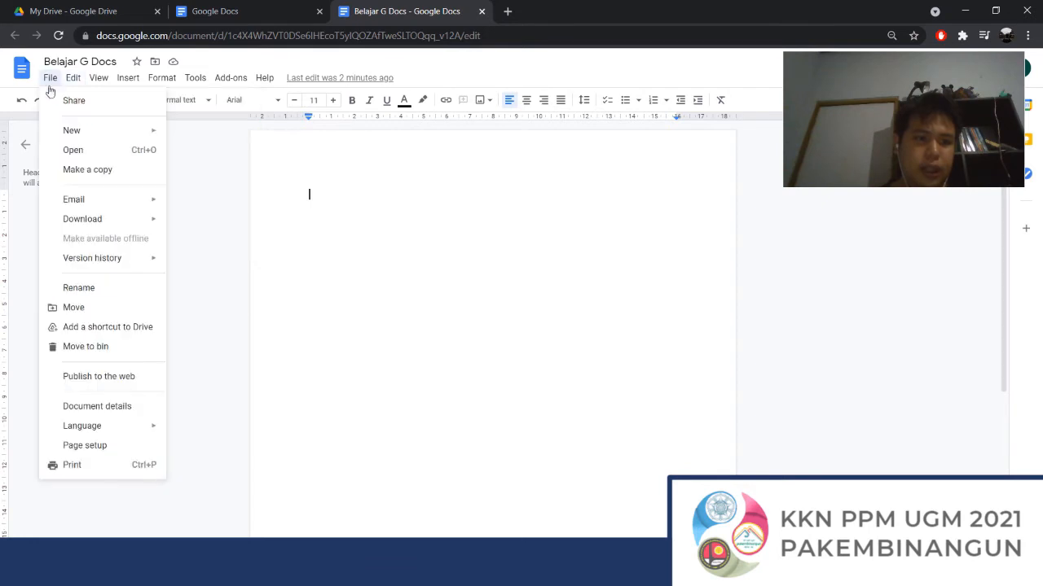
mouse_move(56, 258)
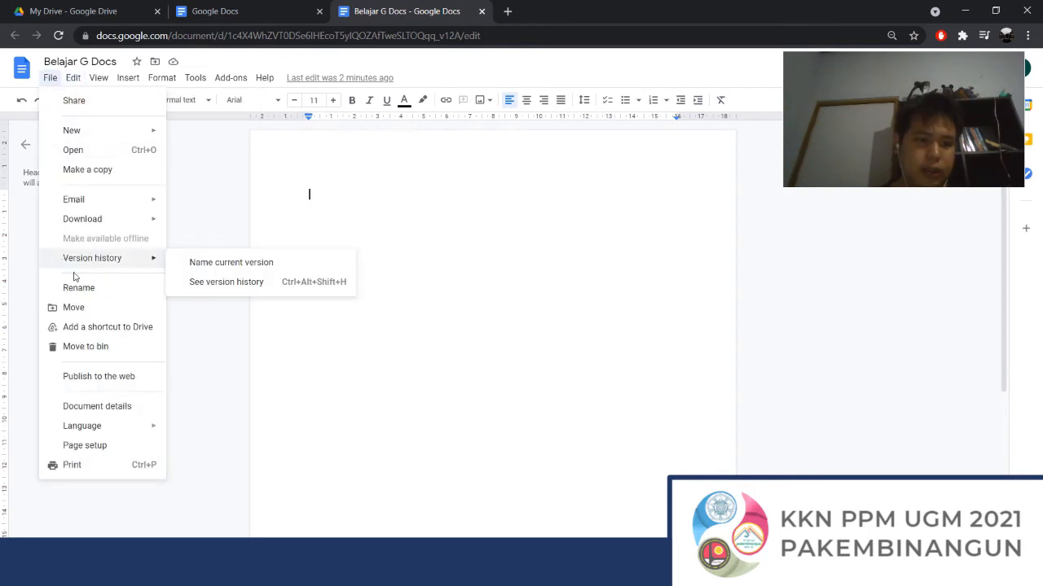
left_click(80, 288)
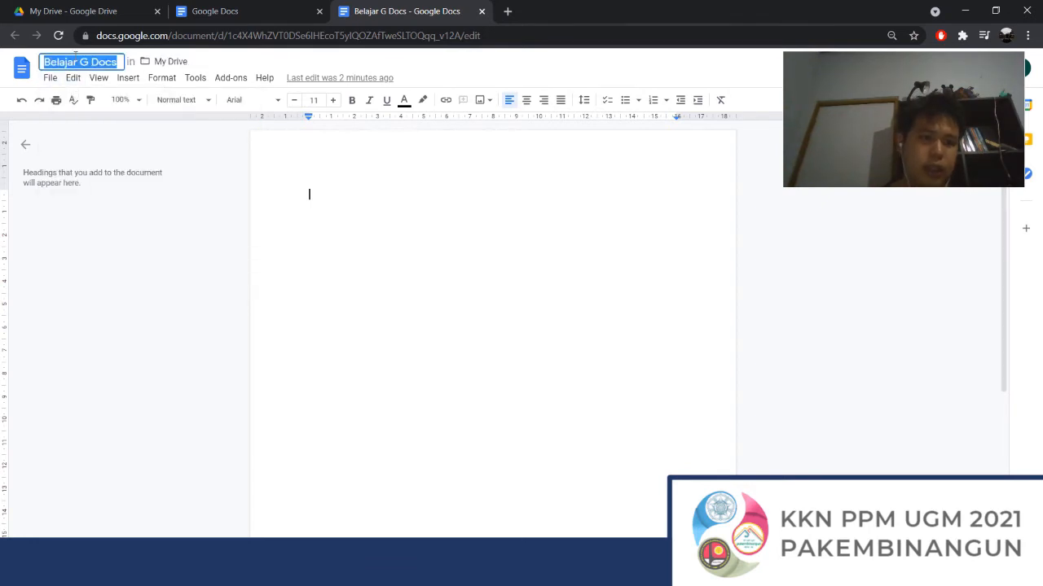
left_click(51, 79)
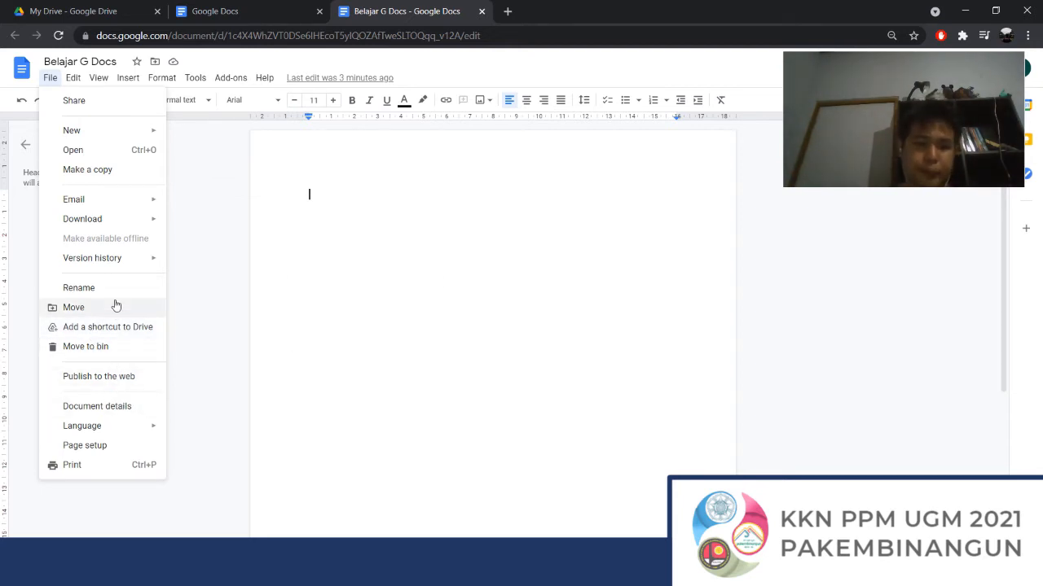
left_click(73, 79)
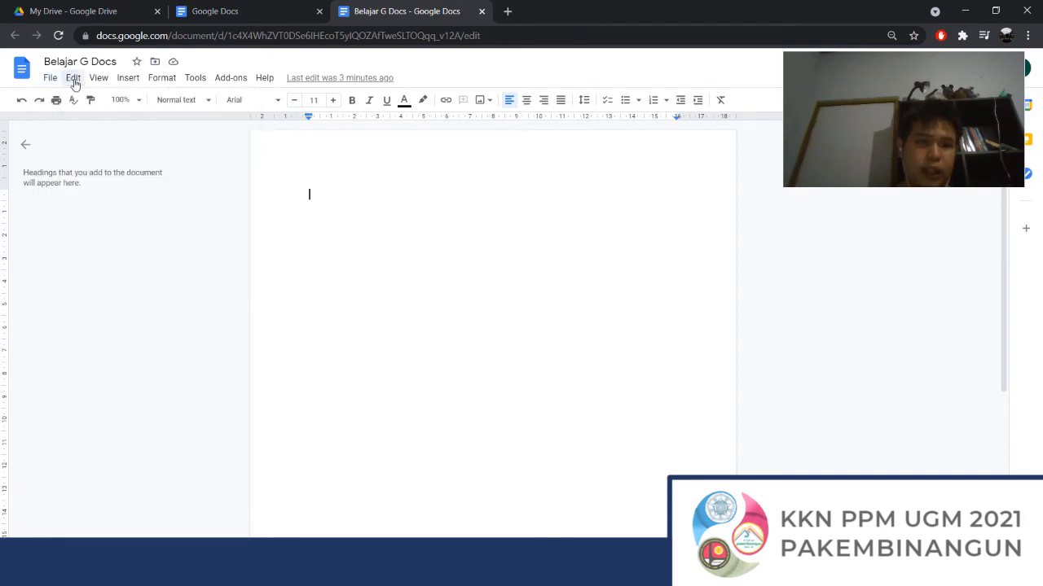
Look over the editing commands and enter the text "Pakembiman" on the first line of the blank page
left_click(74, 79)
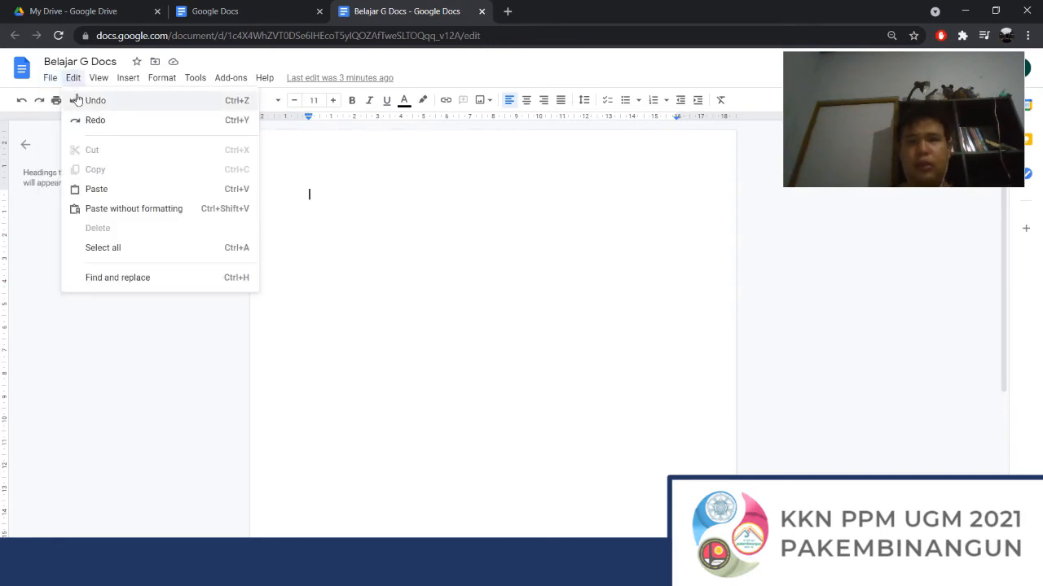
left_click(342, 198)
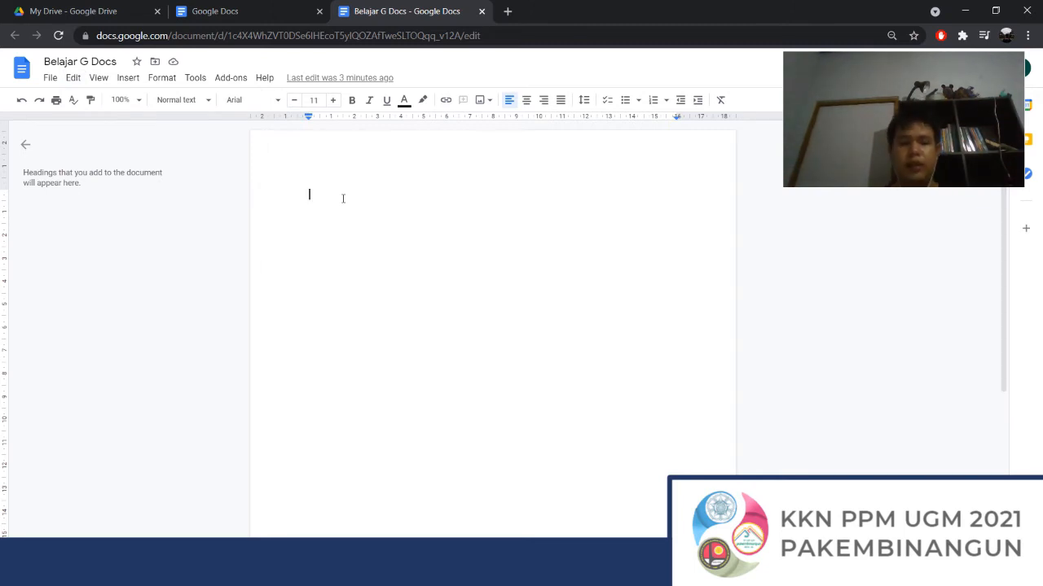
type("Pak")
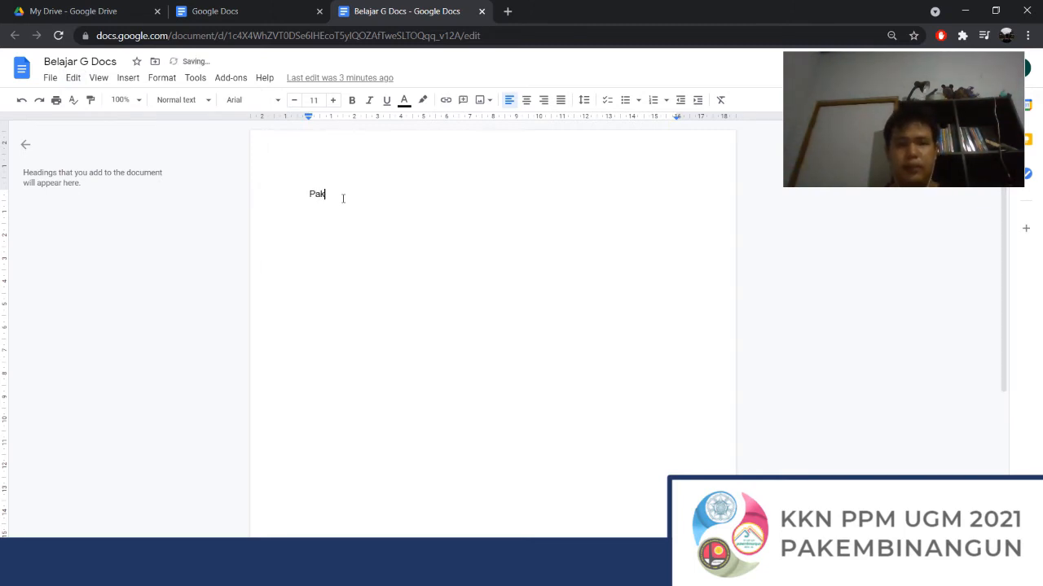
type("embiman")
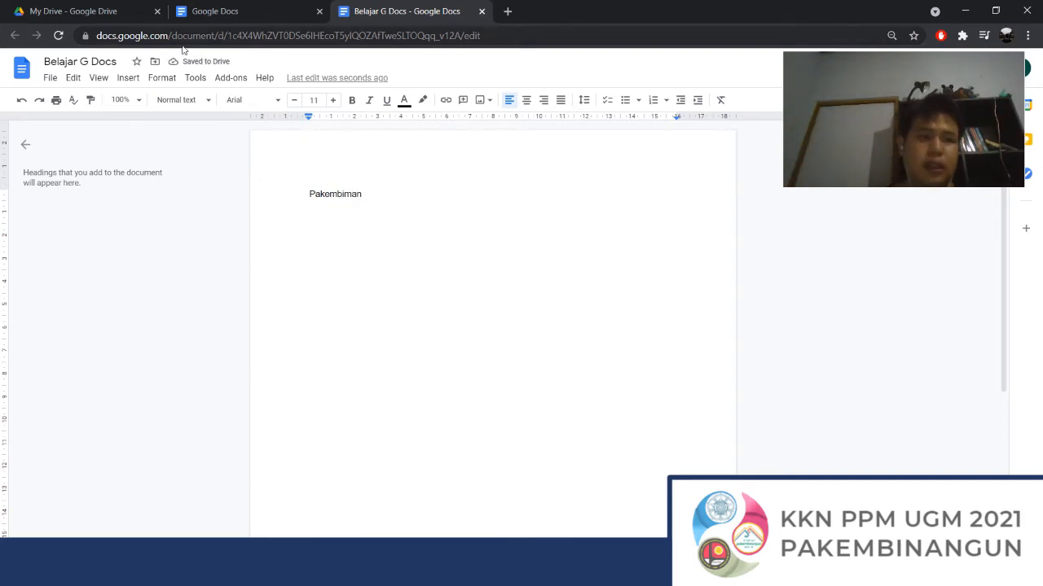
Undo the last part of the typed word and restore it with Redo
left_click(80, 76)
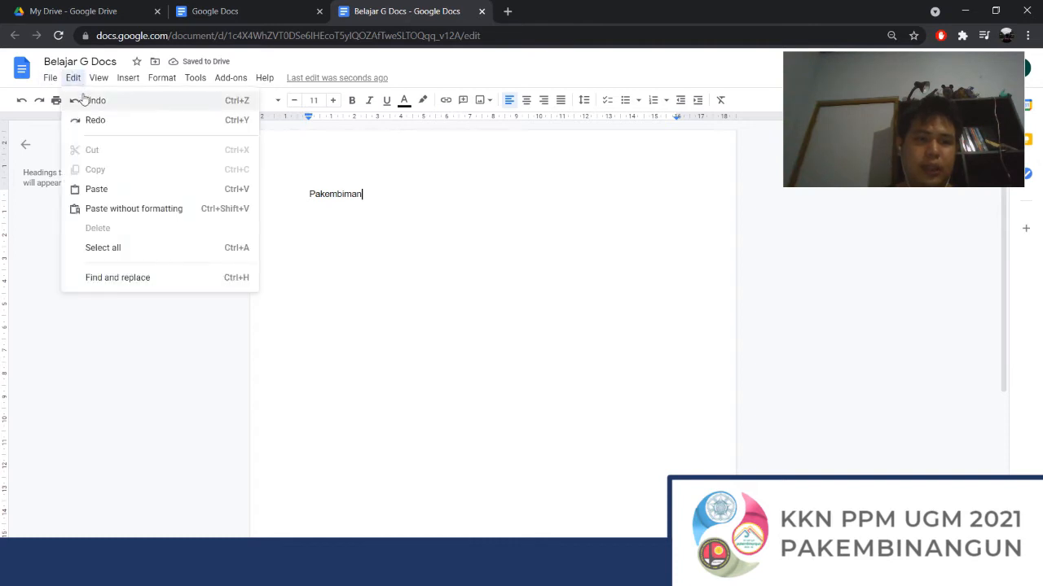
left_click(91, 100)
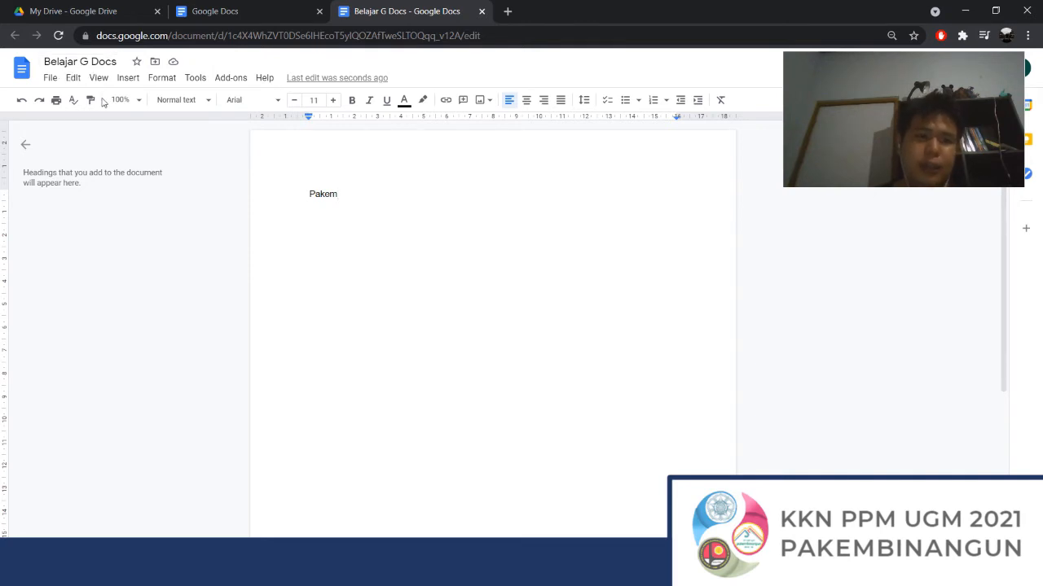
left_click(74, 80)
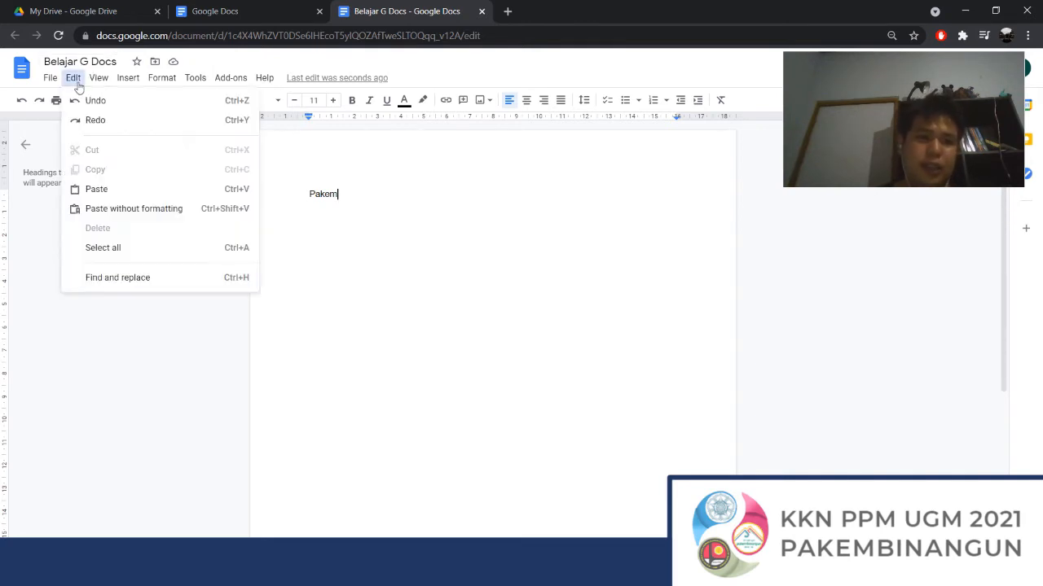
left_click(94, 120)
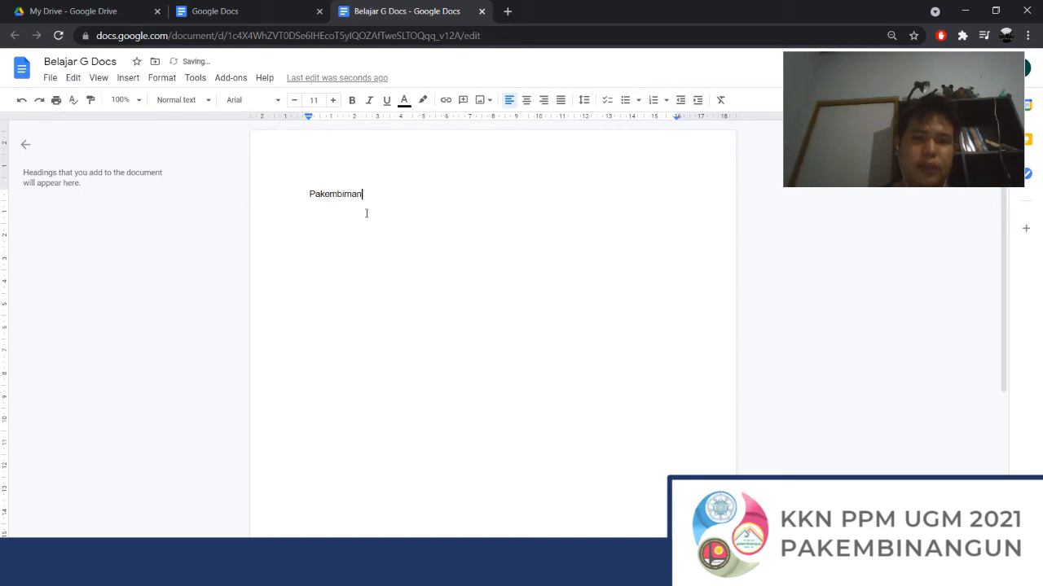
Delete the word "Pakembiman" from the first line and enter "pakembinangun" in its place
left_click_drag(379, 196, 303, 192)
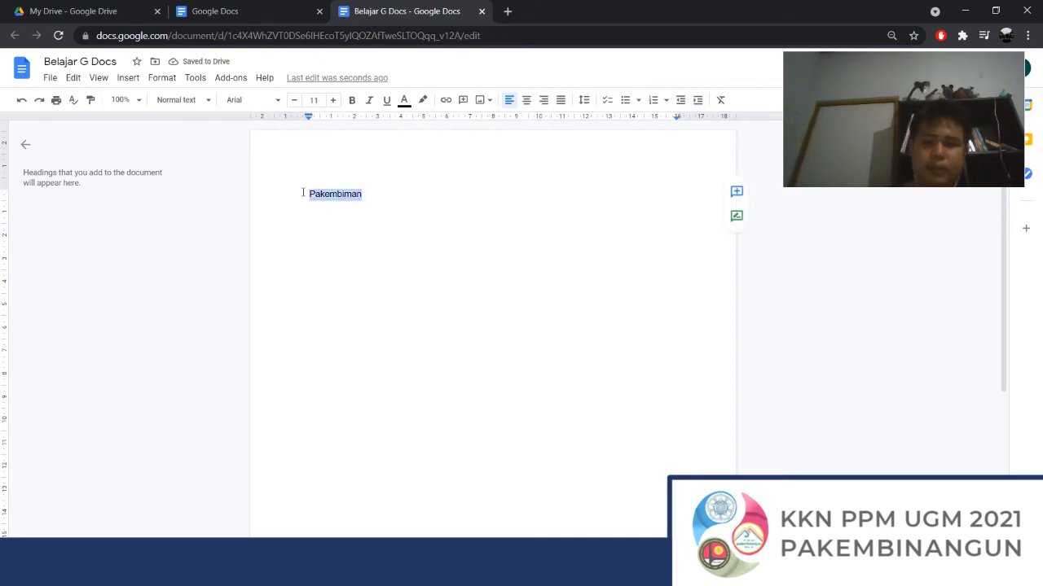
key("BackSpace")
left_click(74, 78)
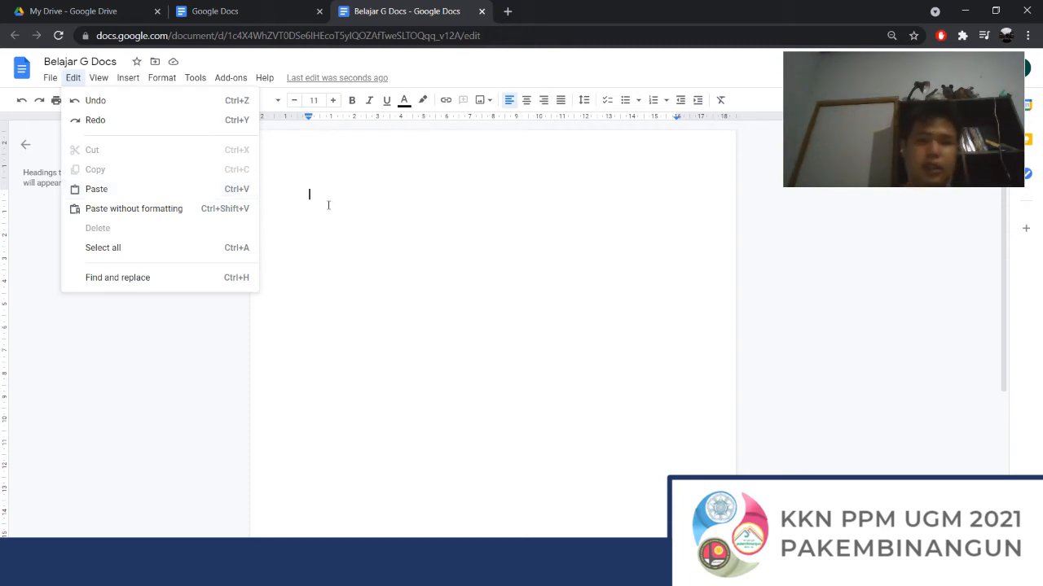
left_click(361, 195)
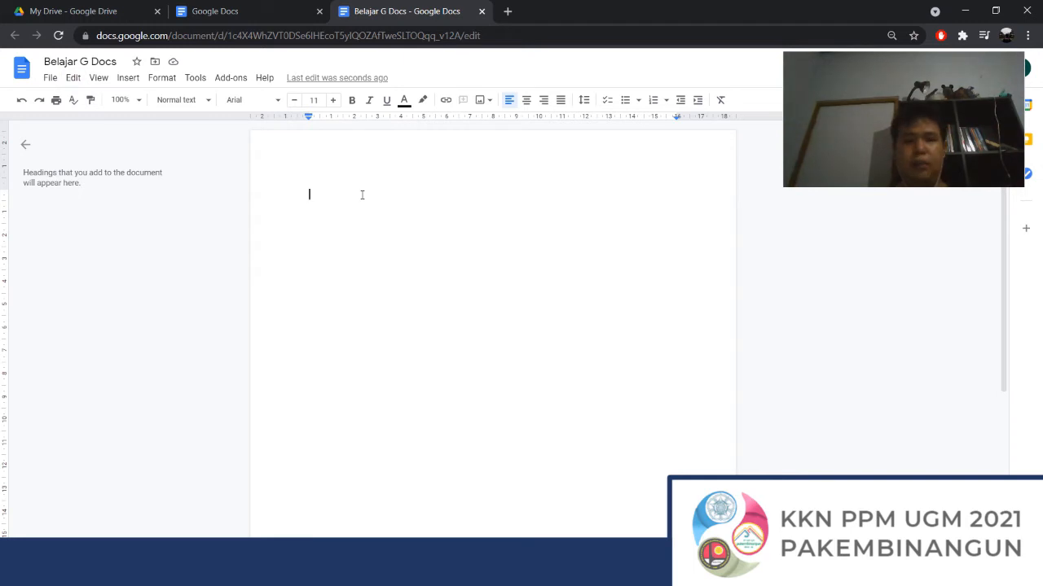
type("pakembinangun")
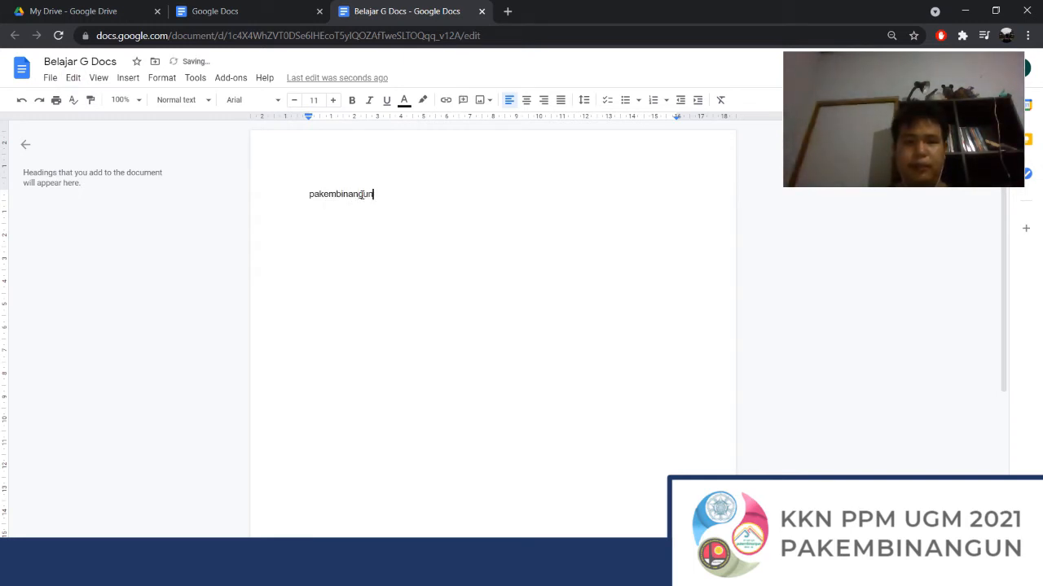
Cut the word "pakembinangun" from the first line and paste it back onto the empty page
left_click_drag(395, 194, 276, 180)
left_click(309, 194)
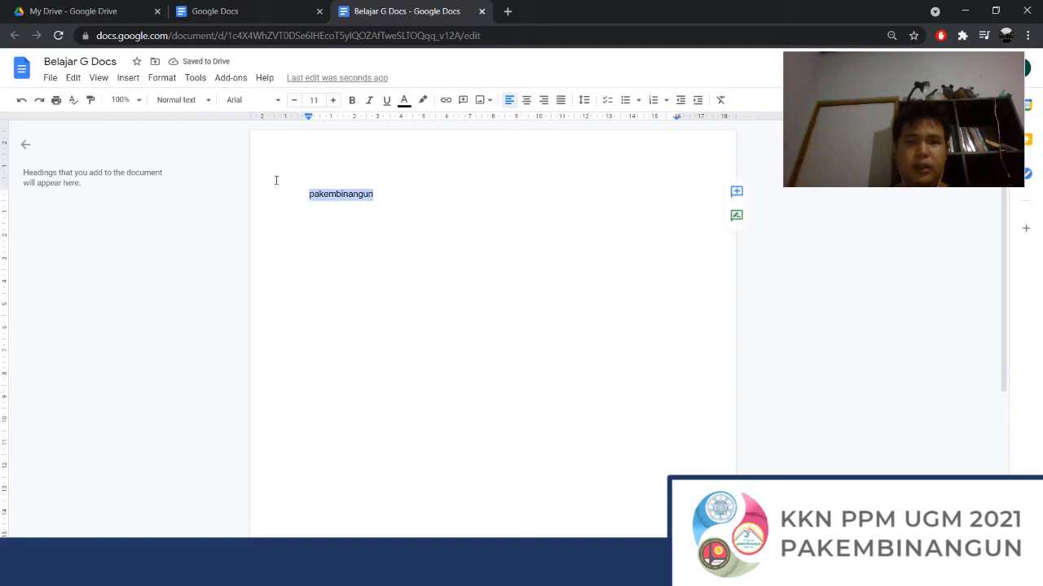
left_click(73, 78)
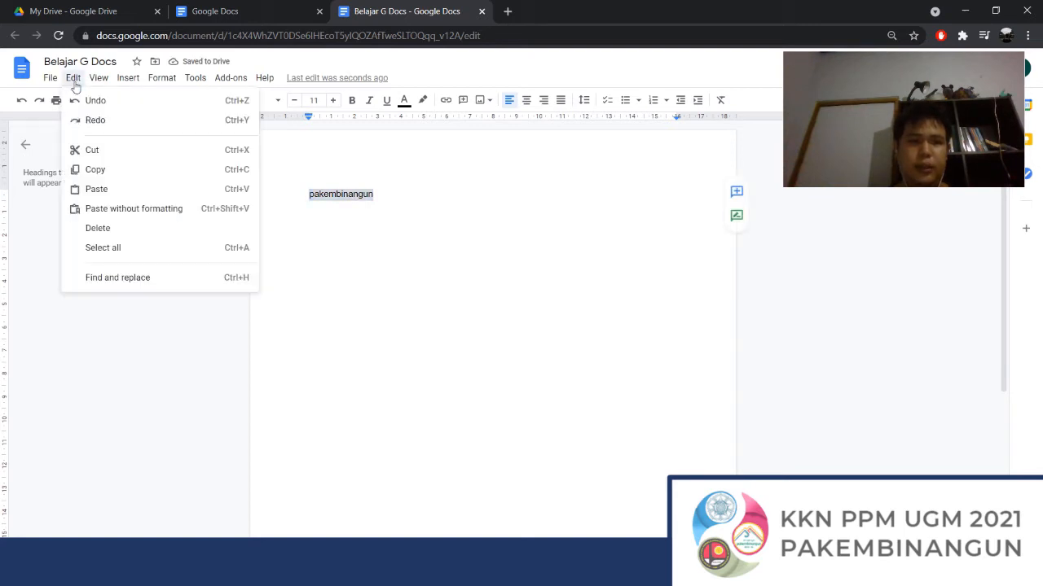
left_click(112, 154)
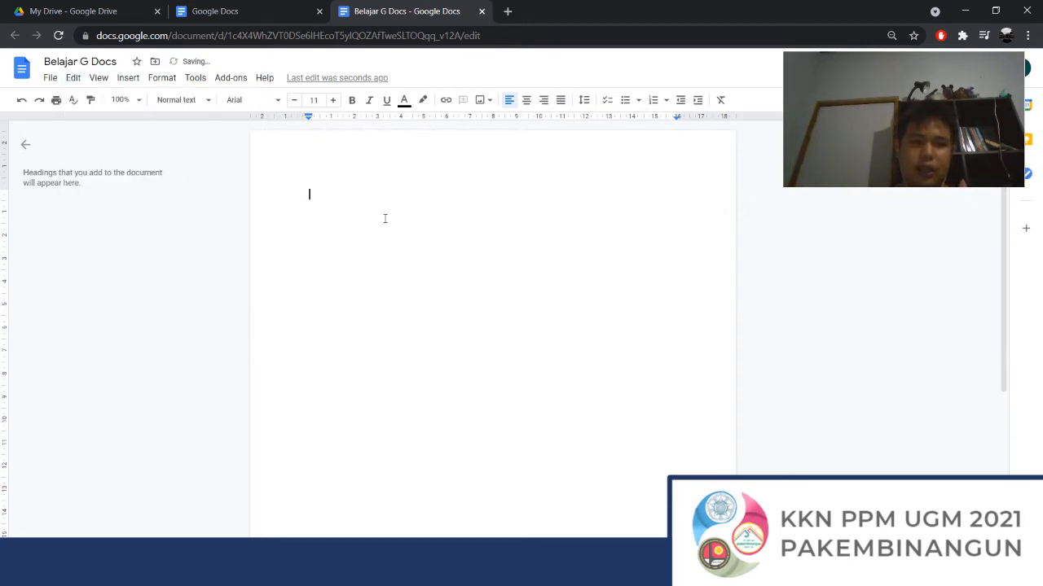
left_click(73, 77)
left_click(99, 188)
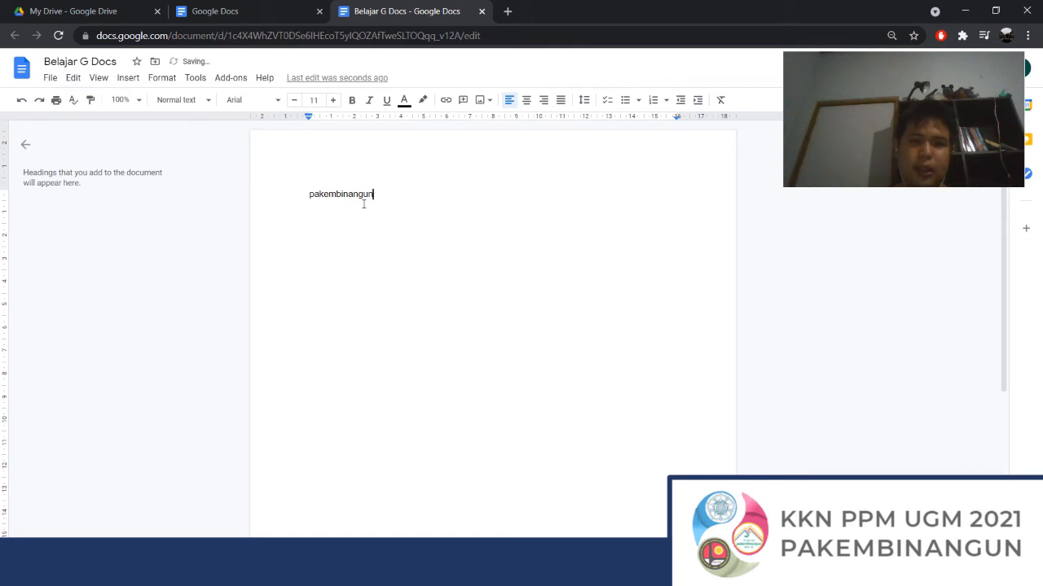
Copy the word "pakembinangun" and paste it repeatedly along the first line and on several lines below
key("ctrl+a")
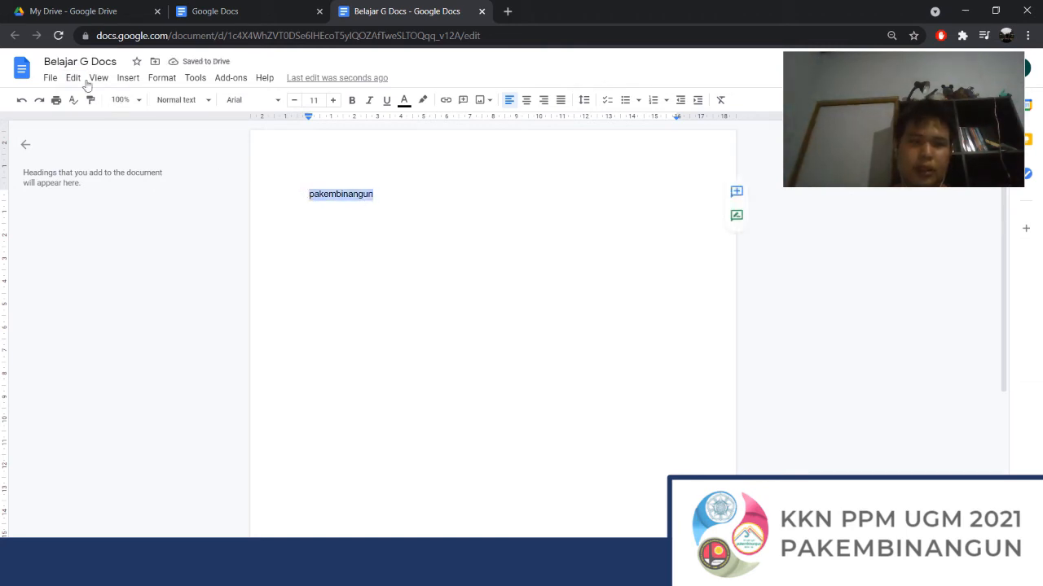
left_click(74, 78)
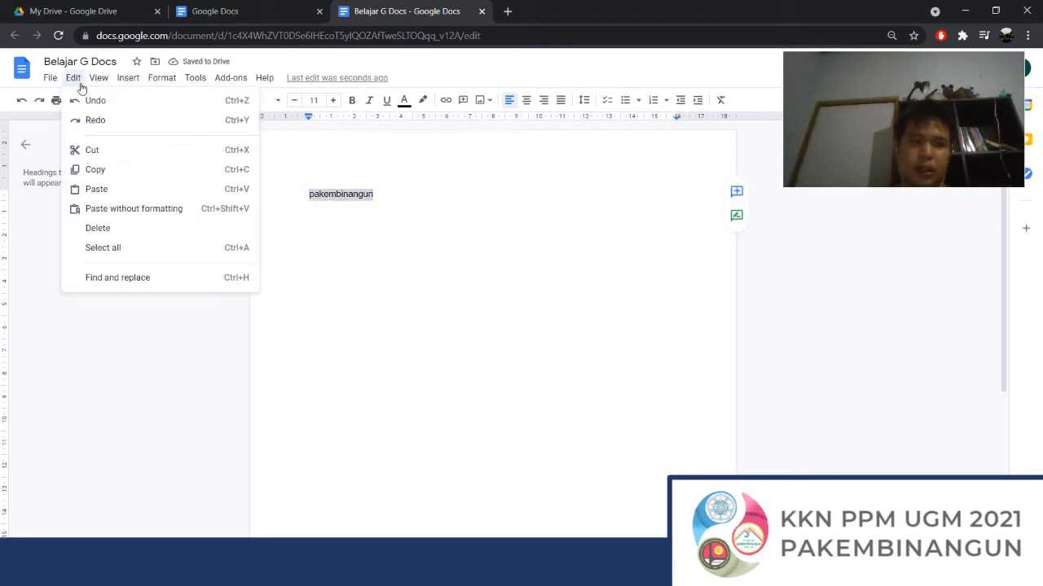
left_click(92, 171)
left_click(381, 201)
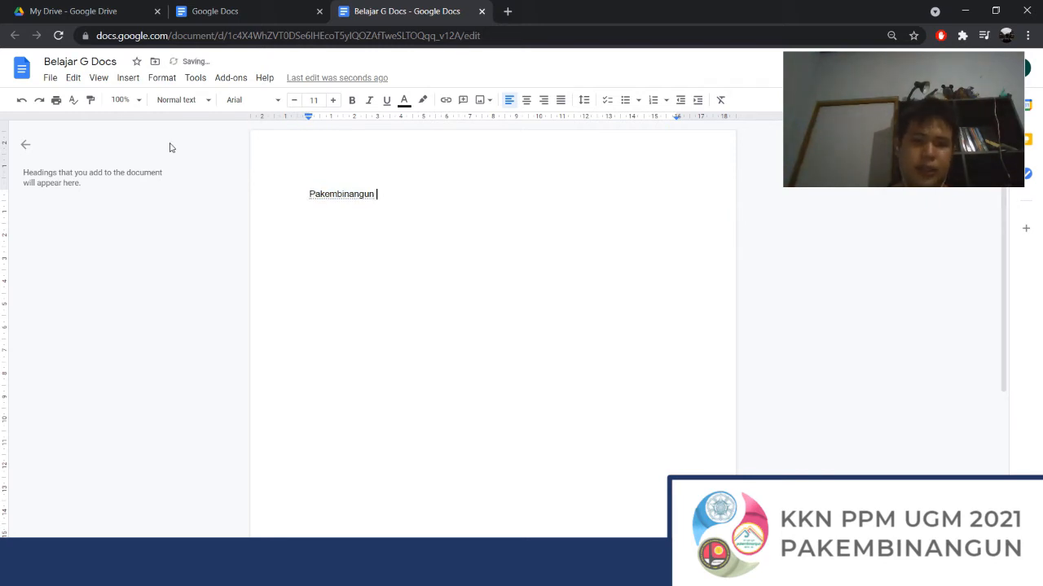
left_click(75, 78)
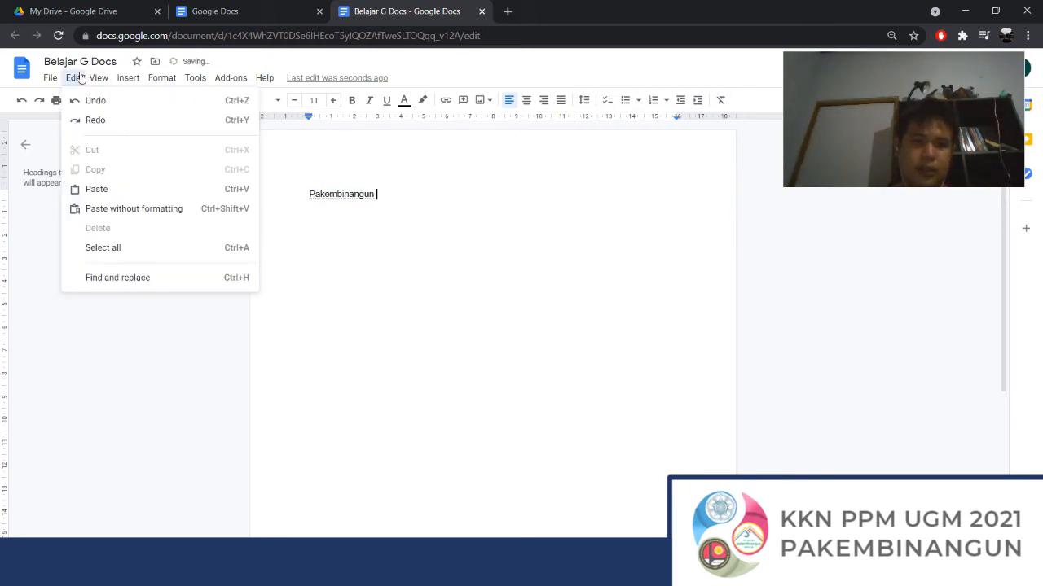
left_click(95, 188)
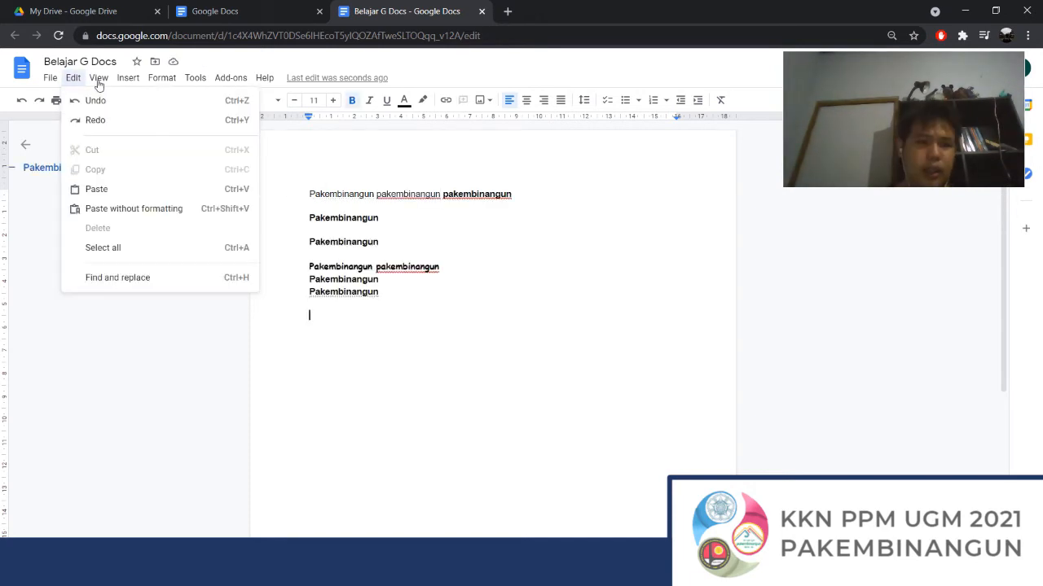
Select all text in the document and clear the selection on the blank line between the pasted words
key("Right")
left_click(72, 77)
left_click(73, 78)
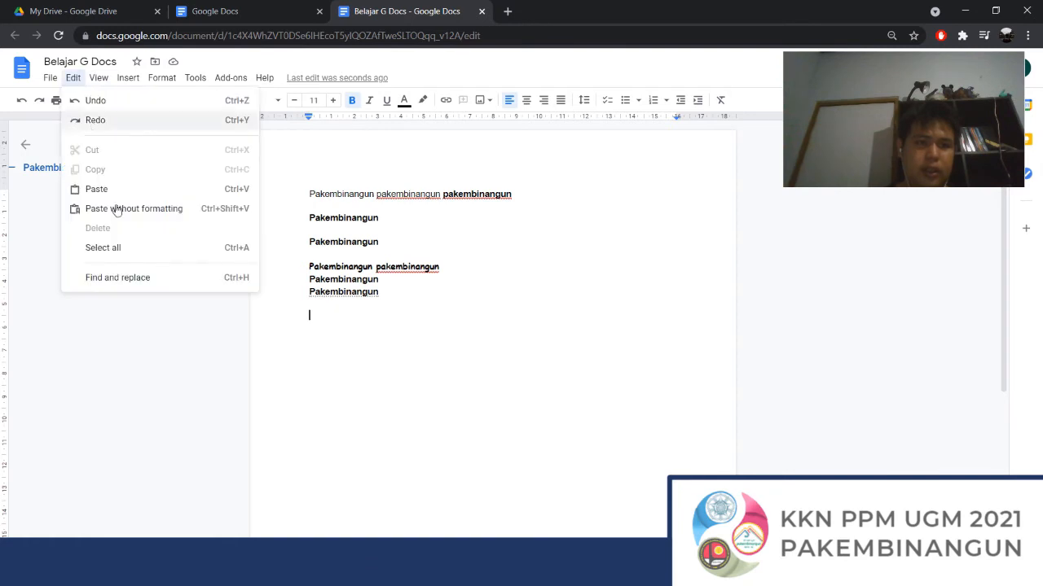
left_click(144, 255)
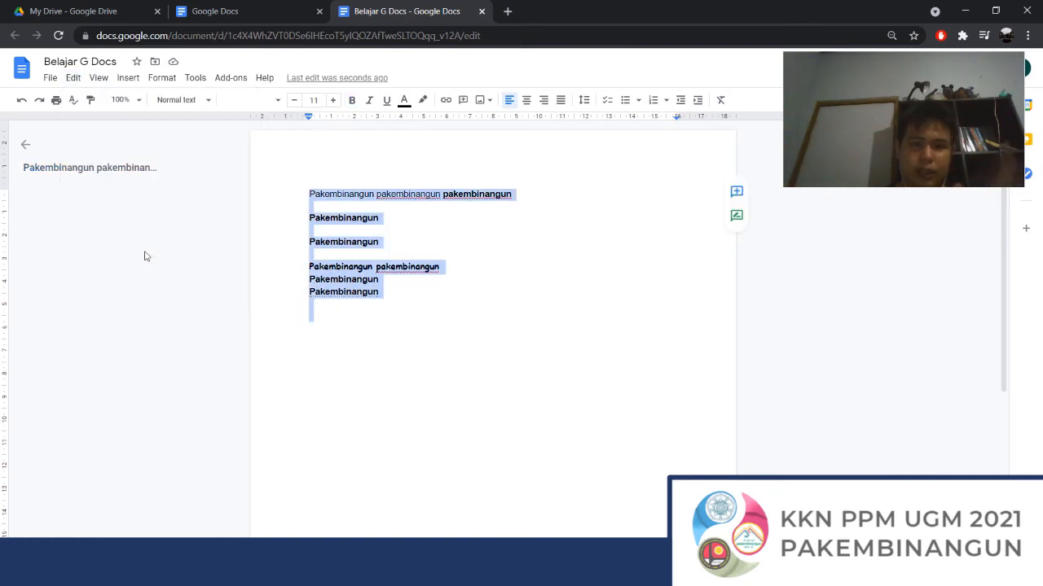
left_click(409, 254)
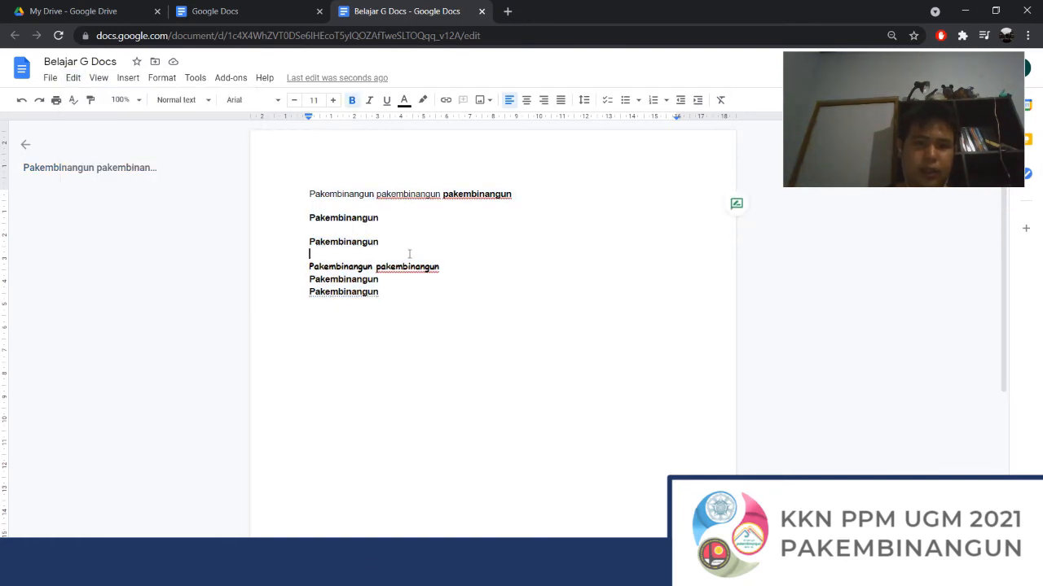
Use Find and replace to replace one match of "pakem" with "kates" and all remaining matches
left_click(73, 79)
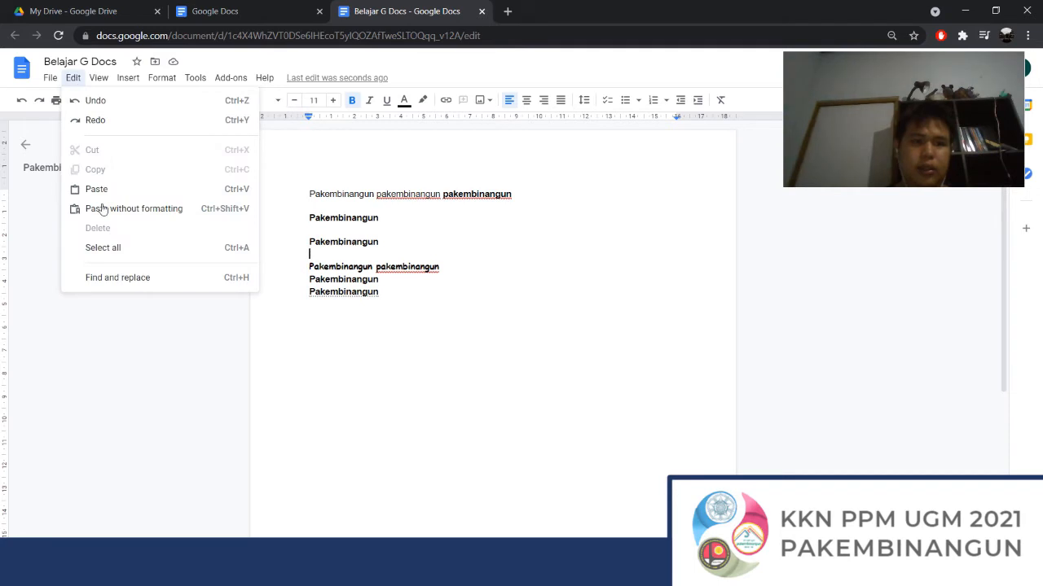
left_click(118, 278)
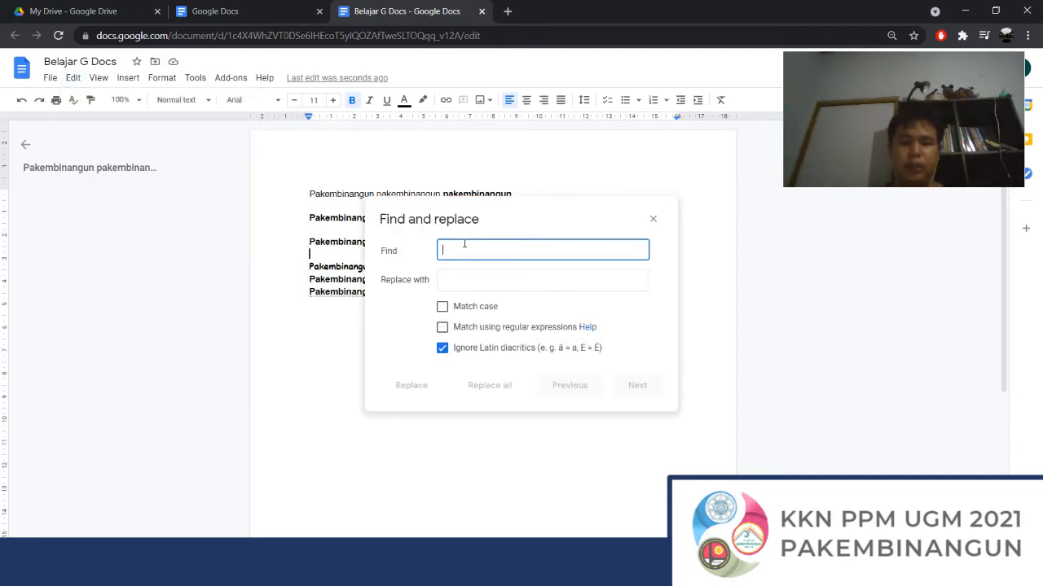
type("pakem")
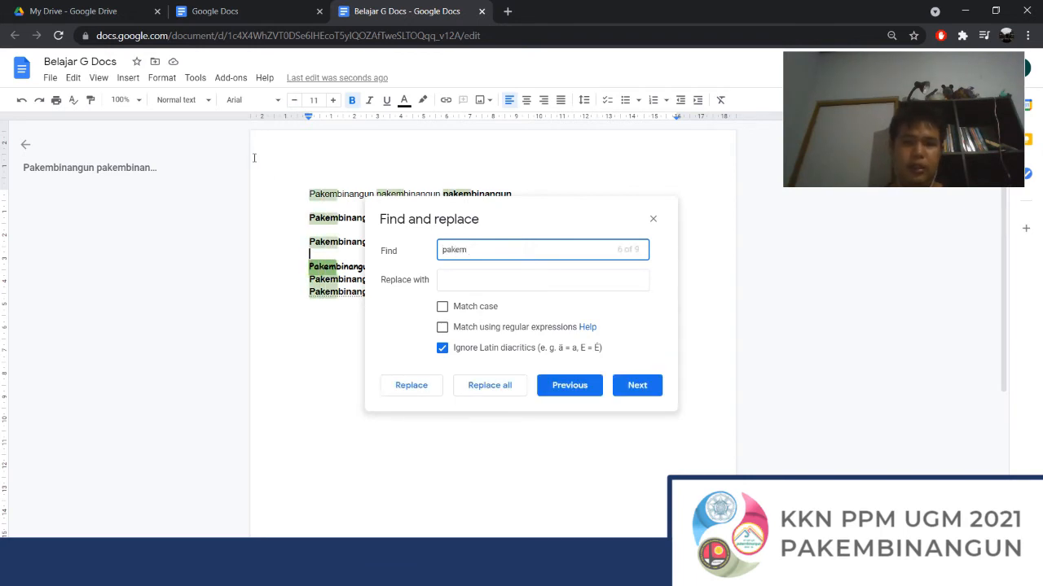
left_click(450, 284)
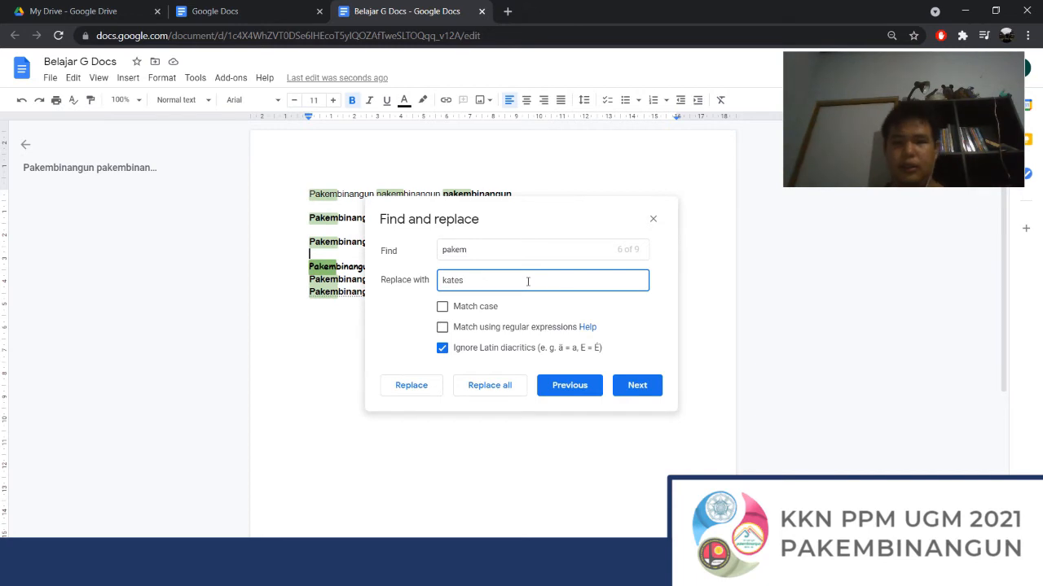
left_click(411, 386)
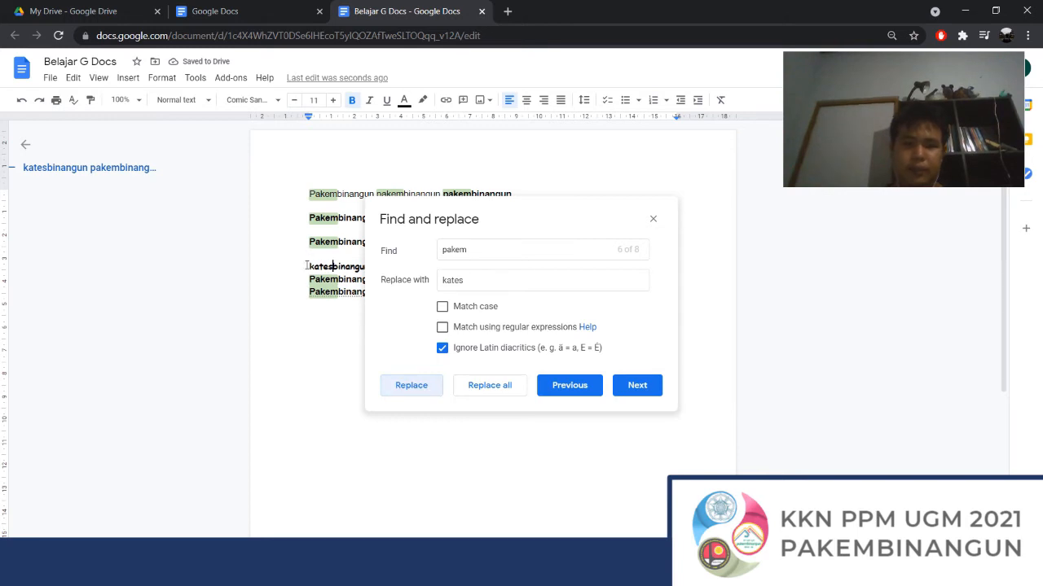
left_click(489, 384)
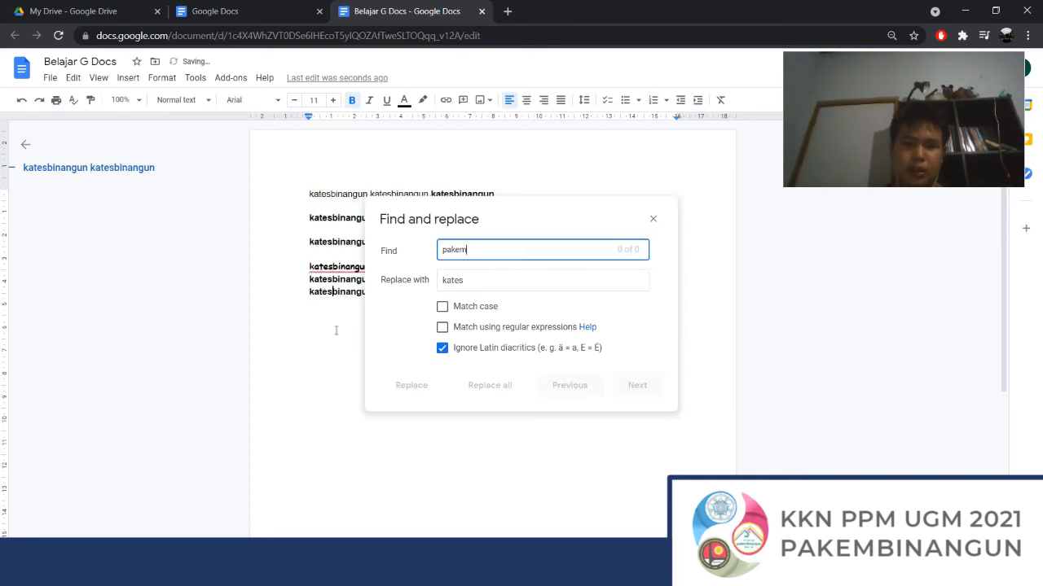
left_click(653, 219)
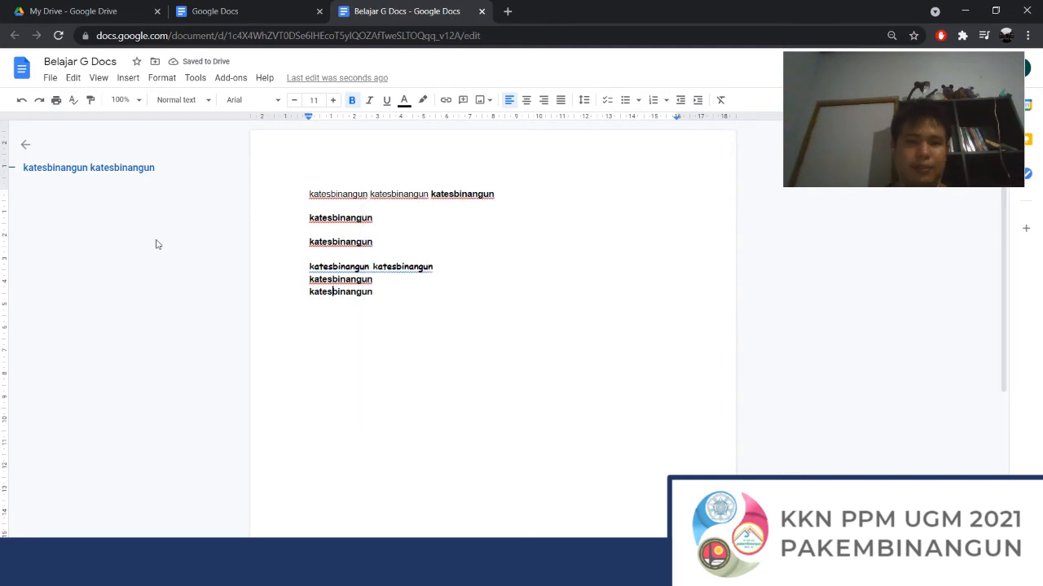
Turn Print Layout off for the document and turn it back on
left_click(96, 77)
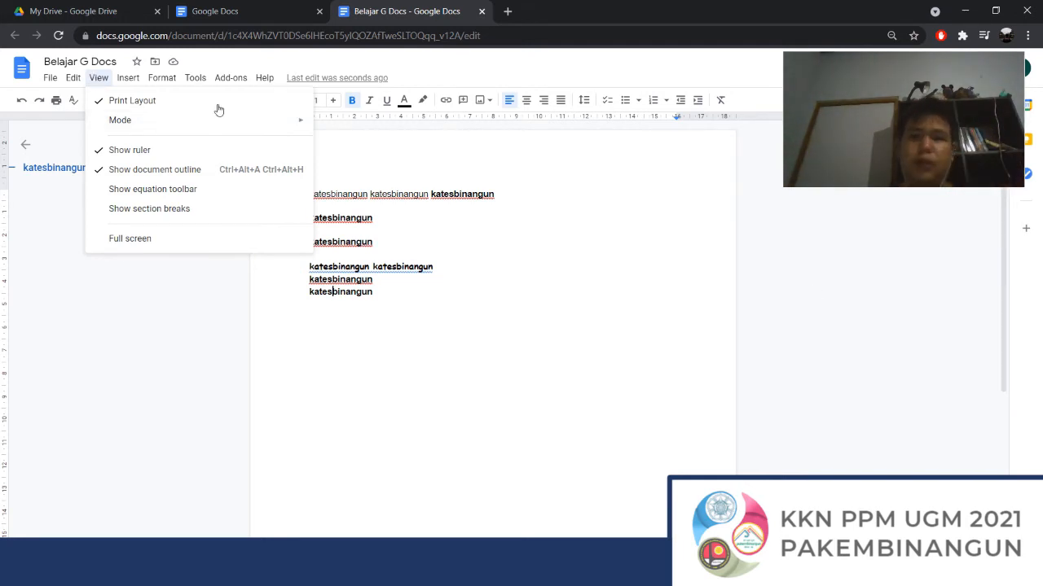
left_click(99, 102)
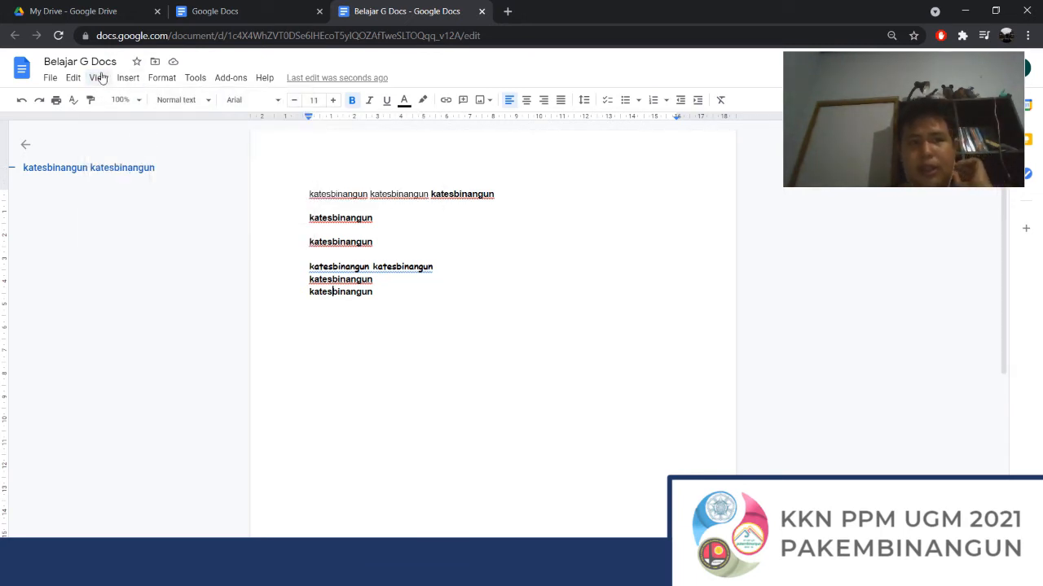
left_click(100, 78)
left_click(100, 100)
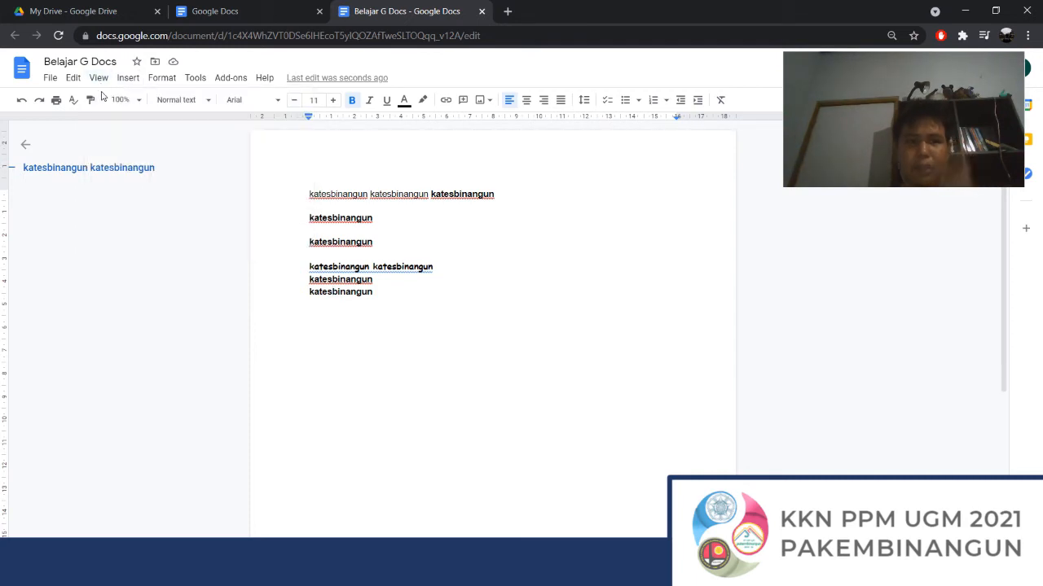
Hide the ruler and show it again
left_click(98, 79)
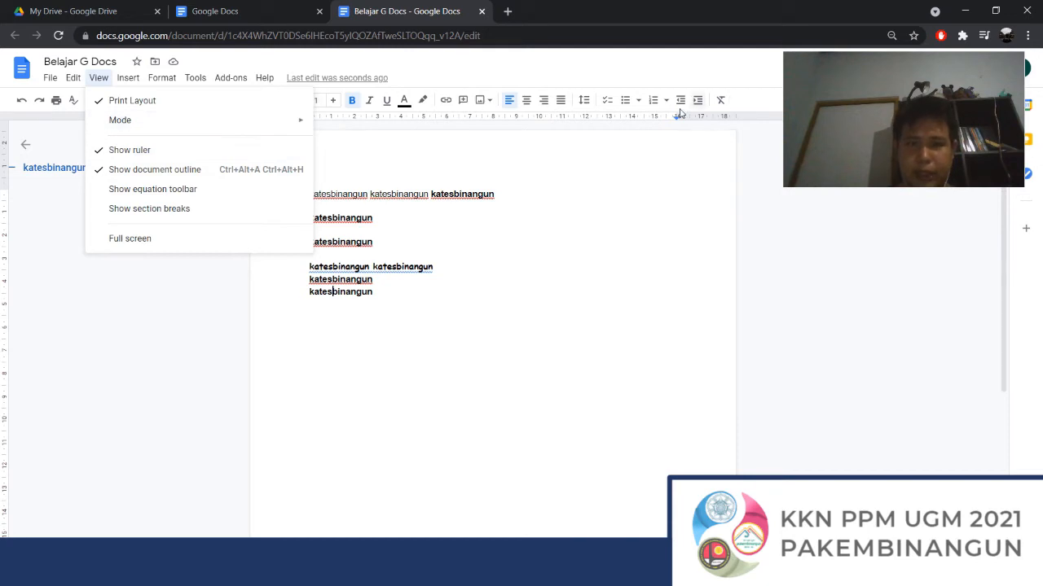
left_click(355, 145)
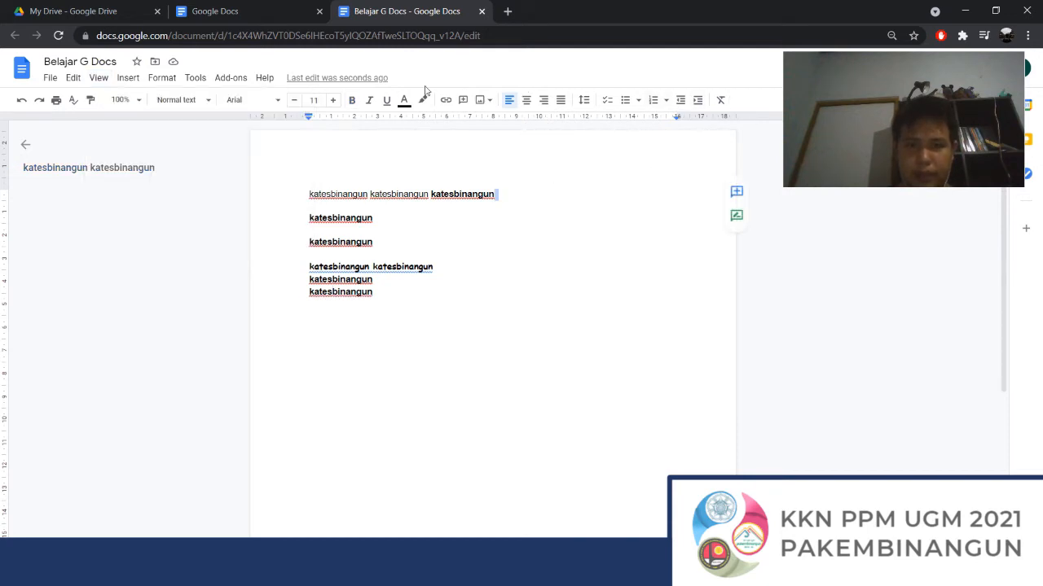
left_click(98, 78)
left_click(122, 150)
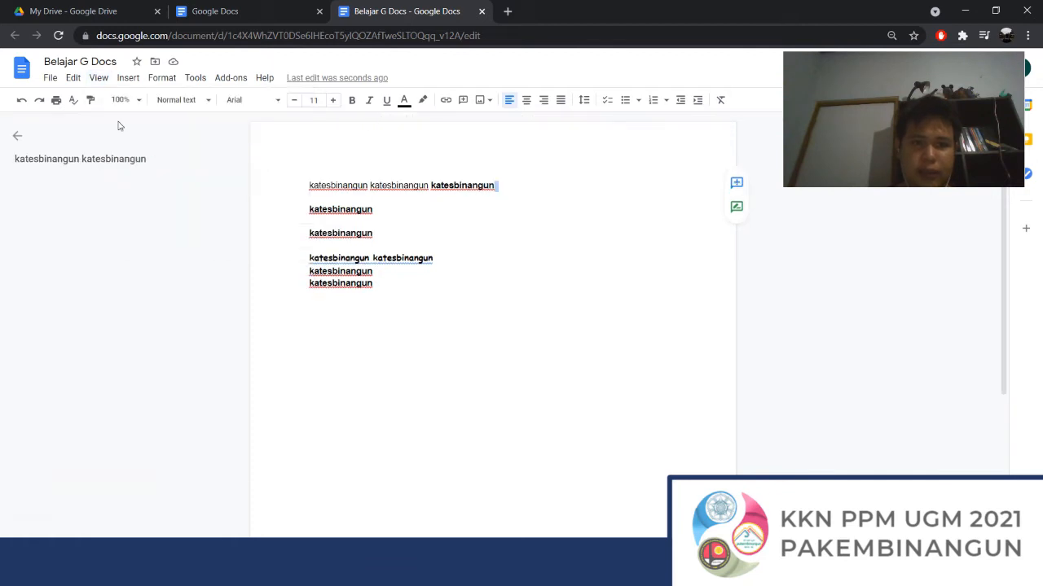
left_click(98, 78)
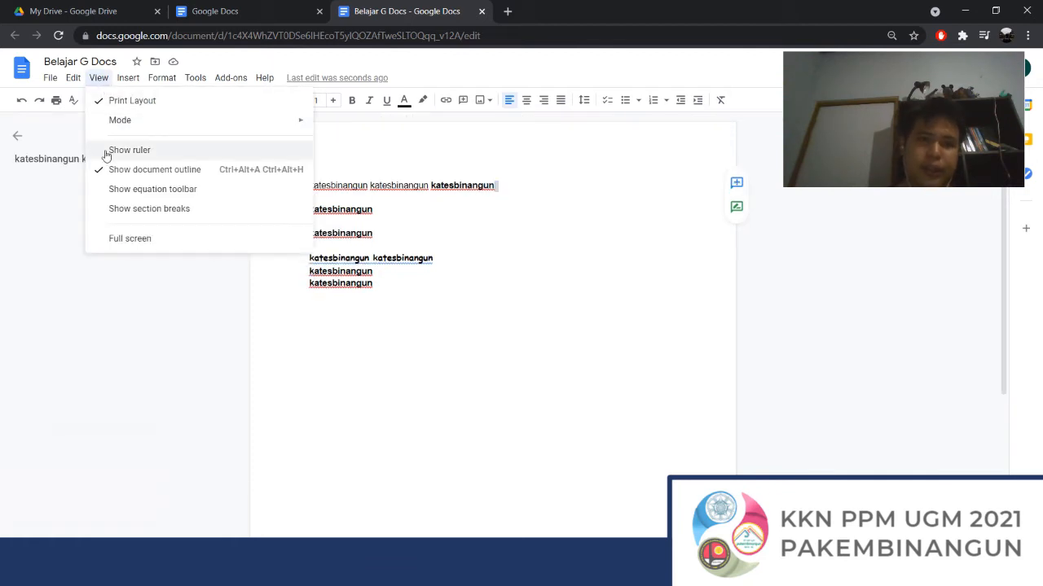
left_click(114, 149)
Turn off the document outline and the ruler, and restore both of them
left_click(99, 78)
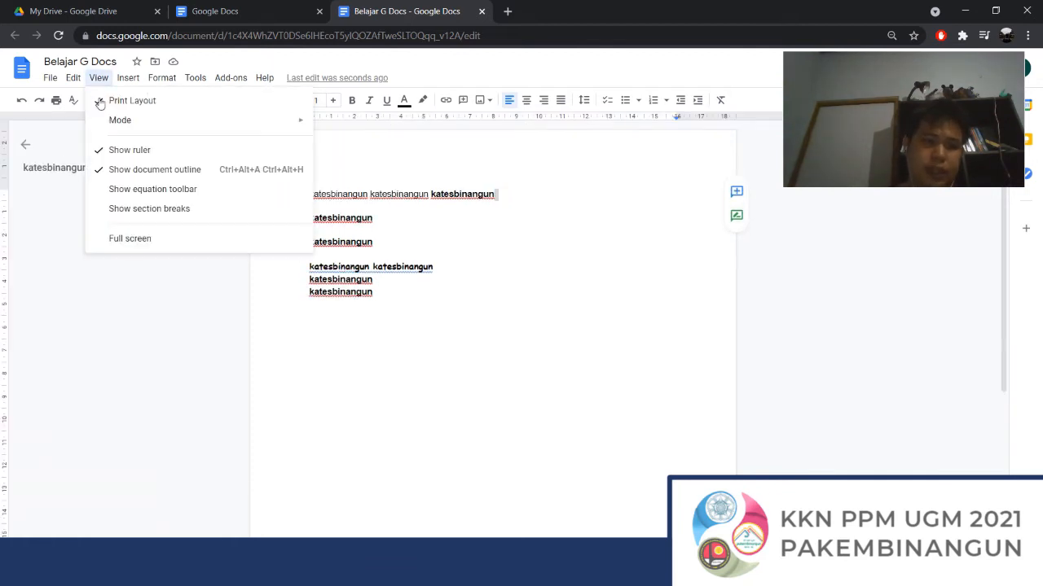
left_click(105, 169)
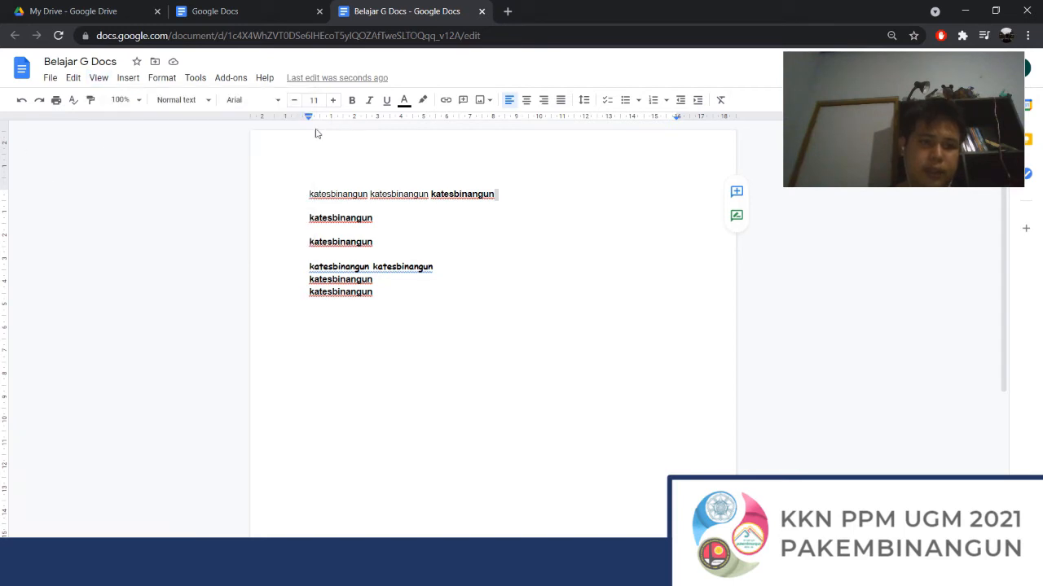
left_click(98, 78)
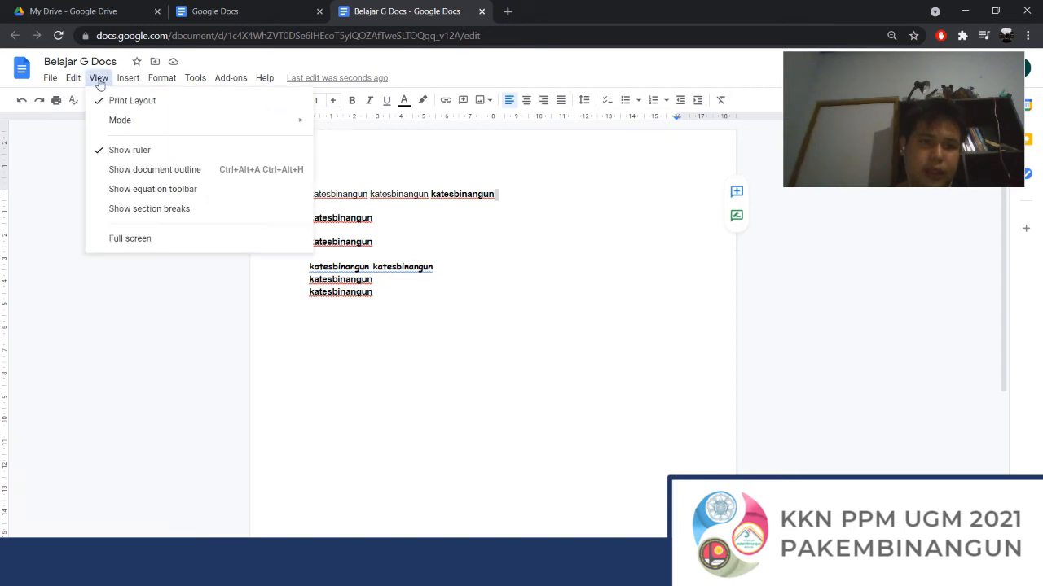
left_click(97, 146)
left_click(100, 80)
left_click(105, 149)
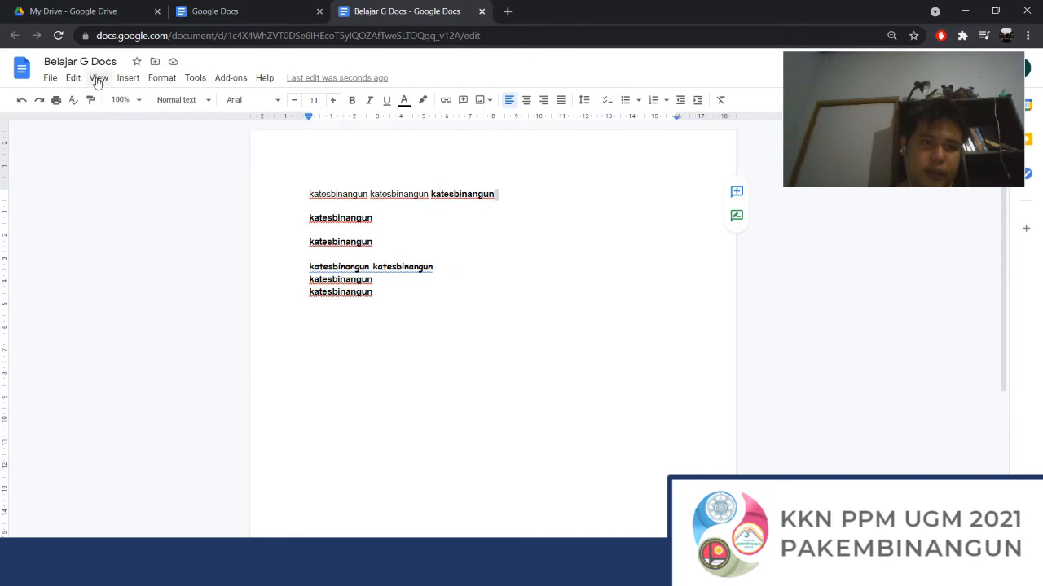
left_click(98, 78)
left_click(112, 169)
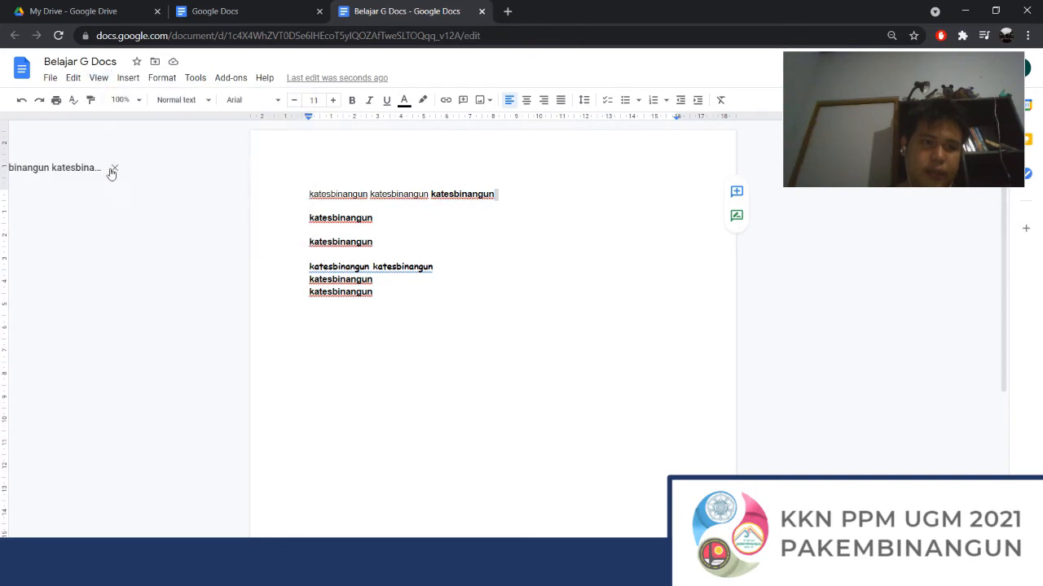
Show the equation toolbar, and turn the display of section breaks on and off again
left_click(100, 79)
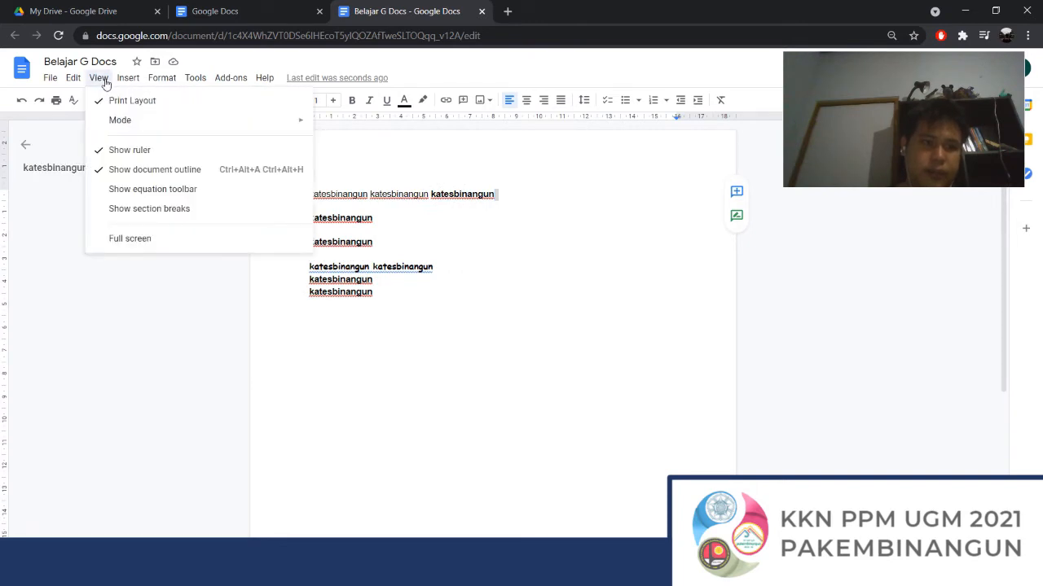
left_click(129, 193)
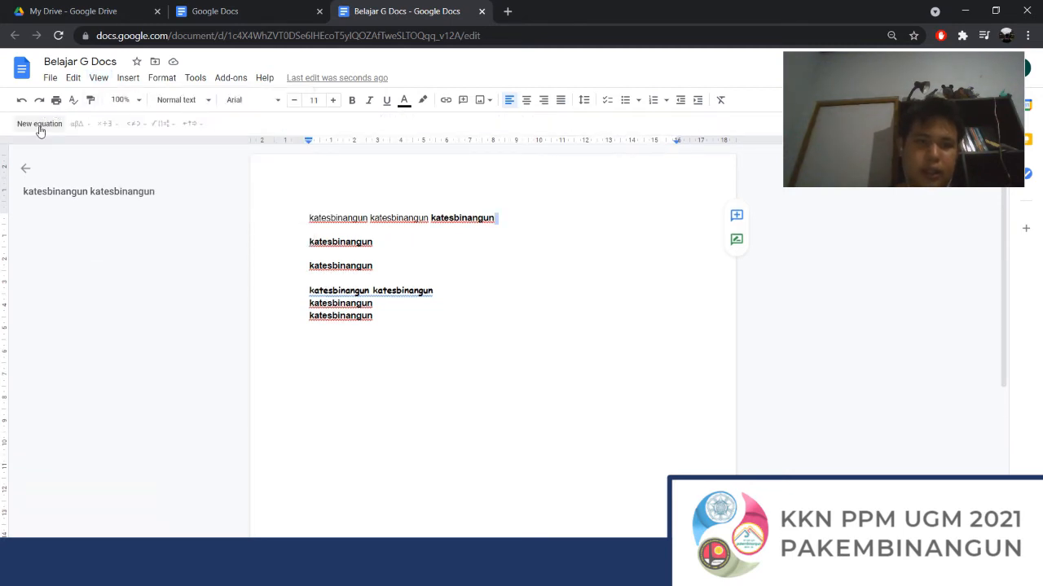
left_click(94, 78)
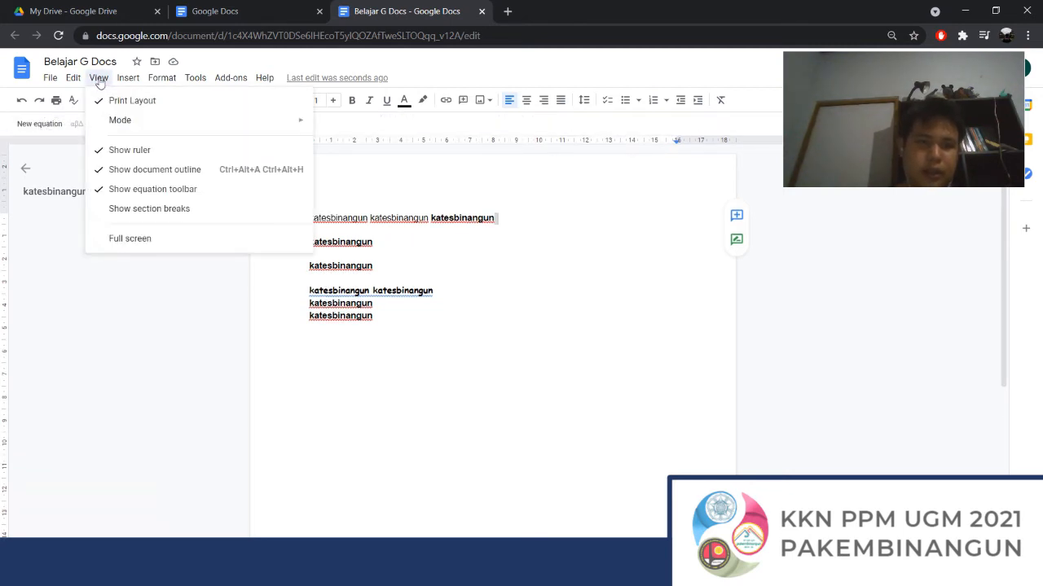
left_click(135, 210)
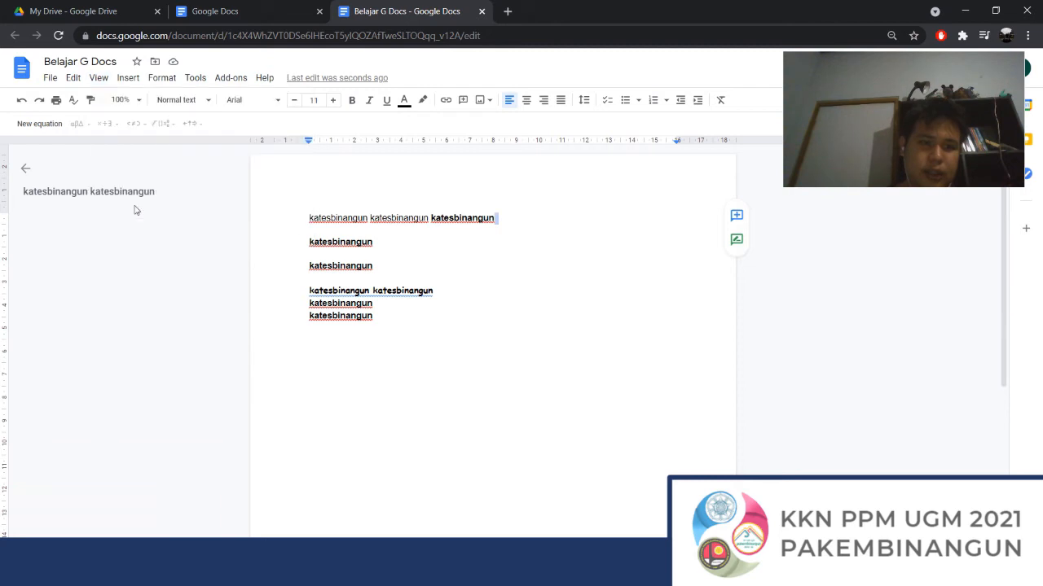
left_click(99, 78)
left_click(116, 211)
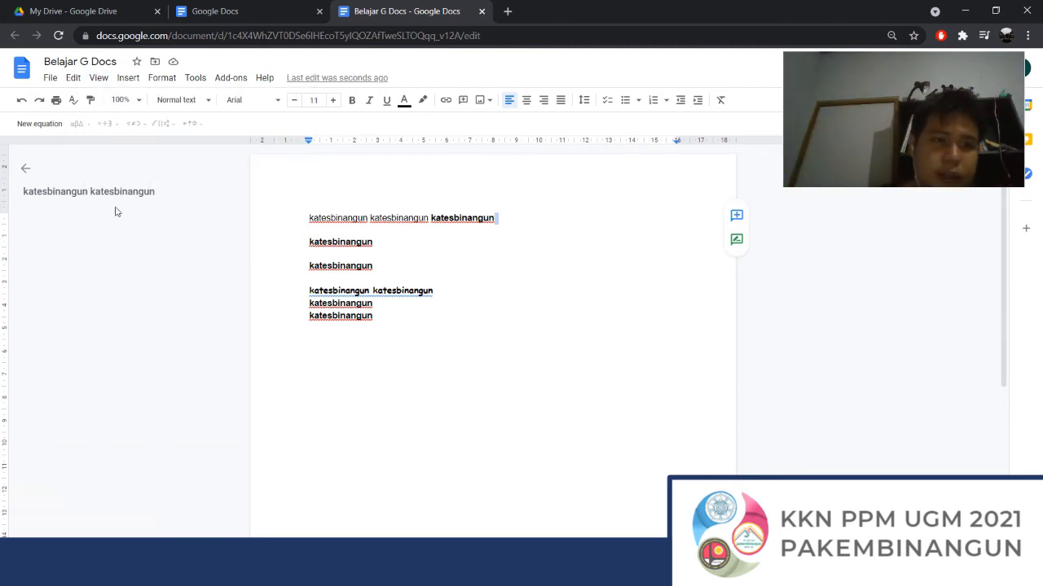
Add a new line below the last "katesbinangun" and insert an image from the computer's Downloads folder there
left_click(379, 322)
key("Return")
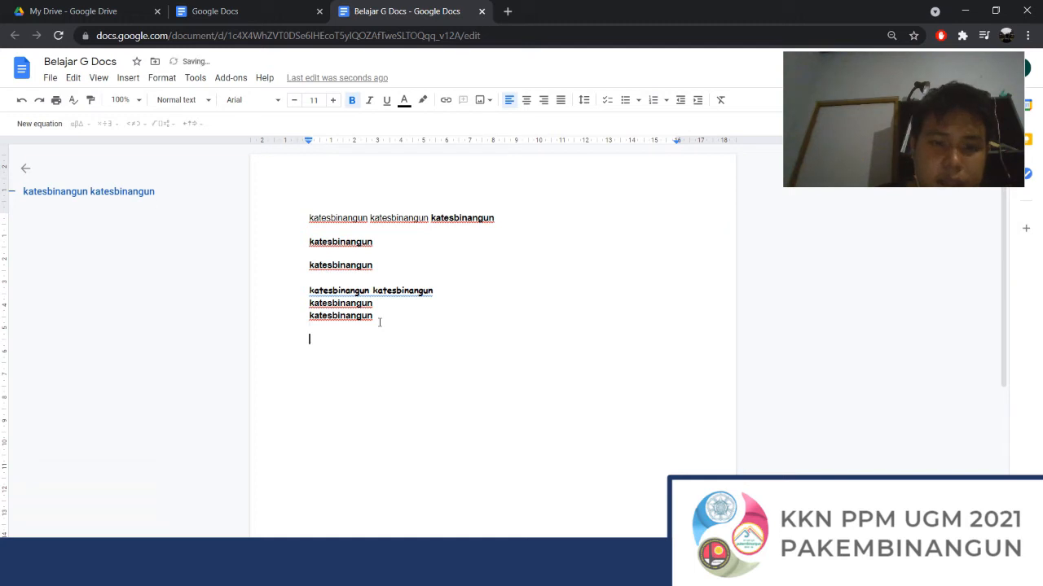
left_click(125, 78)
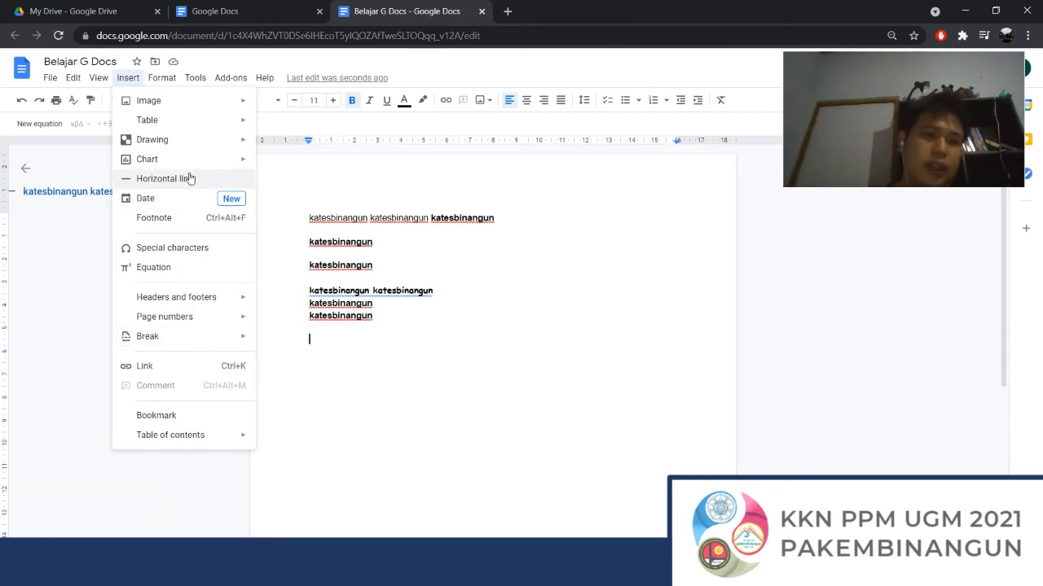
mouse_move(140, 97)
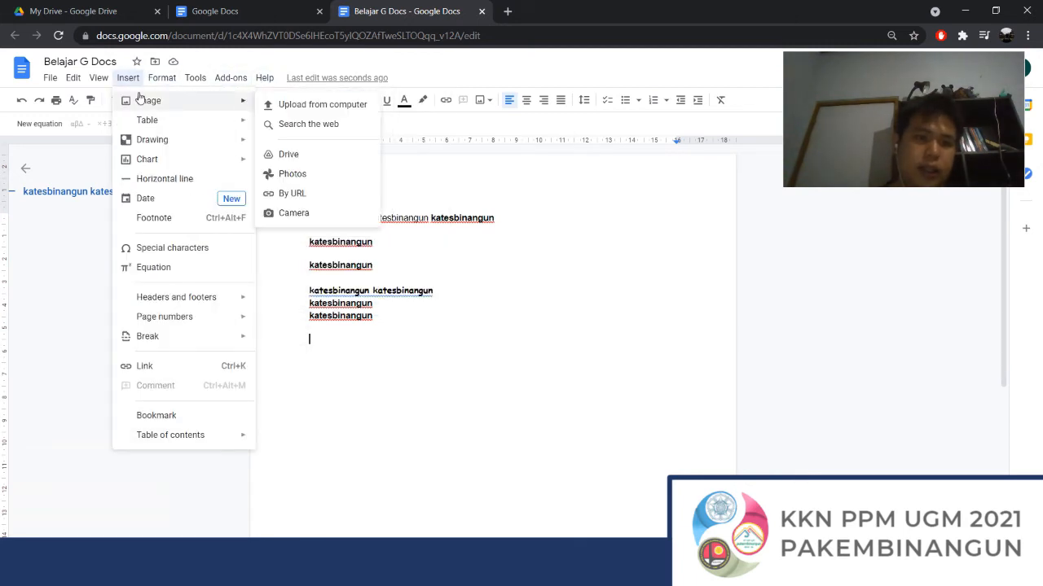
mouse_move(149, 116)
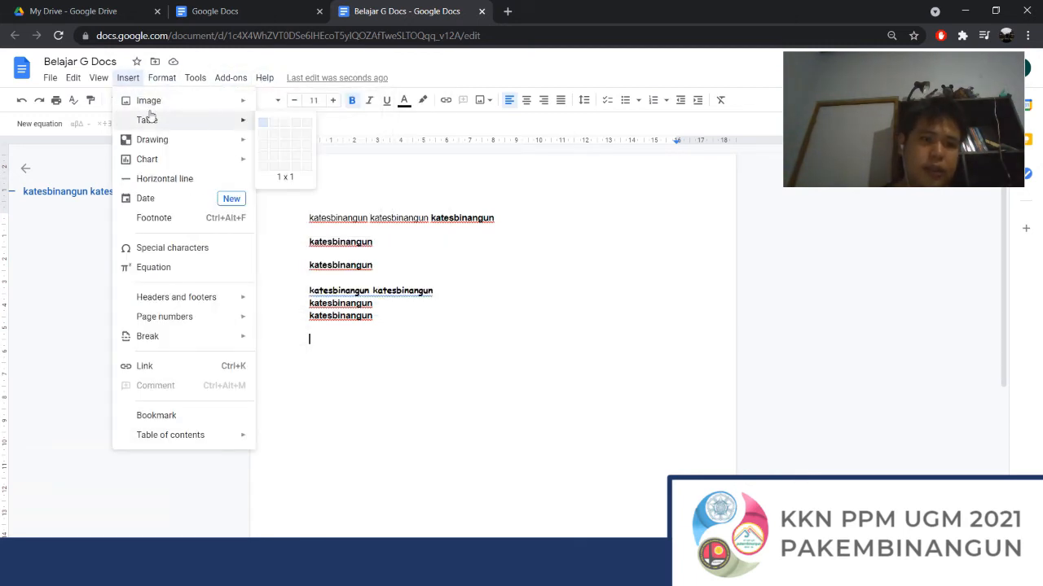
mouse_move(161, 142)
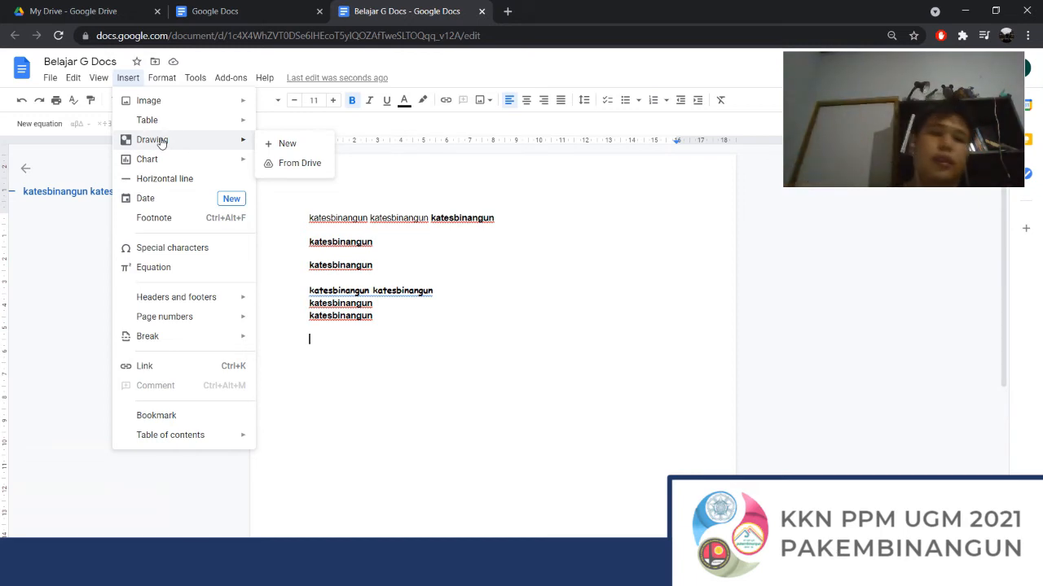
mouse_move(167, 165)
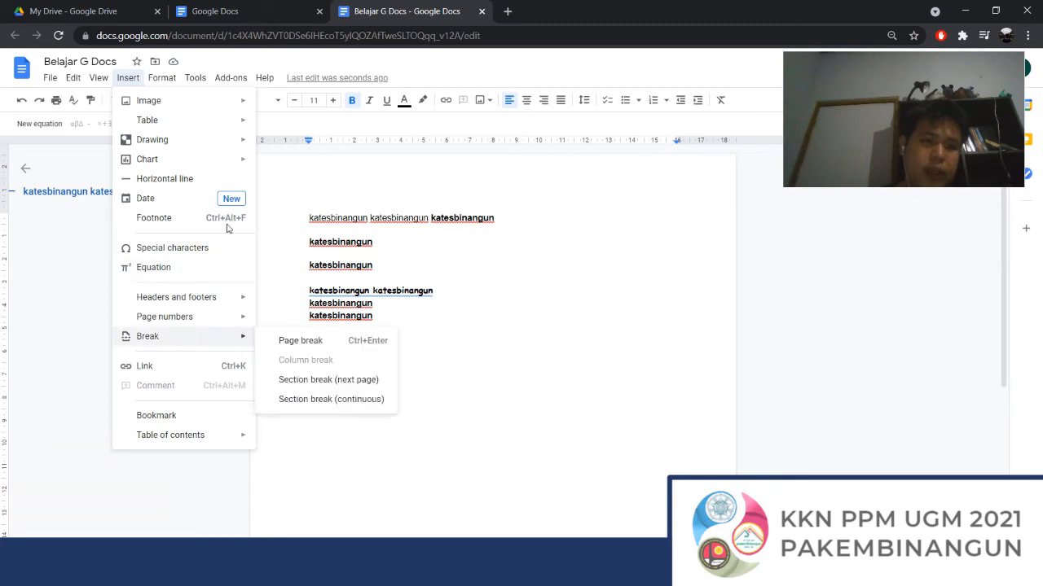
mouse_move(223, 109)
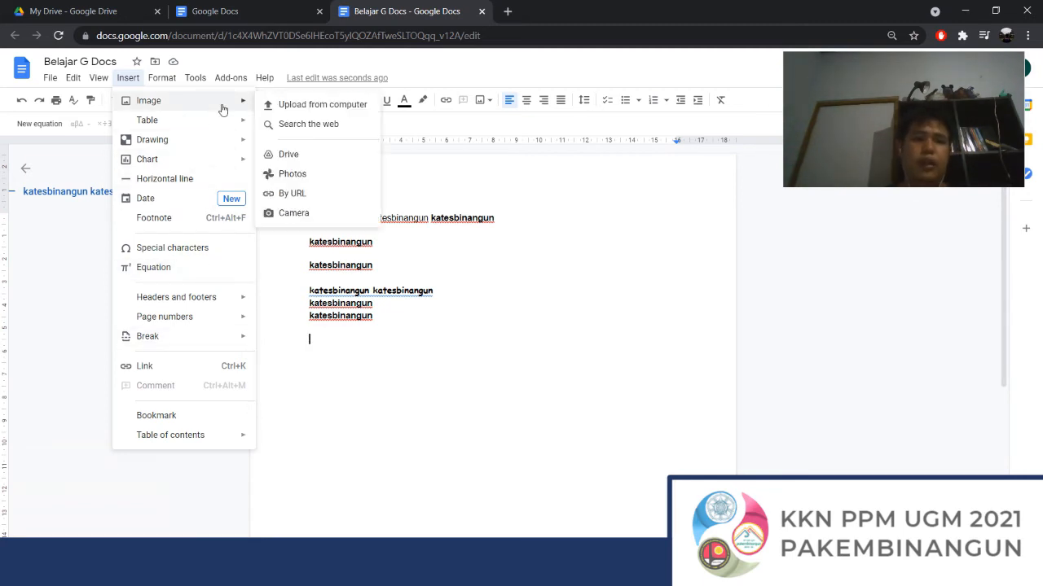
mouse_move(213, 129)
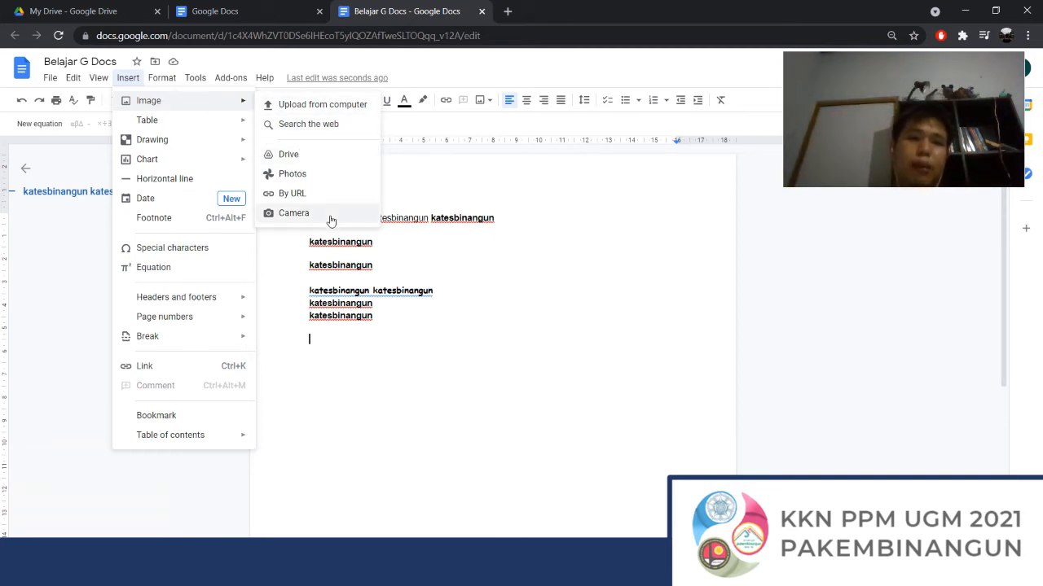
left_click(349, 106)
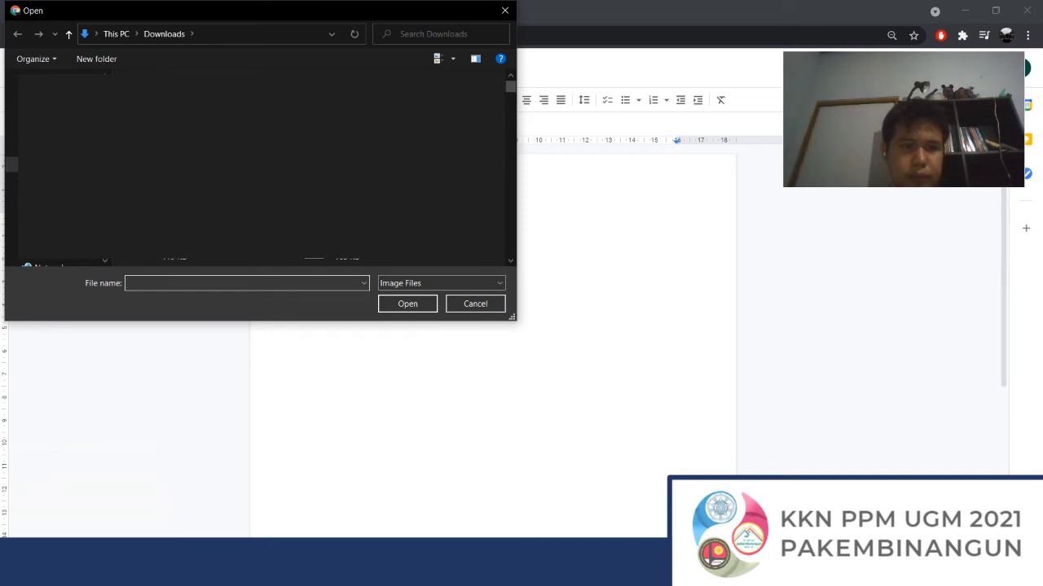
left_click(498, 396)
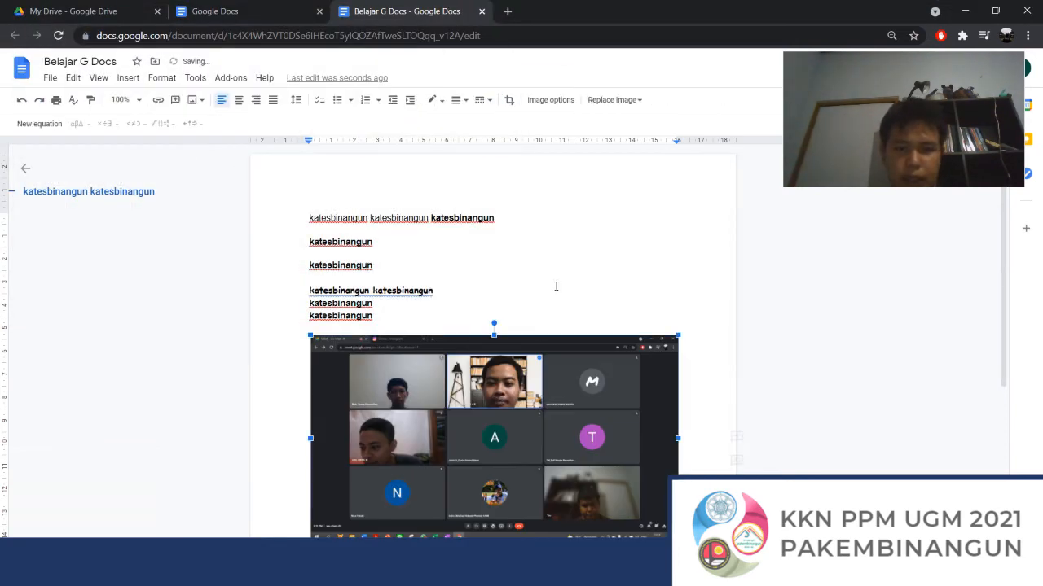
Insert a 3 x 4 table directly below the inserted image
scroll(570, 314, "down", 3)
scroll(562, 351, "up", 3)
scroll(578, 394, "down", 2)
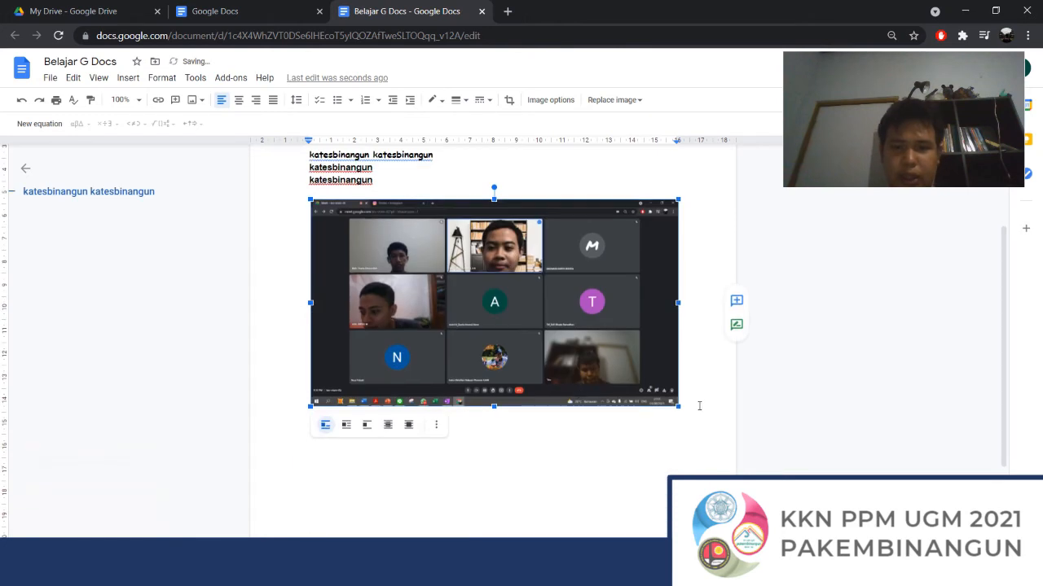
left_click(699, 405)
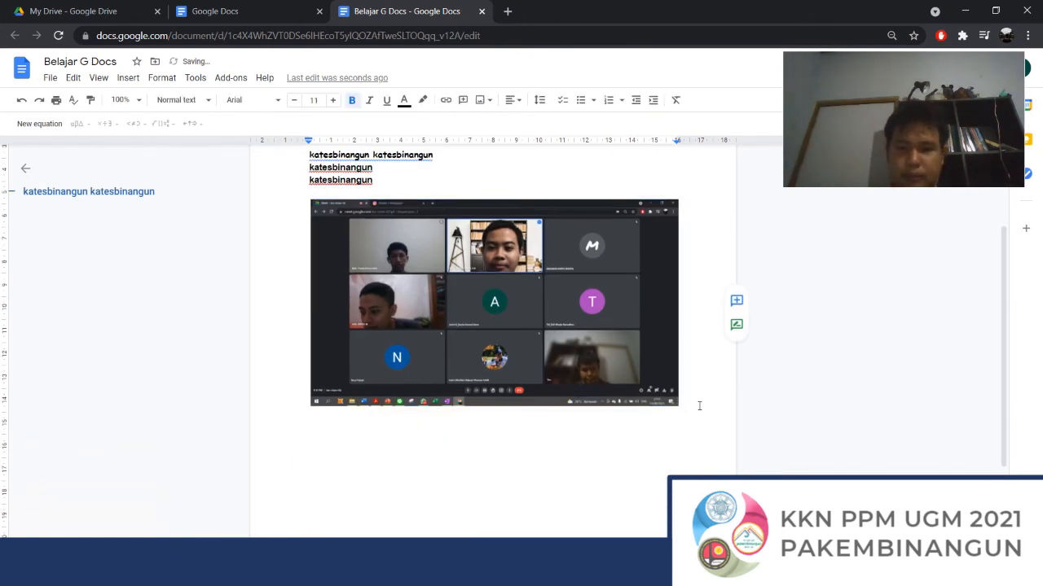
scroll(699, 406, "down", 1)
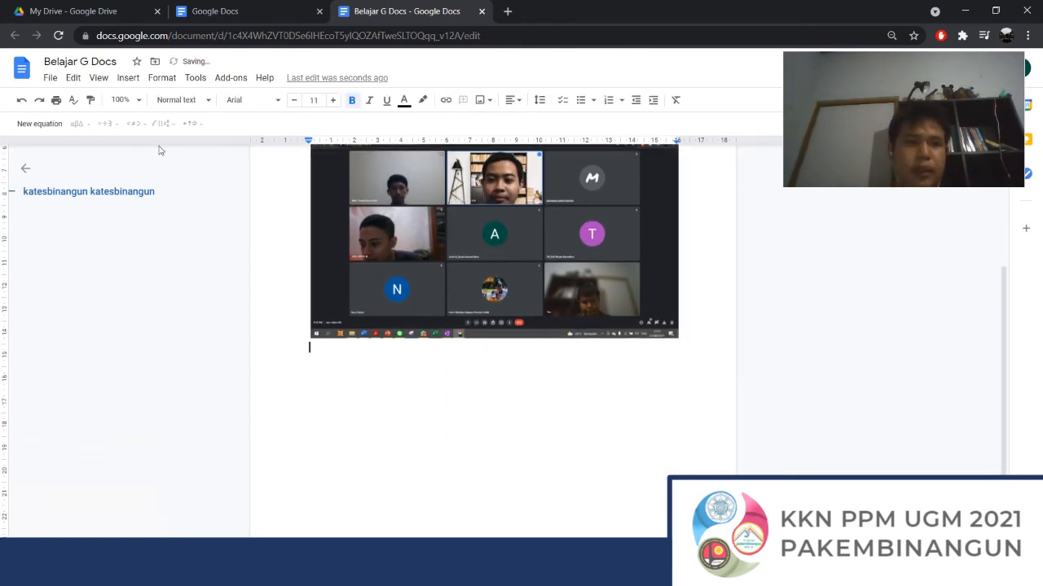
left_click(128, 78)
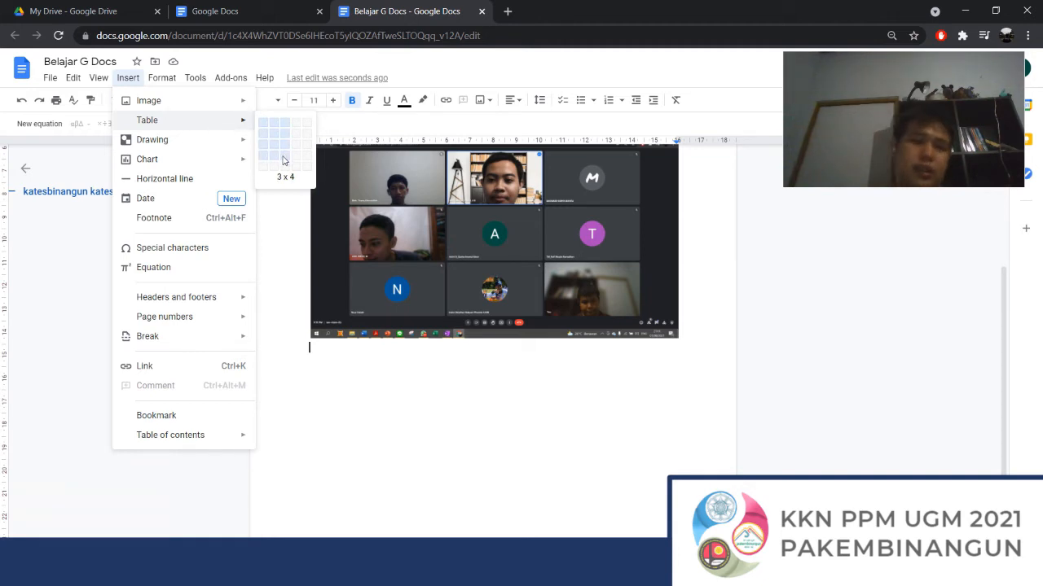
left_click(283, 161)
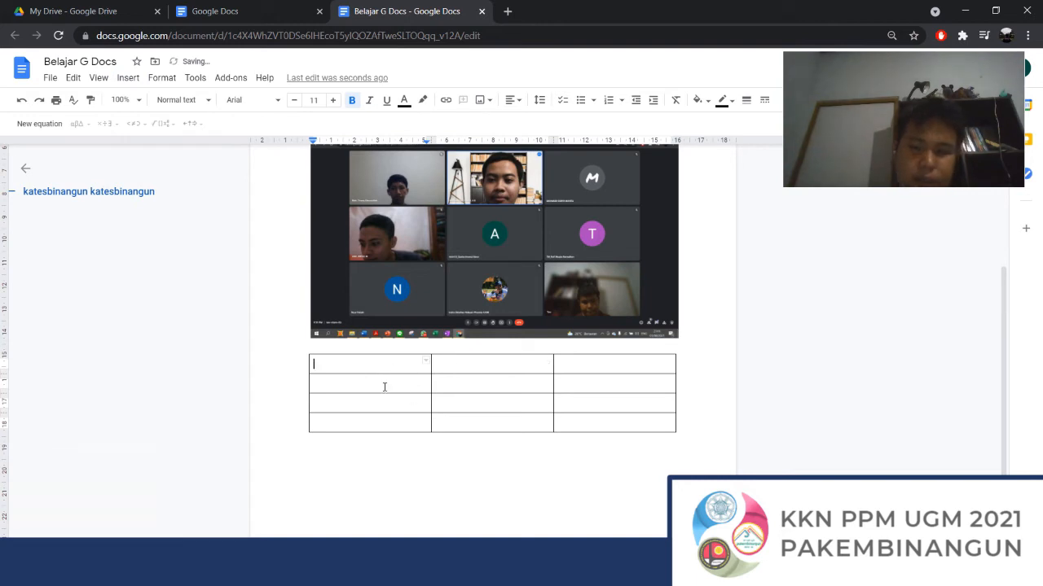
scroll(646, 286, "up", 3)
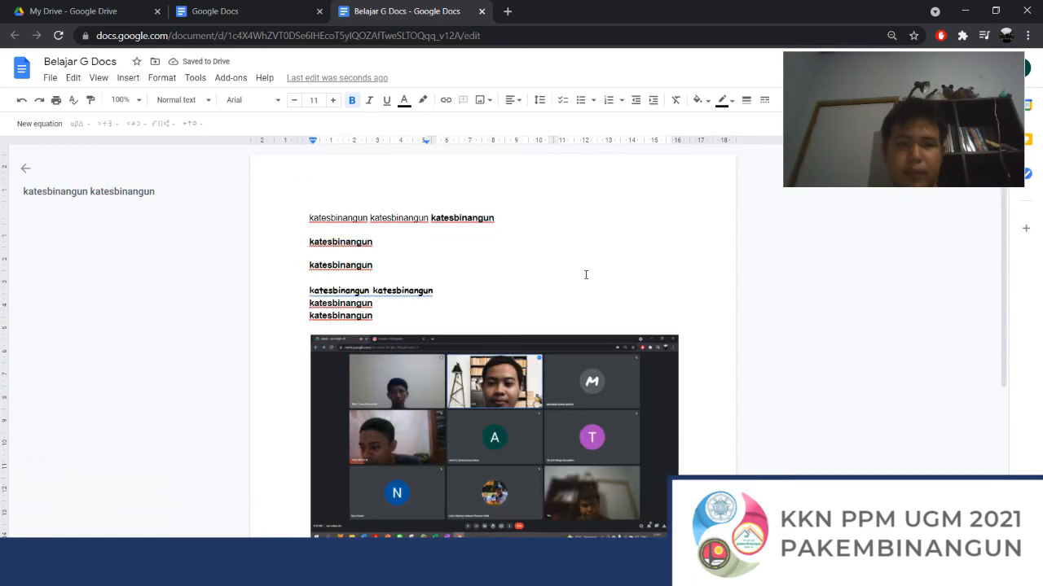
left_click(128, 77)
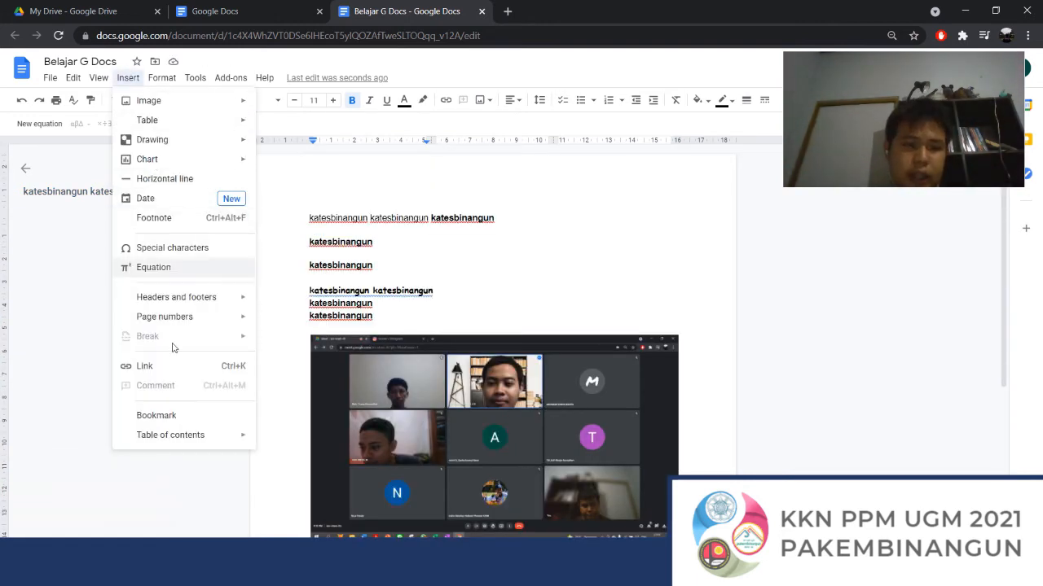
mouse_move(166, 82)
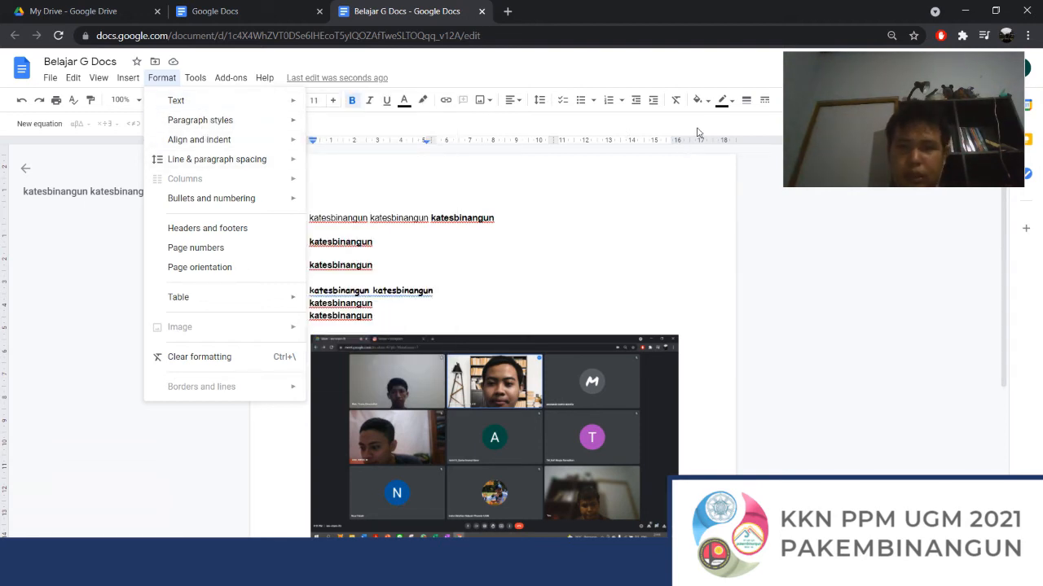
left_click(757, 113)
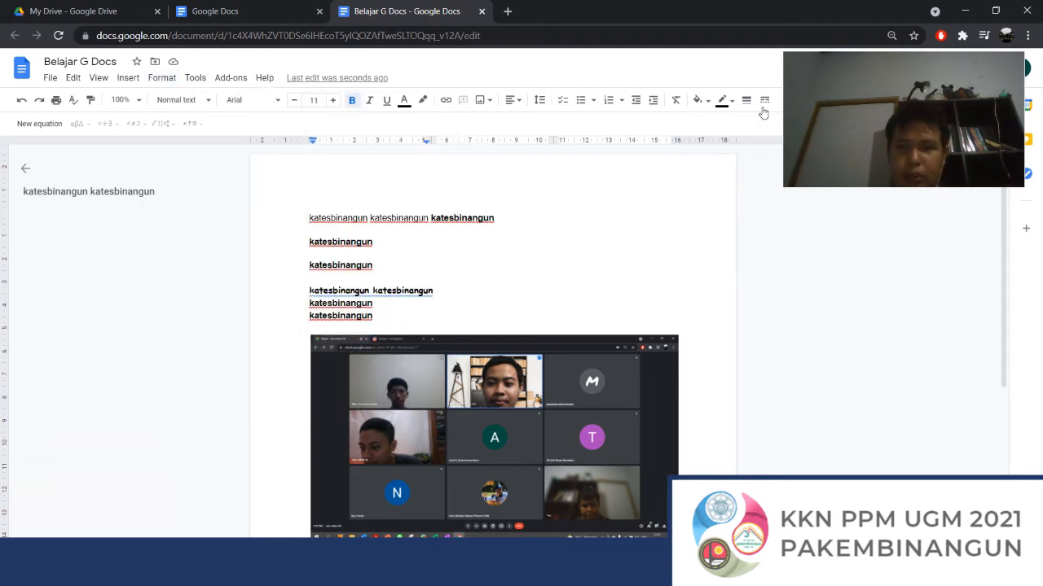
left_click(157, 80)
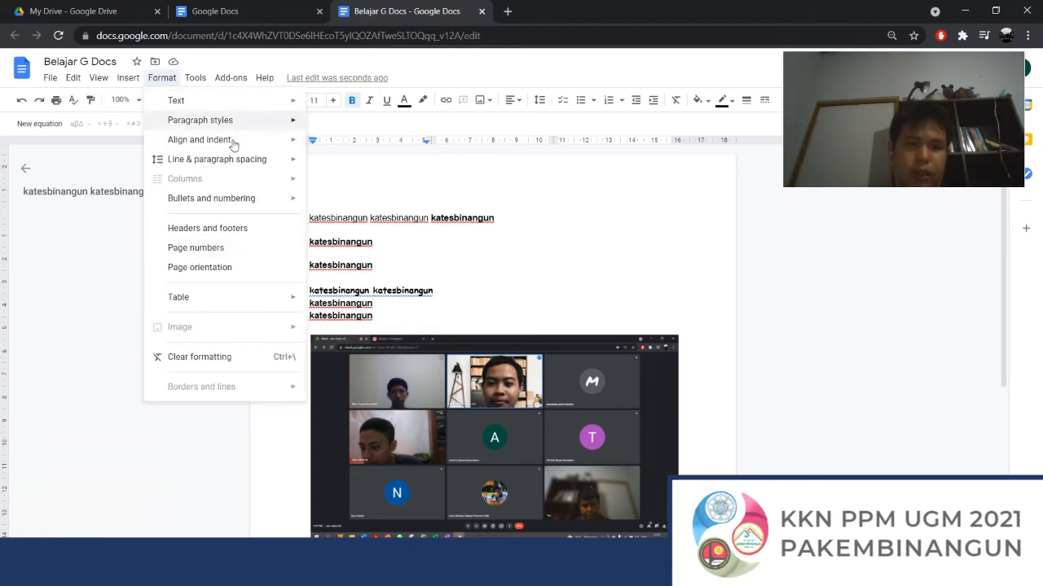
left_click(620, 210)
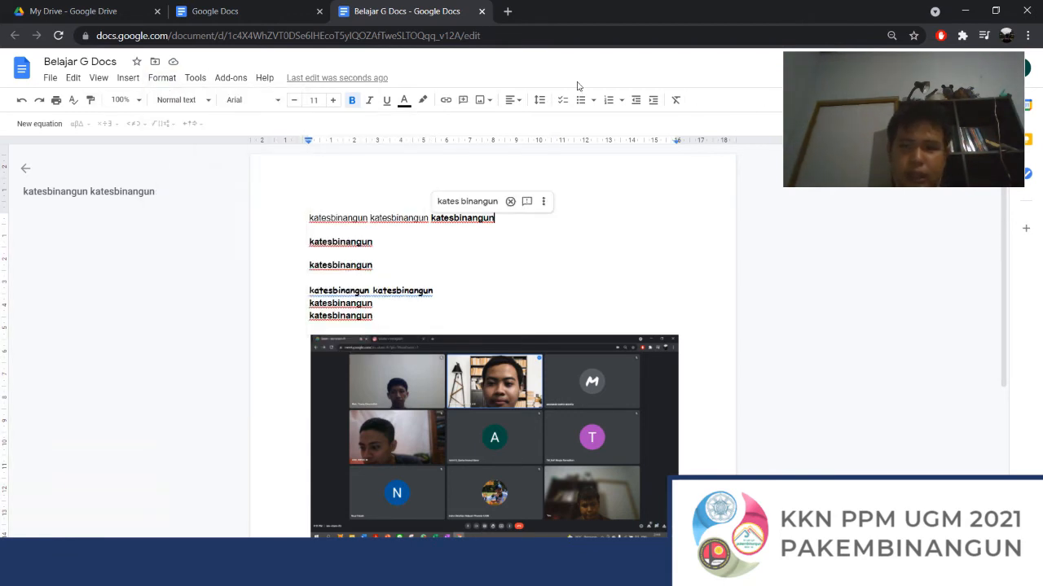
left_click(162, 78)
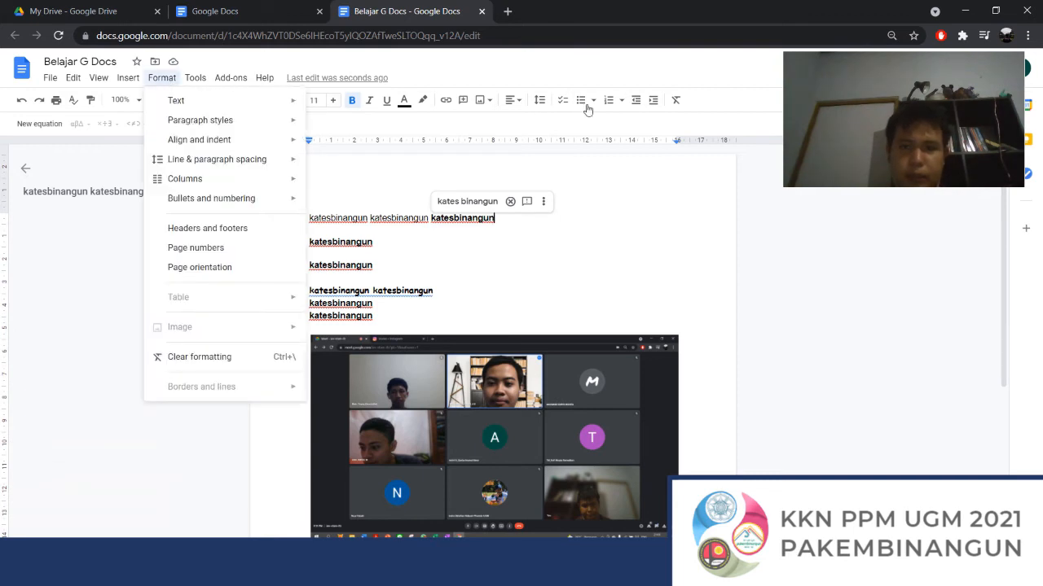
left_click(717, 103)
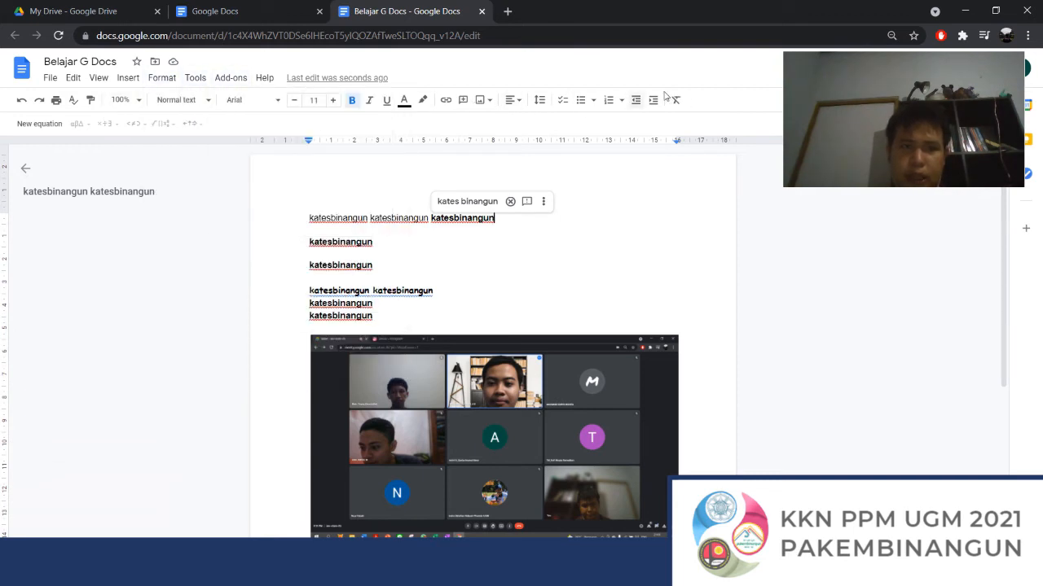
scroll(566, 267, "down", 1)
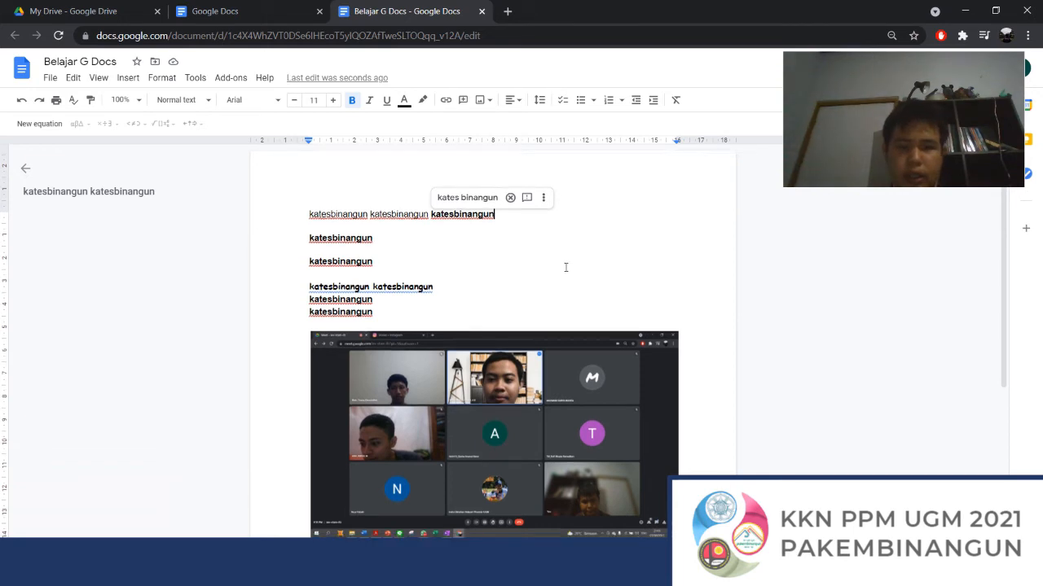
scroll(566, 267, "down", 3)
scroll(495, 300, "up", 3)
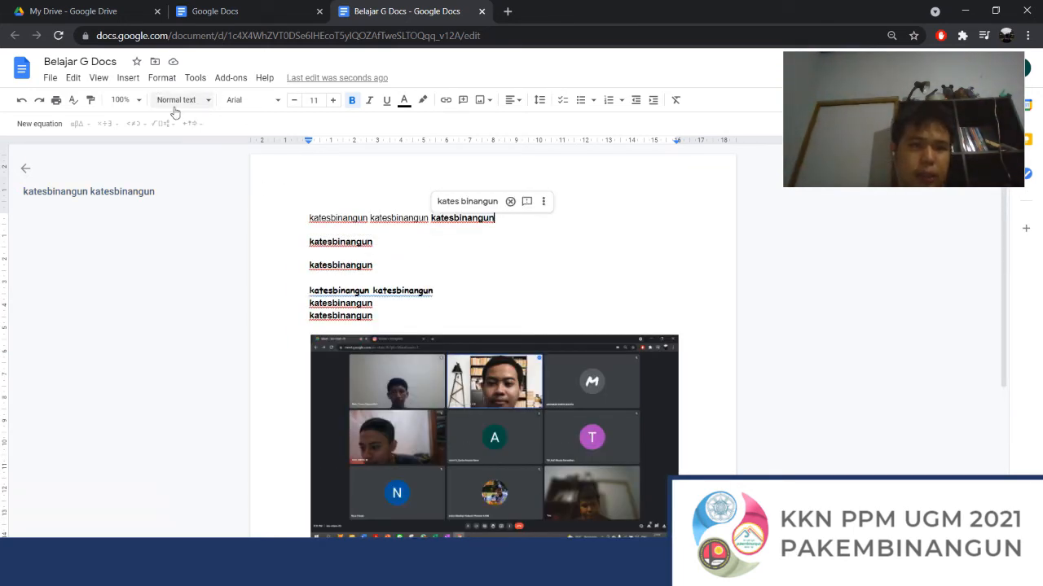
left_click(193, 106)
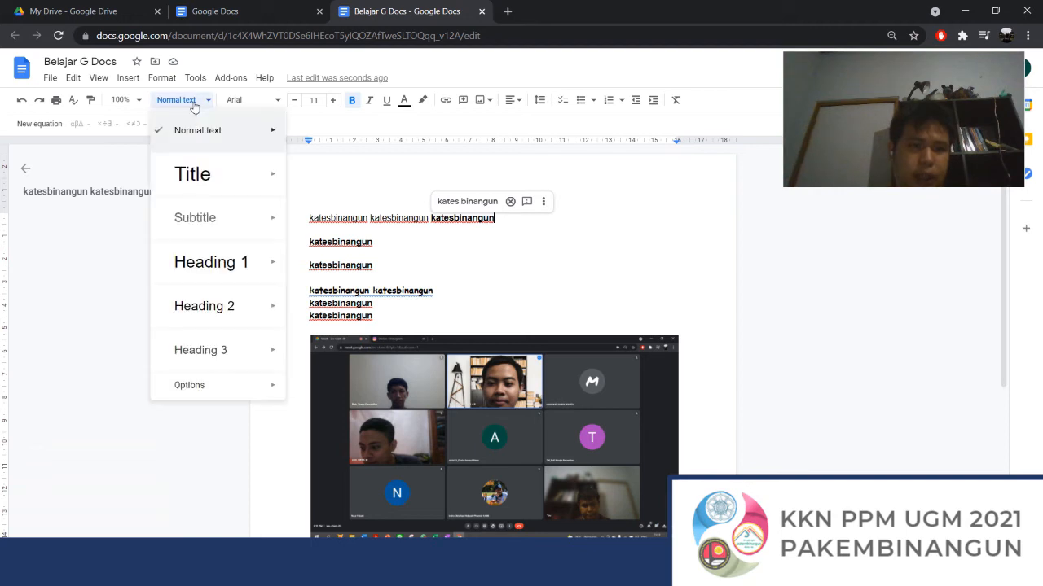
mouse_move(245, 174)
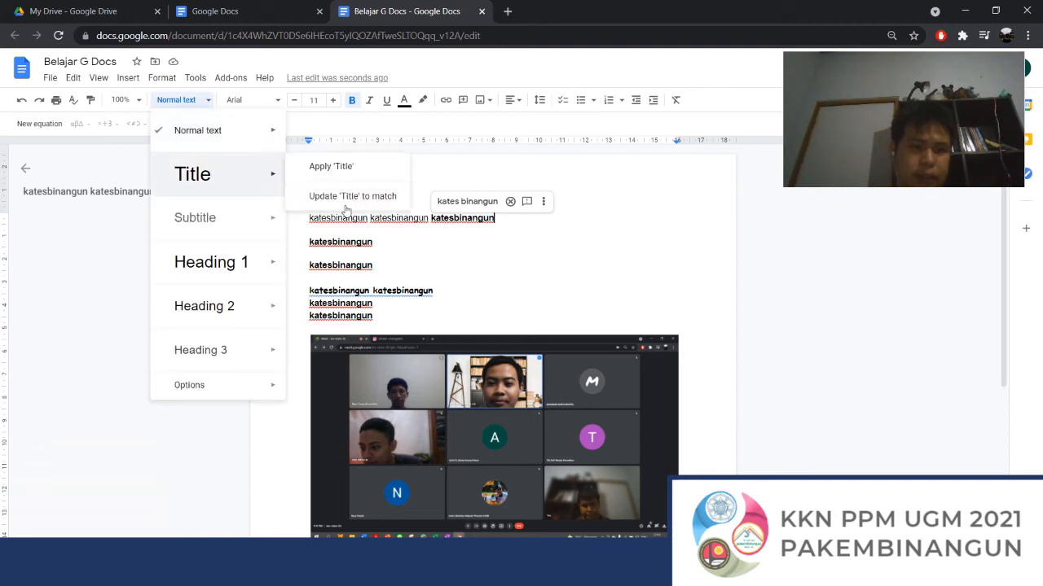
left_click(371, 290)
Add the line "Skripsi Belum Selesai" above the first line of sample text, separated from it by a blank line
left_click(396, 231)
left_click(356, 216)
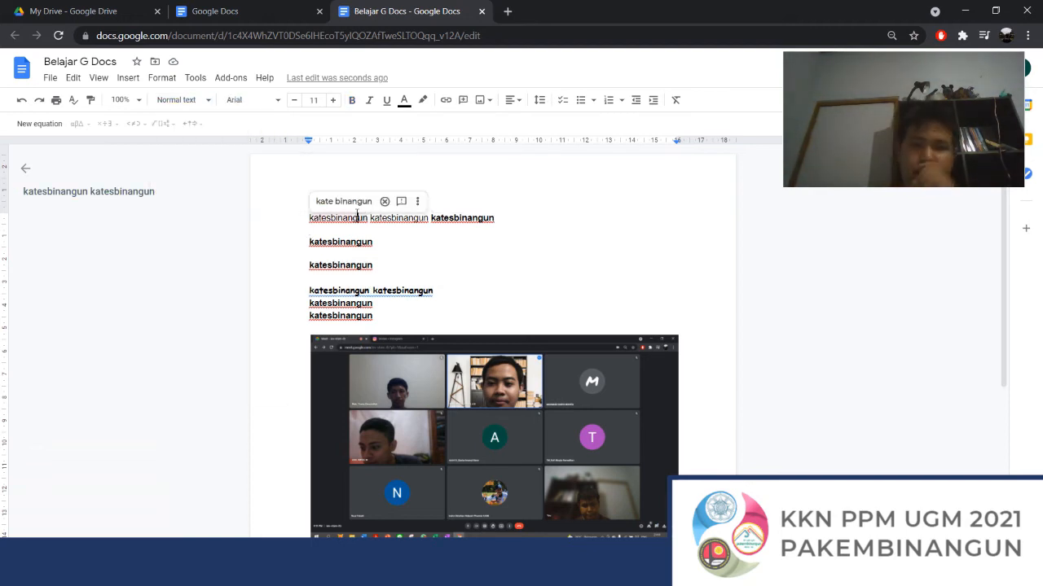
left_click(306, 220)
key("BackSpace")
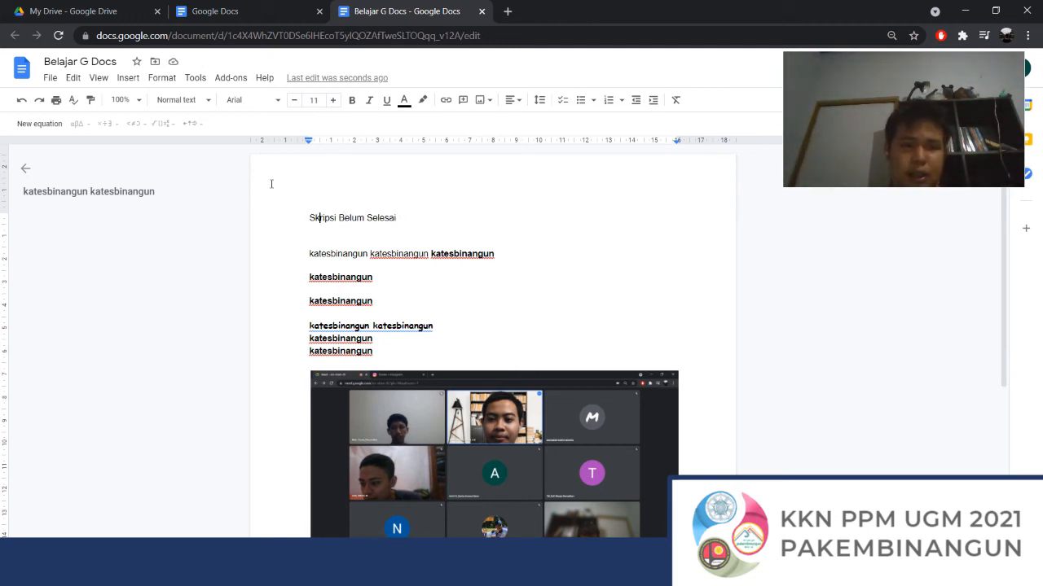
Try the Title and Subtitle styles on the line "Skripsi Belum Selesai" and return it to Normal text
left_click_drag(356, 218, 385, 220)
left_click_drag(346, 221, 309, 222)
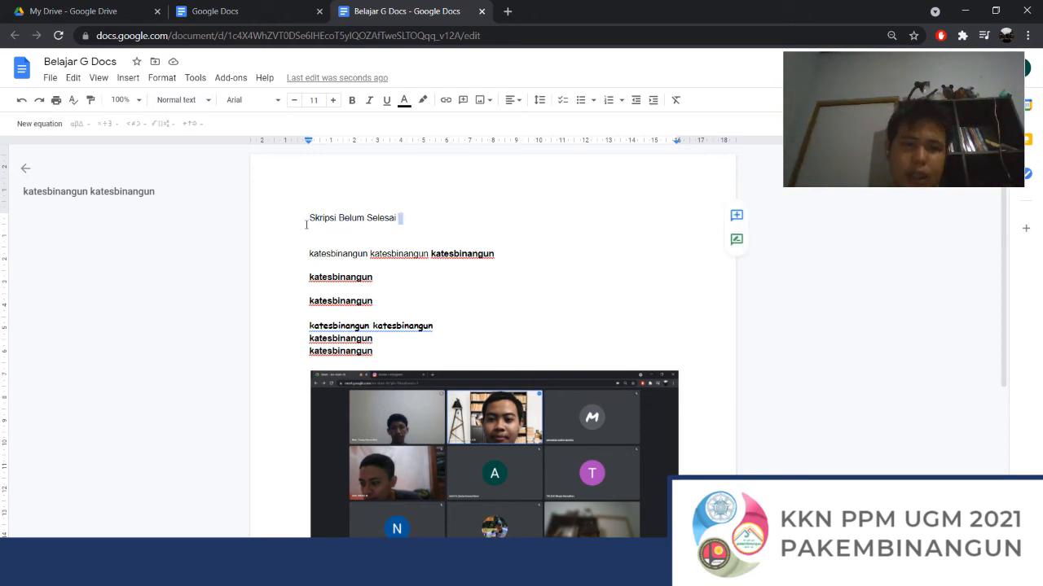
left_click(174, 102)
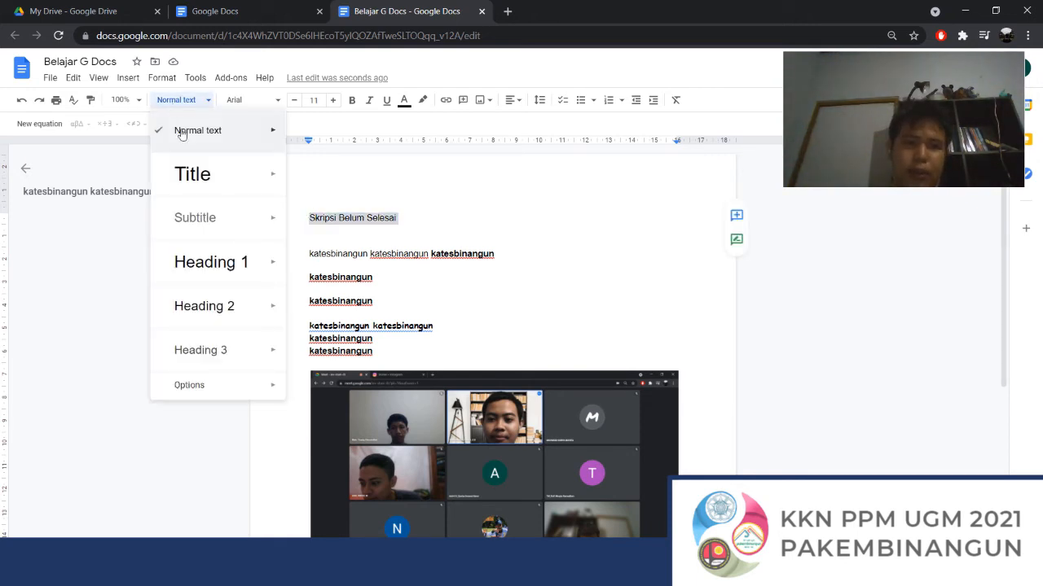
left_click(193, 175)
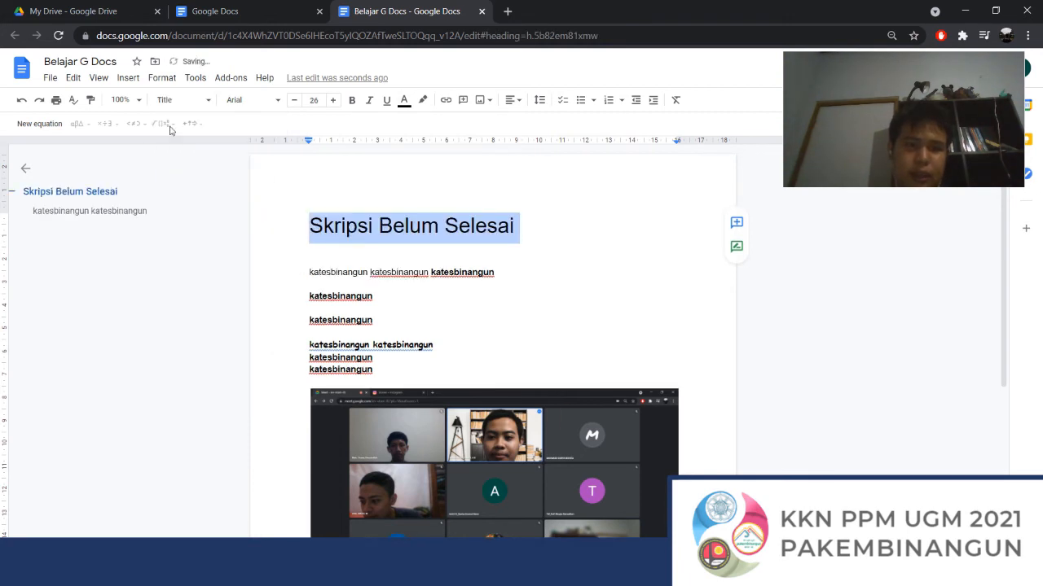
left_click(173, 100)
left_click(210, 220)
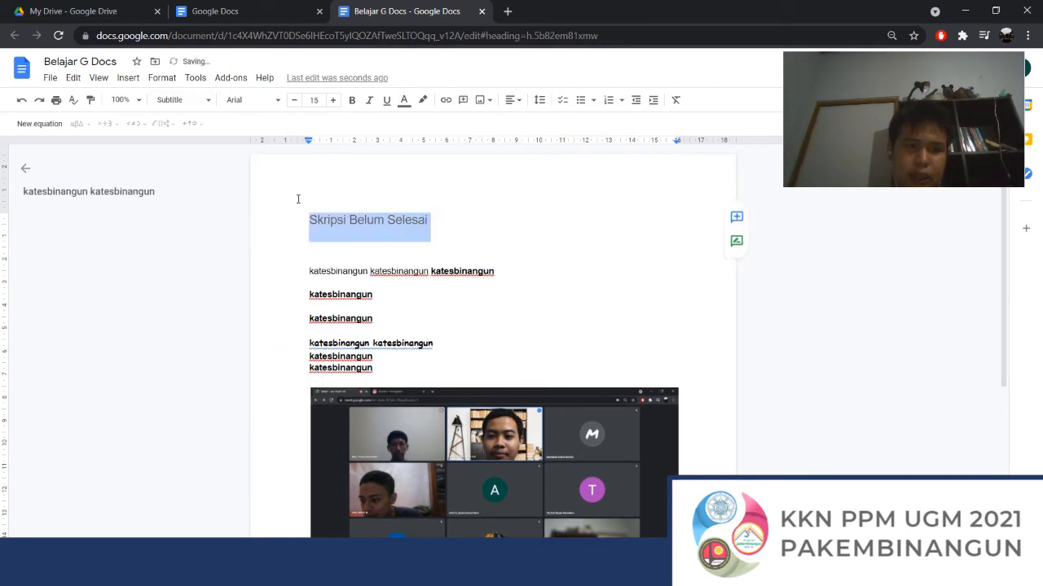
left_click(175, 99)
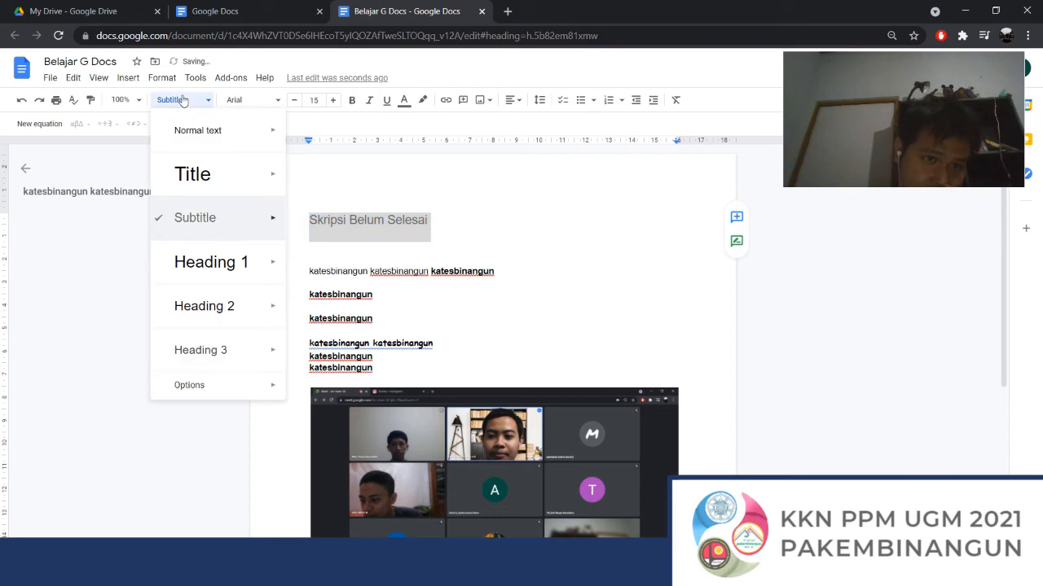
mouse_move(269, 251)
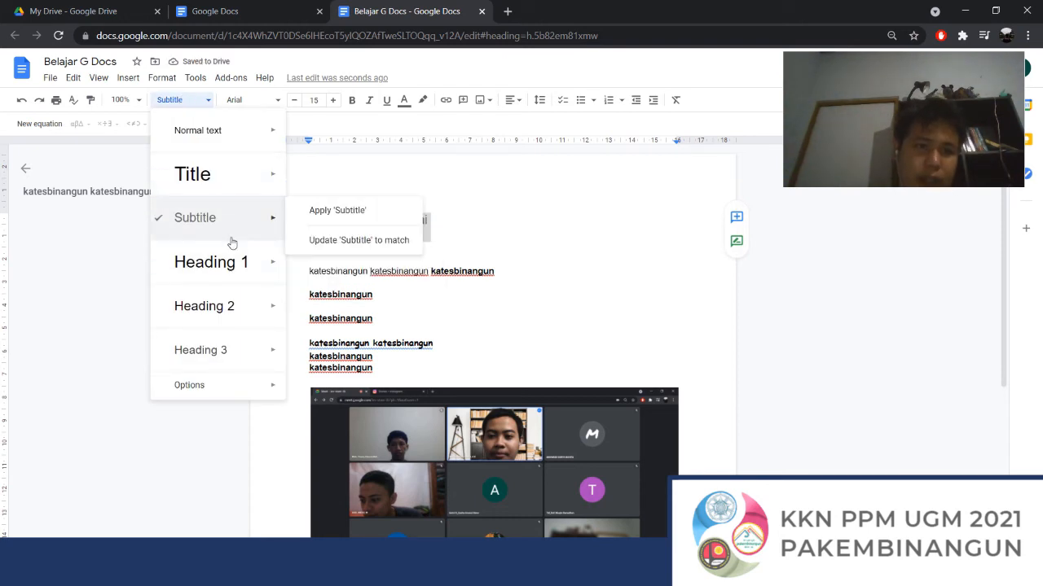
left_click(220, 147)
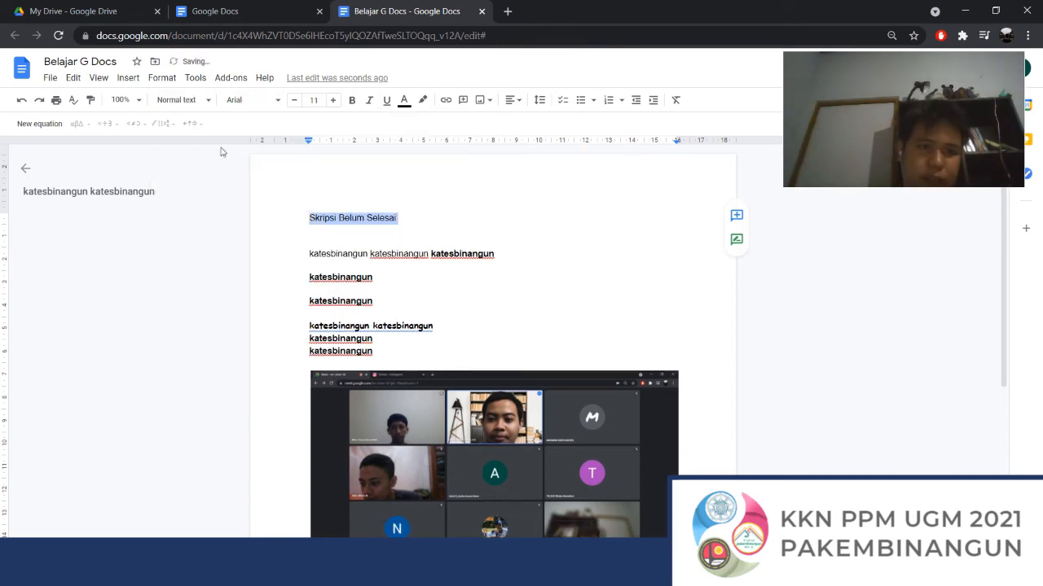
left_click(388, 228)
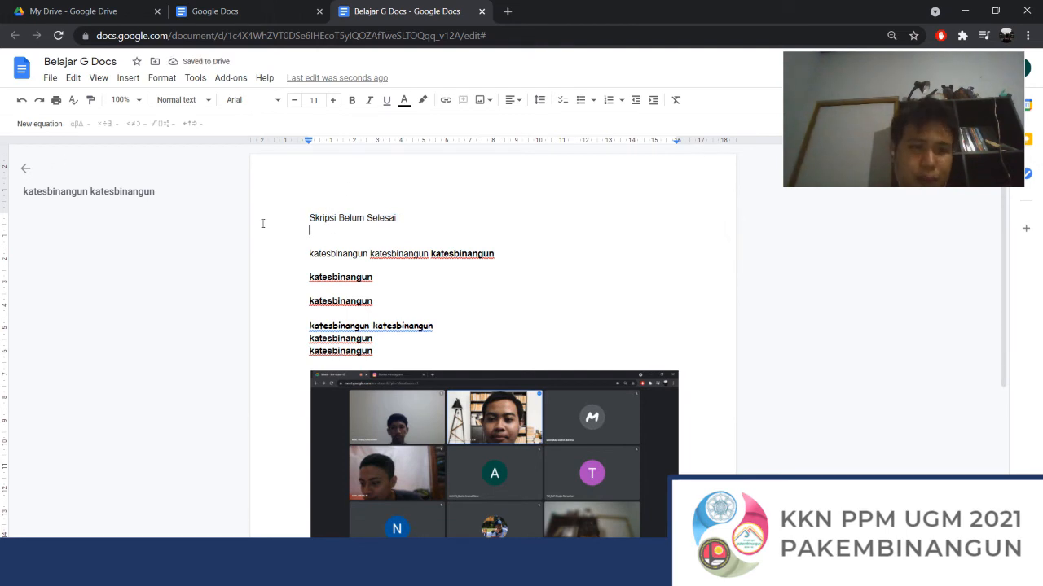
Try Comic Sans MS on the line "Skripsi Belum Selesai" and set its font to Comfortaa
left_click(252, 100)
left_click(402, 219)
left_click_drag(403, 219, 308, 218)
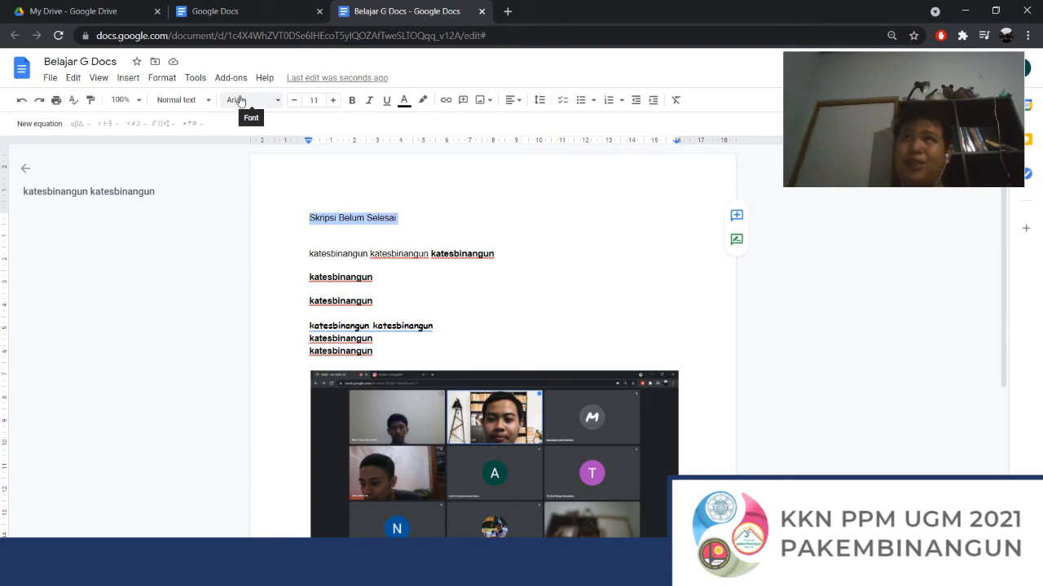
left_click(239, 99)
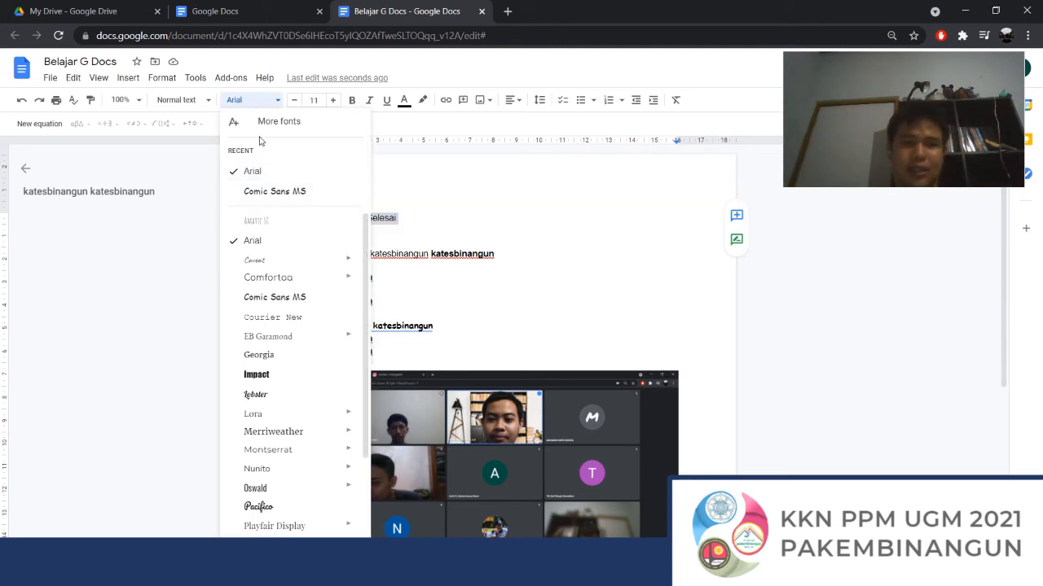
left_click(269, 191)
left_click(238, 99)
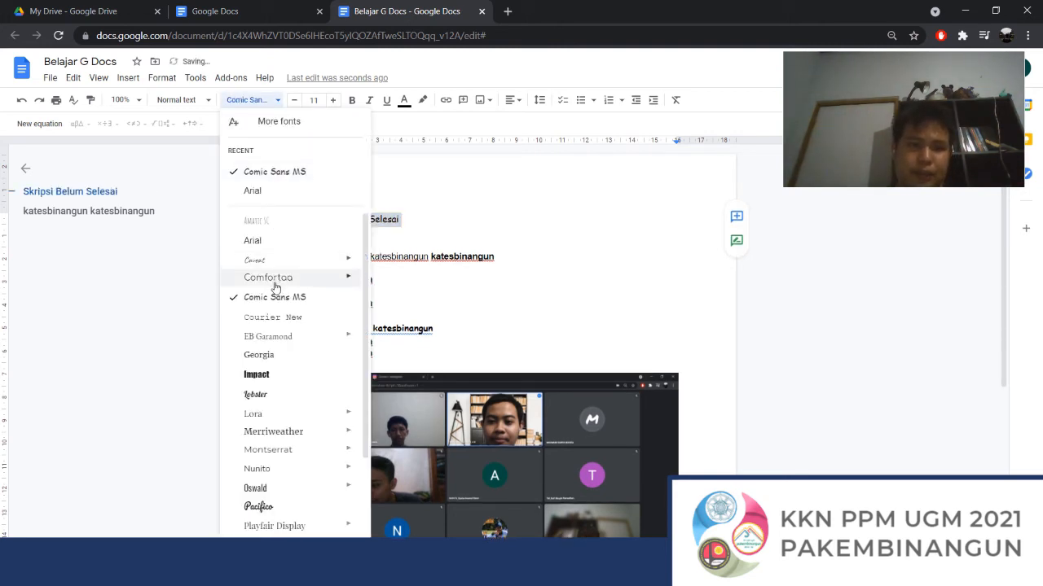
left_click(275, 278)
left_click(425, 234)
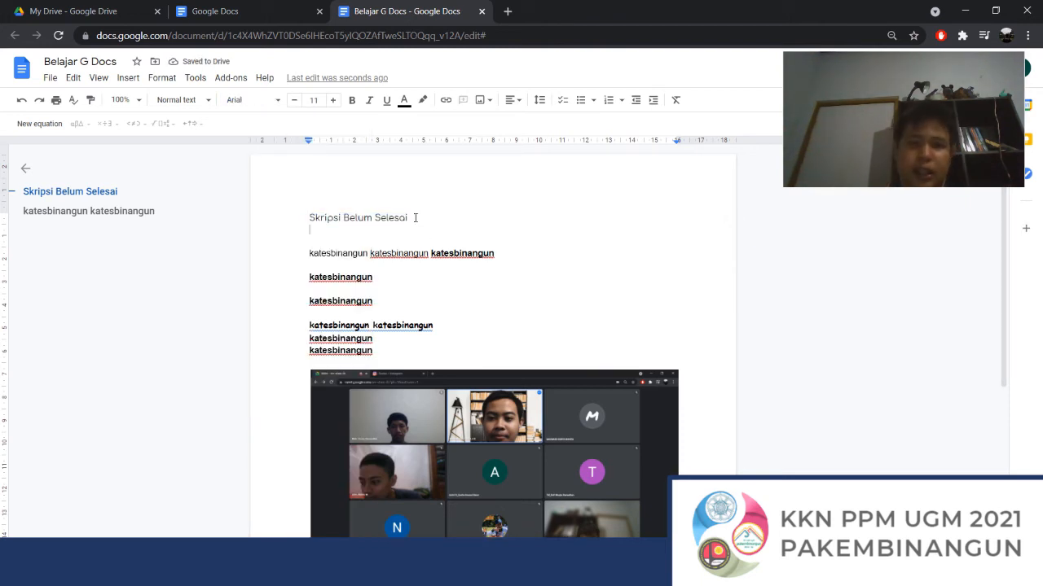
Enlarge the "Skripsi Belum Selesai" text to size 15 and reduce it to 13
left_click_drag(417, 218, 311, 171)
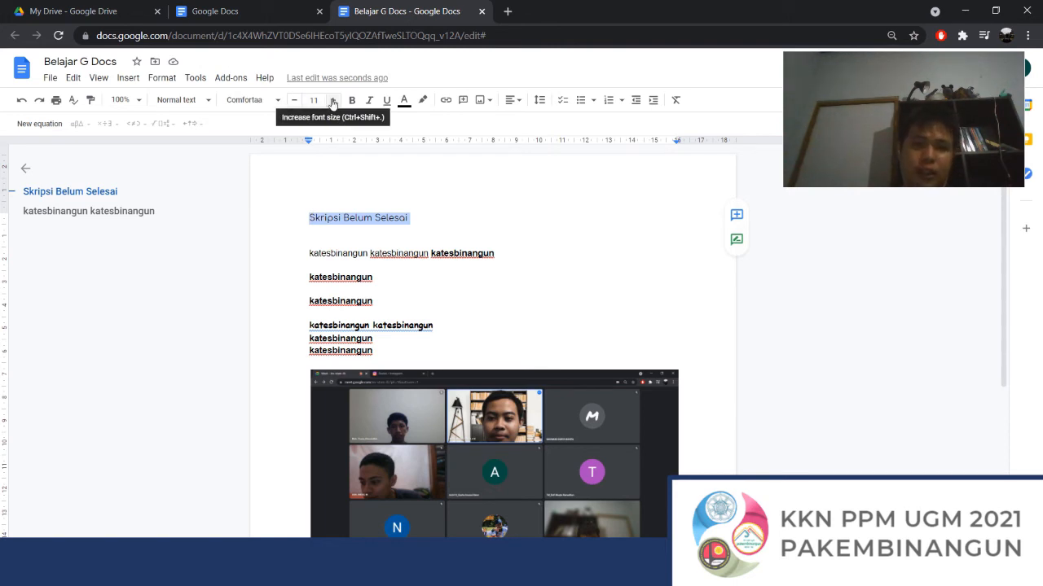
left_click(333, 100)
left_click(332, 100)
left_click(333, 99)
left_click(332, 100)
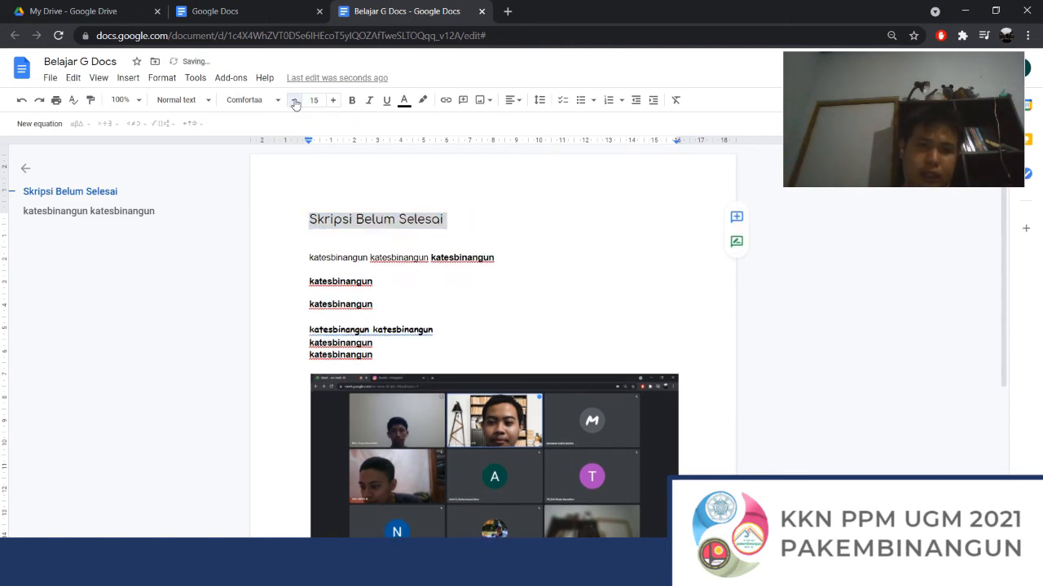
left_click(294, 100)
left_click(294, 99)
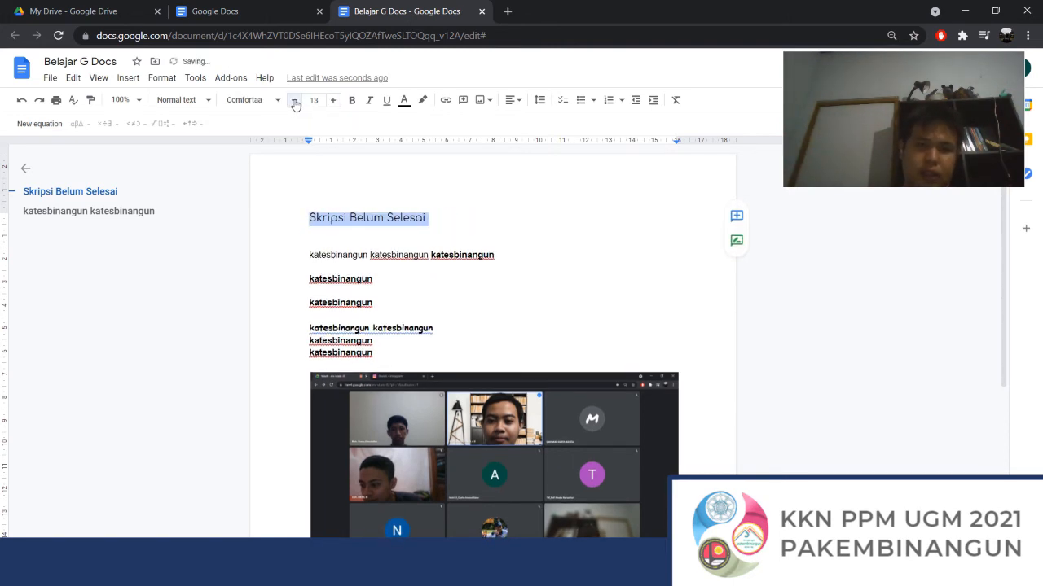
Try bold, italic and underline one at a time on "Skripsi Belum Selesai", removing each again
left_click(352, 107)
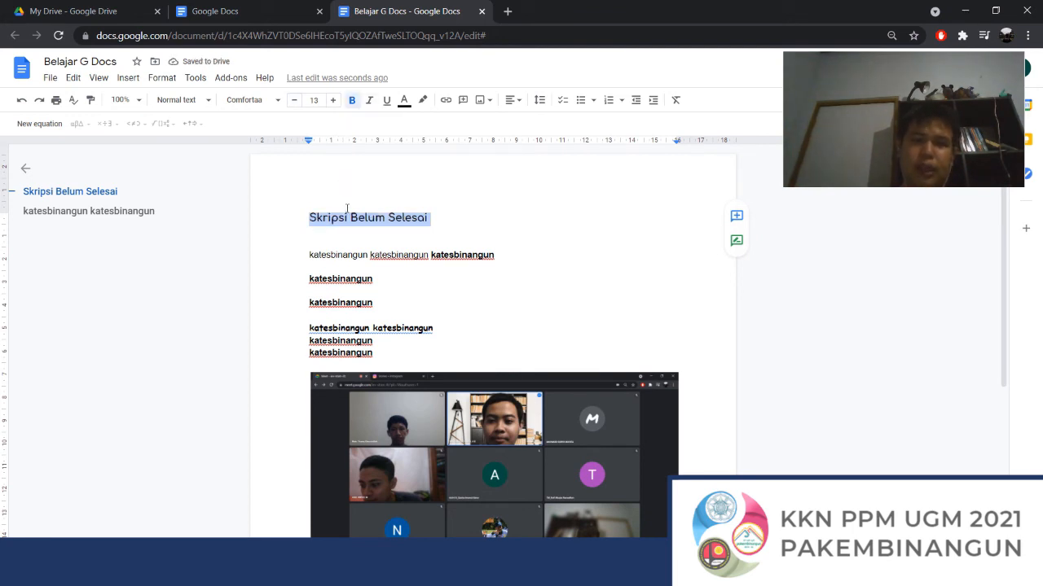
left_click(352, 105)
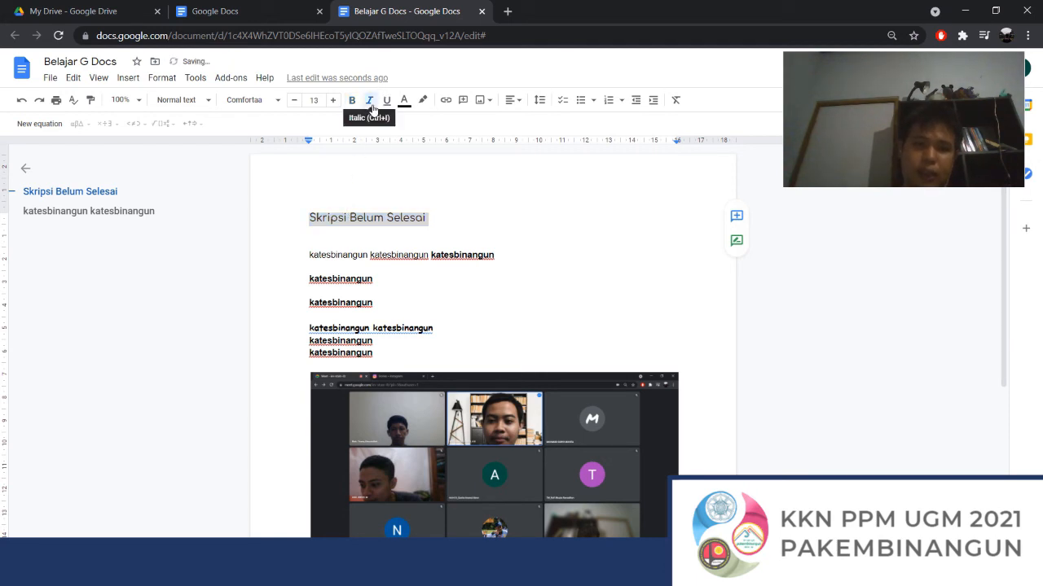
left_click(370, 107)
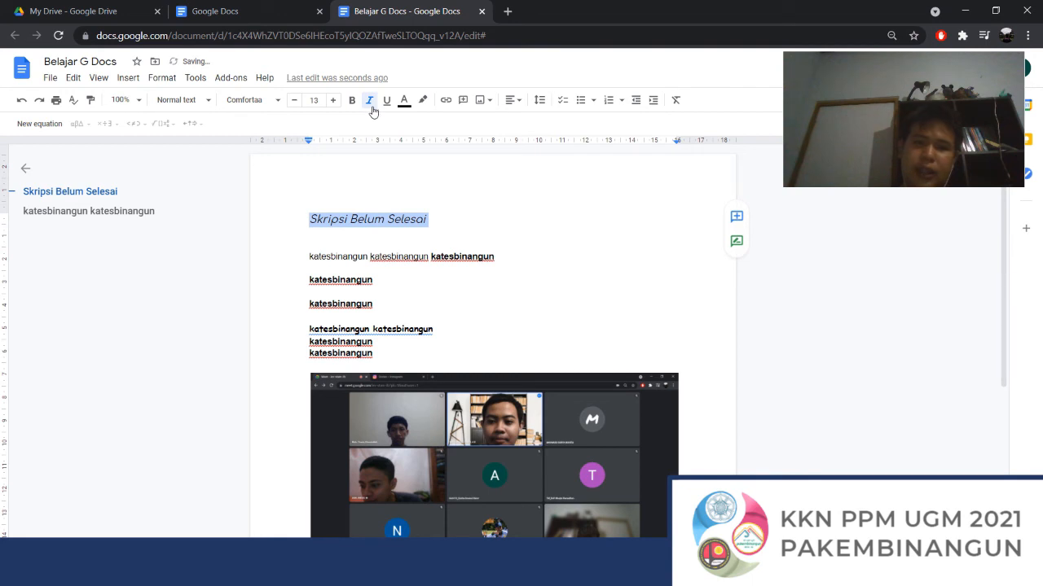
left_click(370, 108)
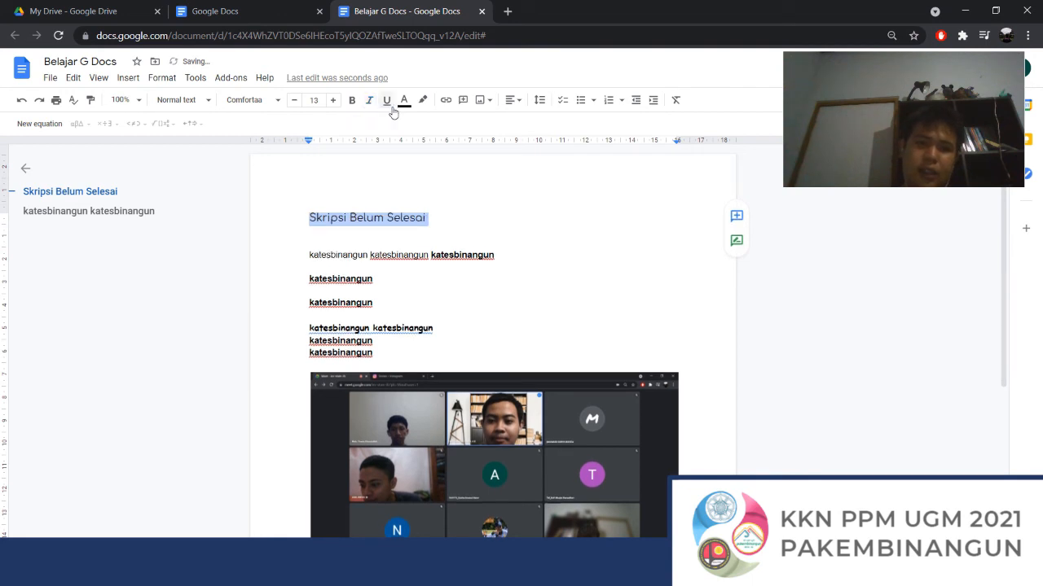
left_click(387, 106)
left_click(387, 106)
Make "Skripsi Belum Selesai" bold, italic and underlined all at once
left_click(352, 100)
left_click(371, 101)
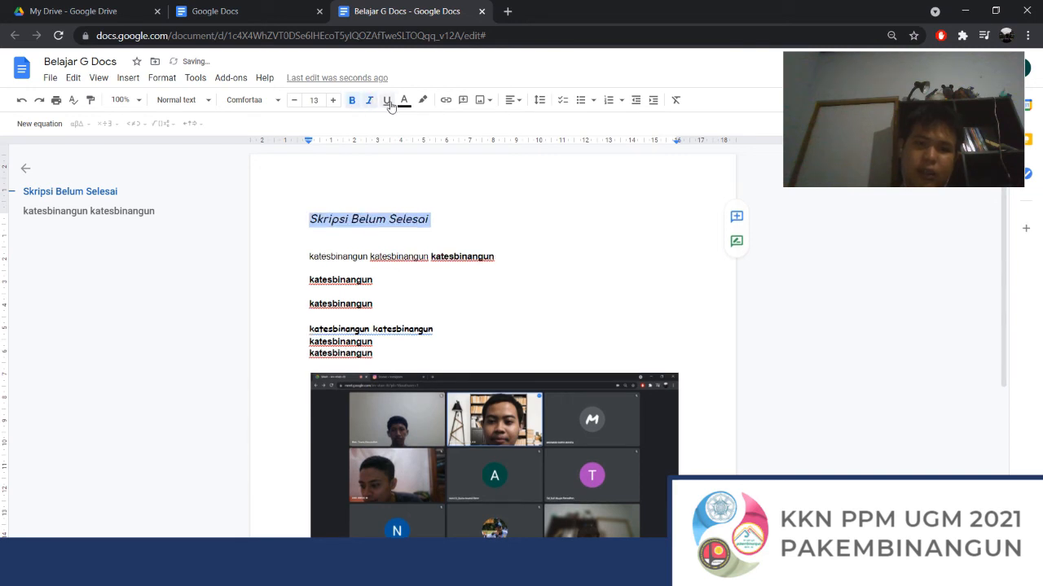
left_click(386, 100)
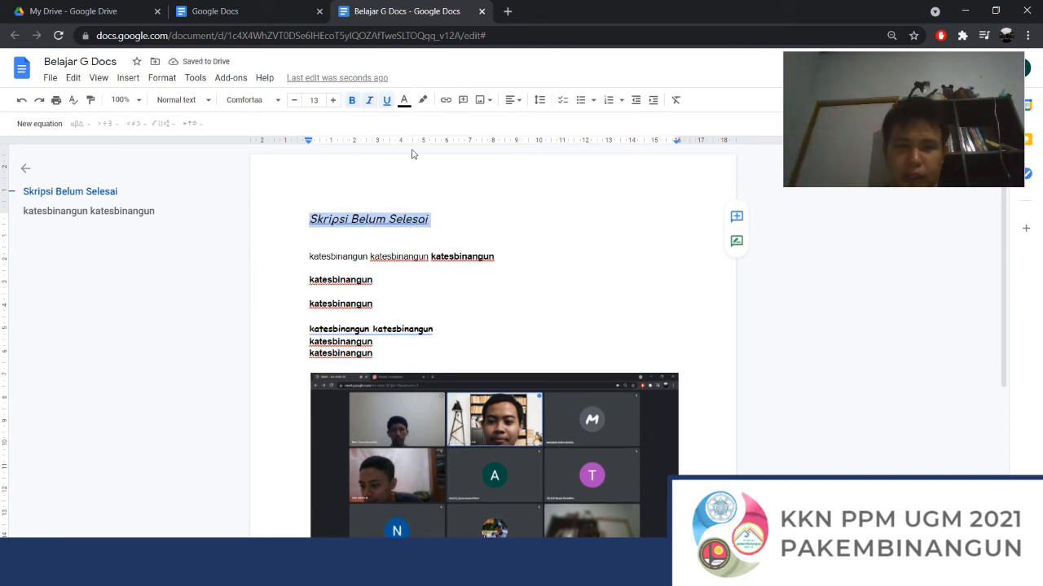
Colour the "Skripsi Belum Selesai" text red and highlight it in yellow
left_click(404, 101)
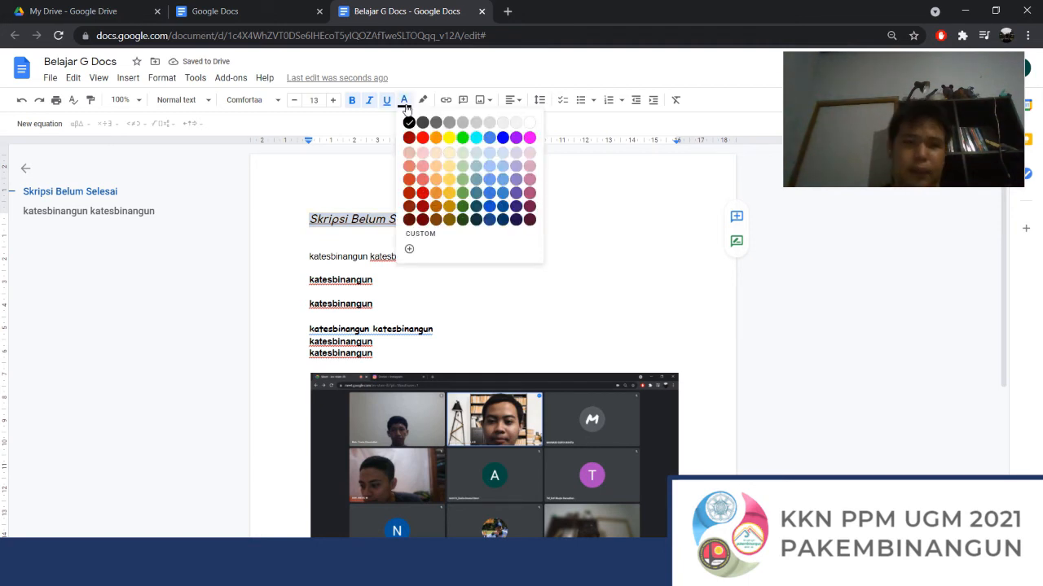
left_click(422, 138)
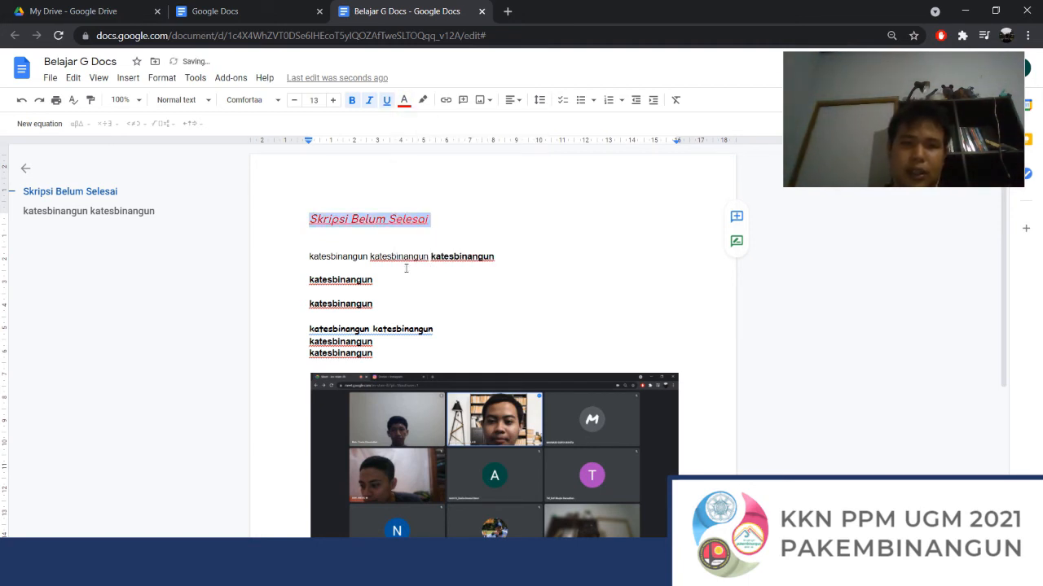
left_click(425, 100)
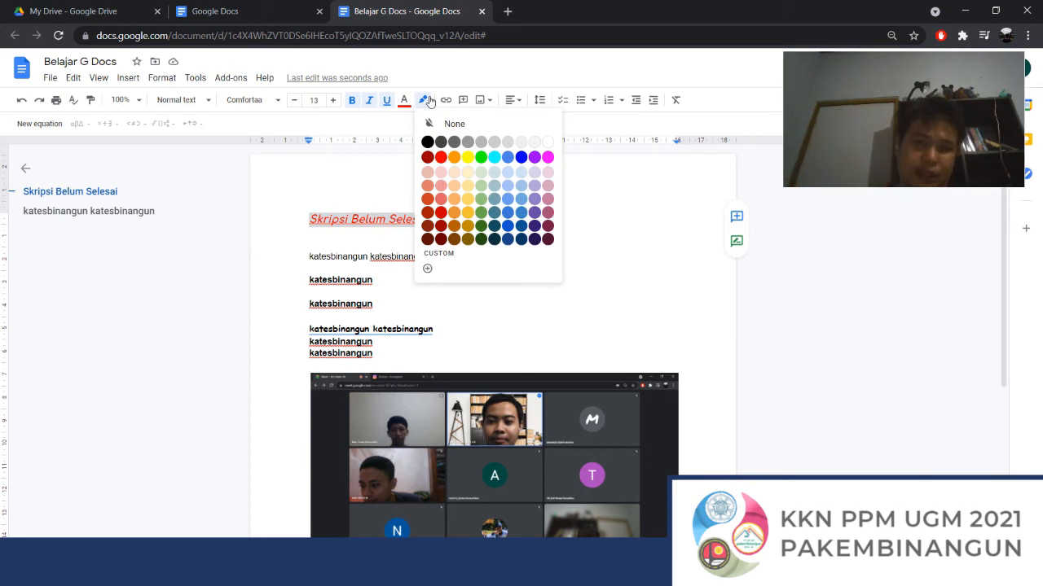
left_click(468, 156)
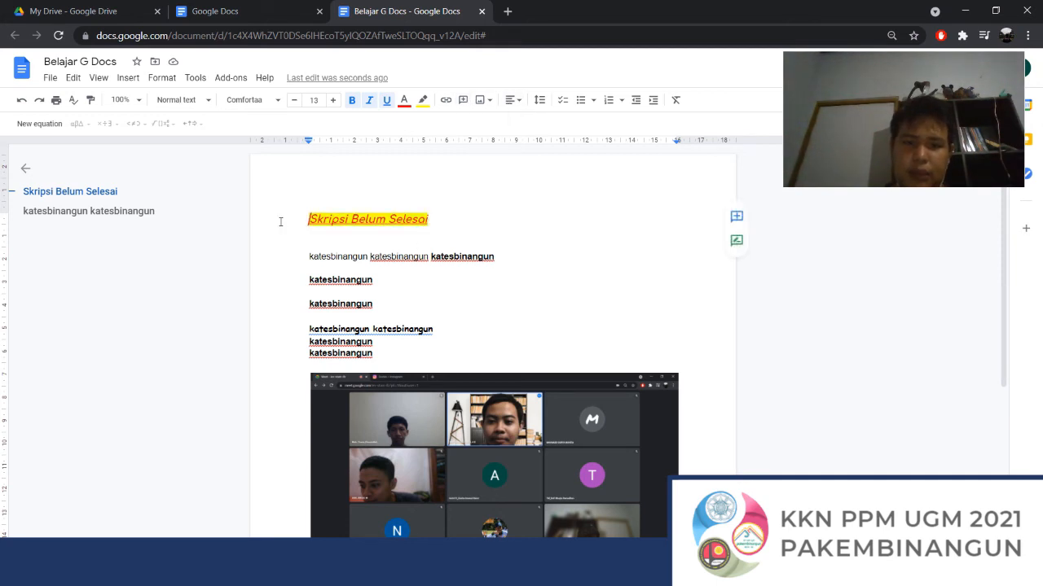
Centre the line "Skripsi Belum Selesai" as a trial and align it to the right margin
left_click_drag(430, 219, 305, 214)
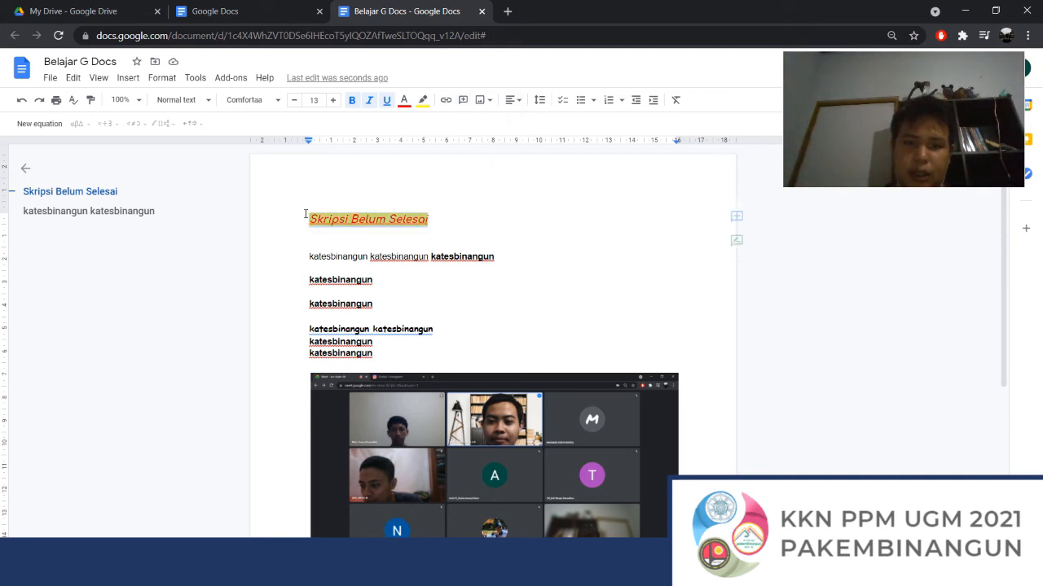
left_click(394, 219)
left_click(512, 100)
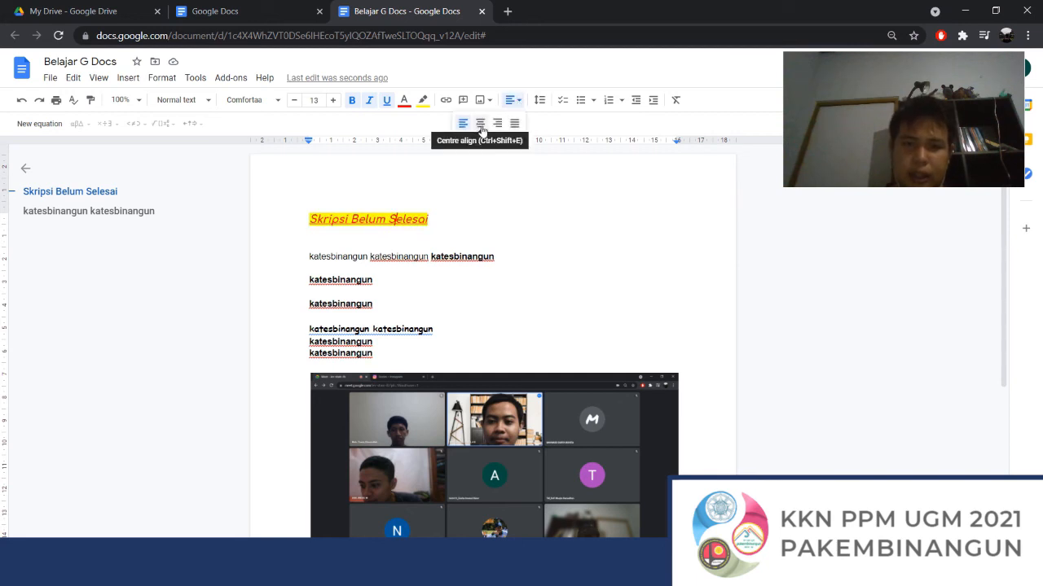
left_click(480, 123)
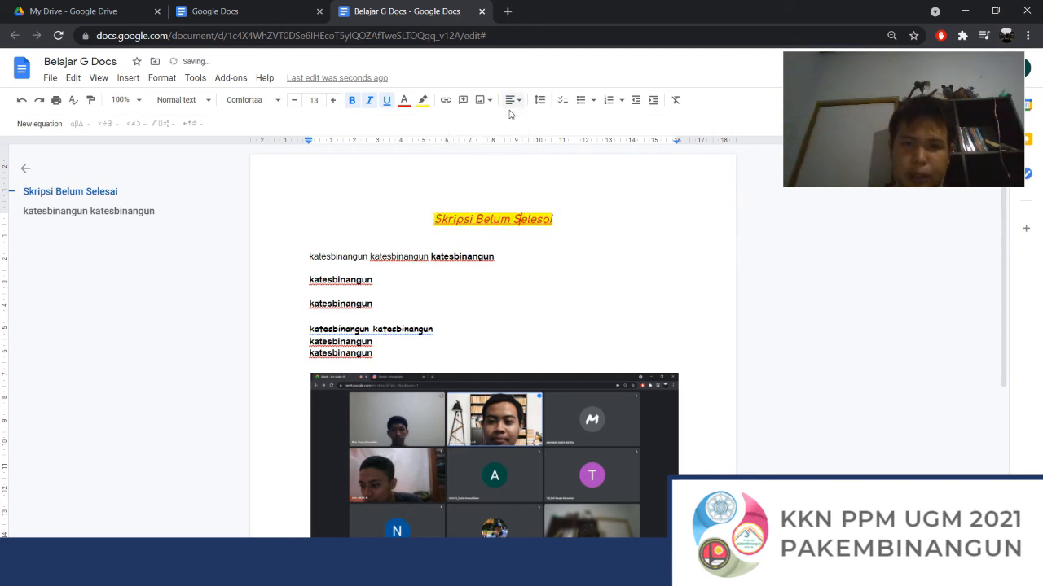
left_click(509, 101)
left_click(497, 124)
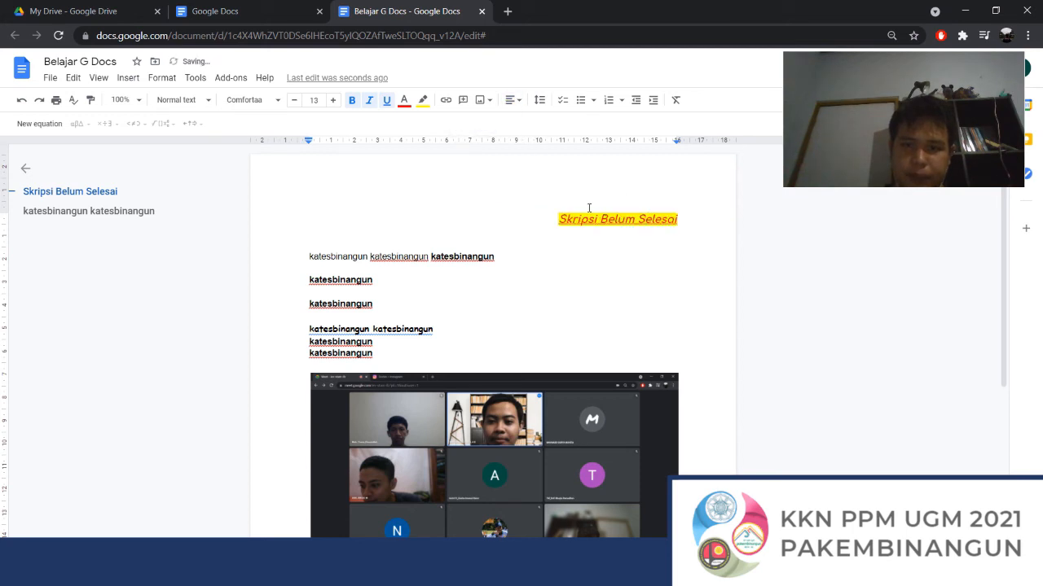
left_click(509, 100)
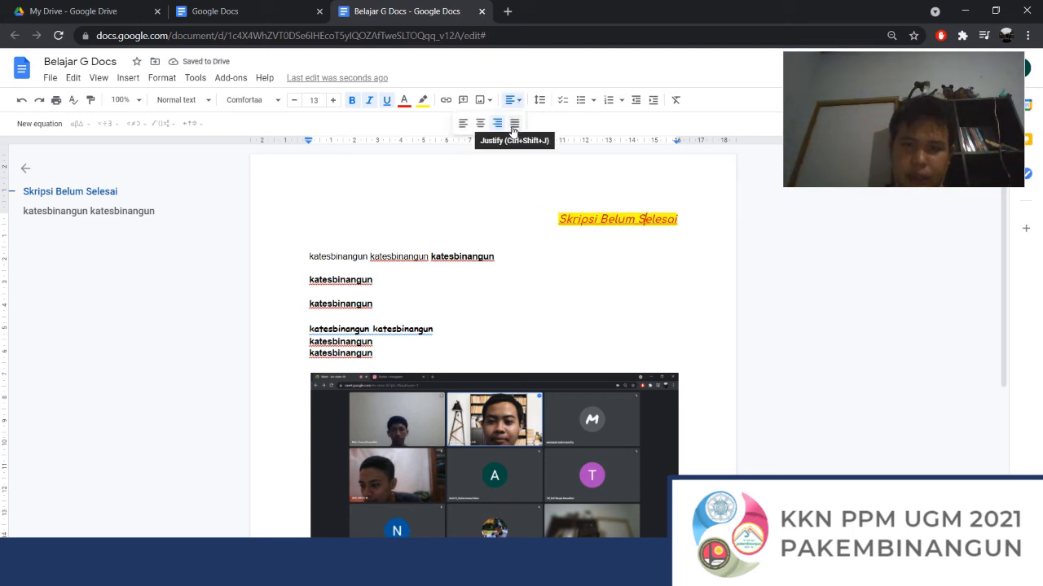
left_click(498, 256)
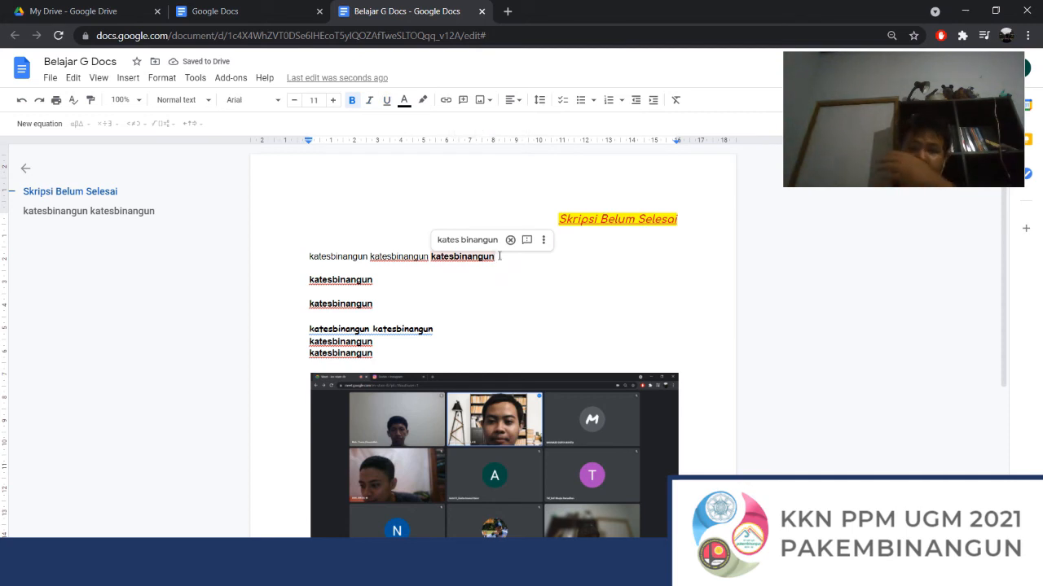
left_click(381, 257)
left_click(494, 256)
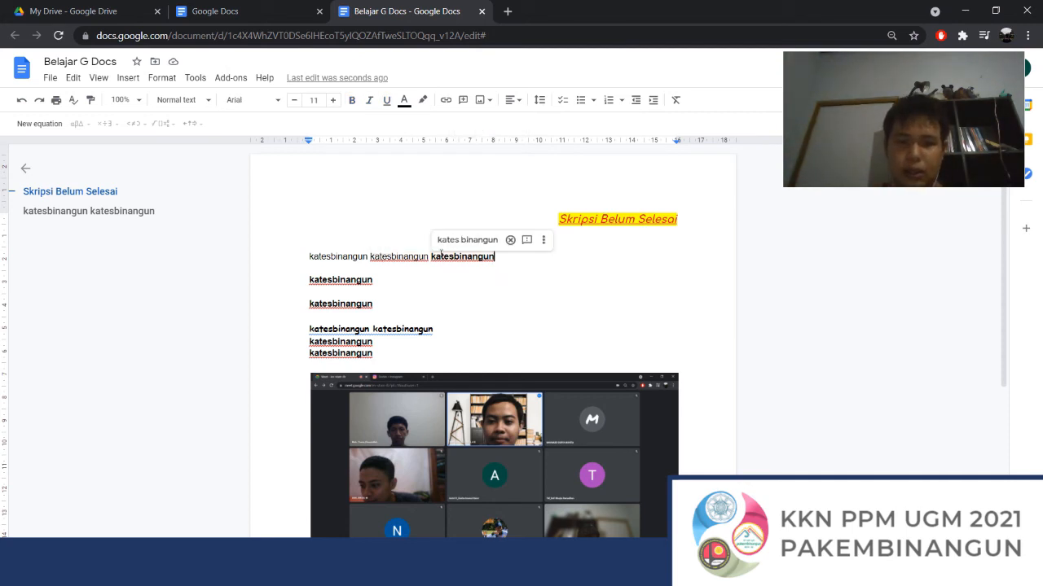
left_click_drag(495, 257, 330, 248)
left_click(529, 269)
left_click(530, 250)
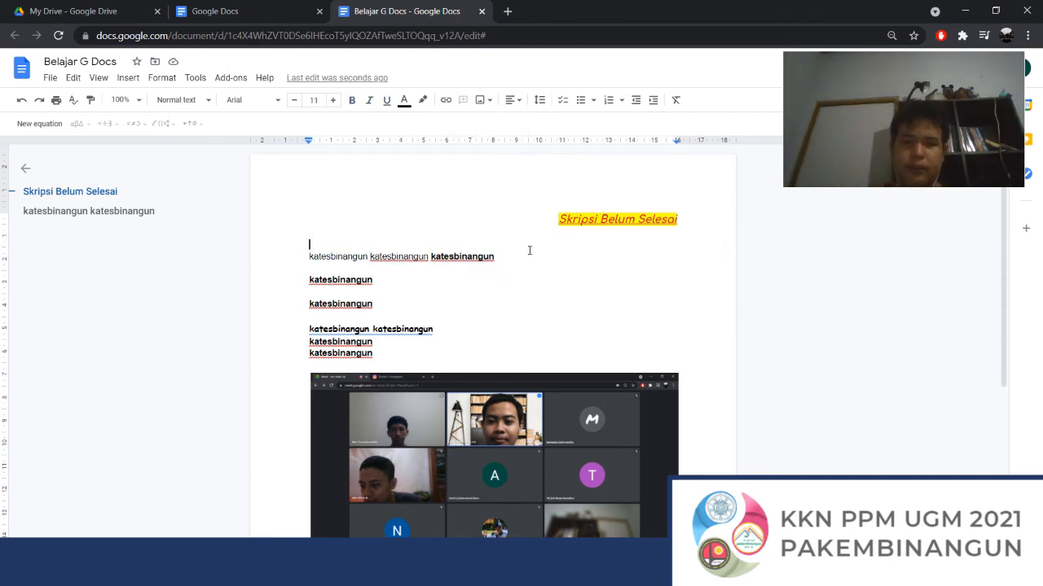
Continue the first "katesbinangun" line with "adalah desa di kecamatan kates kabupaten pelem, daerah istimewa gedhang."
left_click(529, 257)
type("adal")
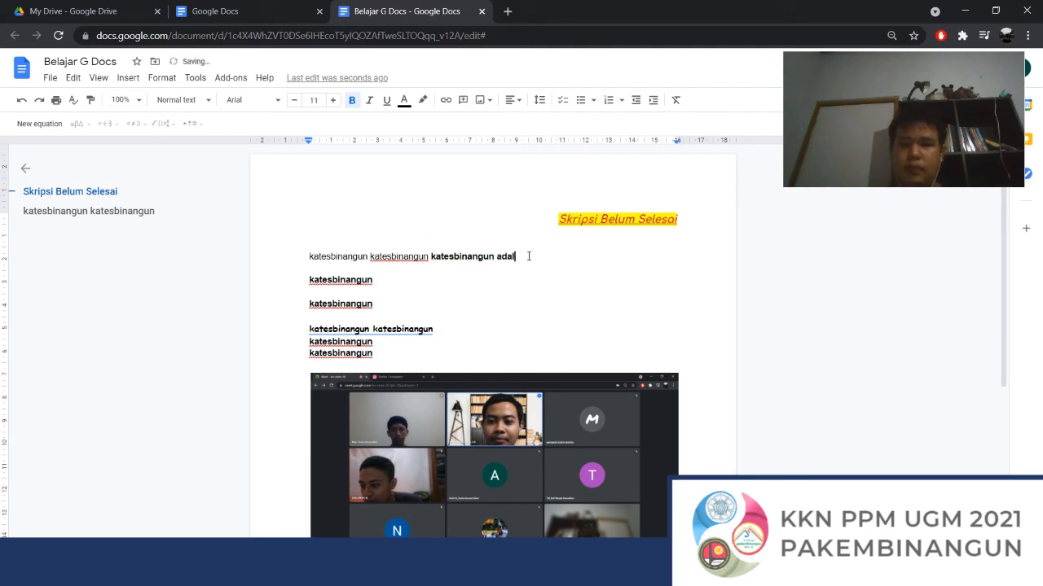
type("ah desa ")
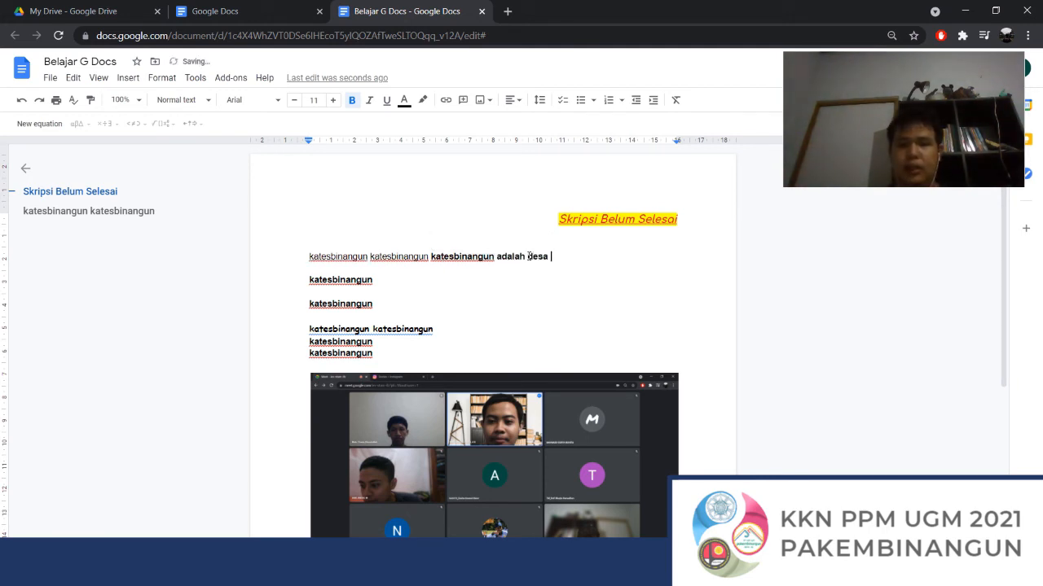
type("di ke")
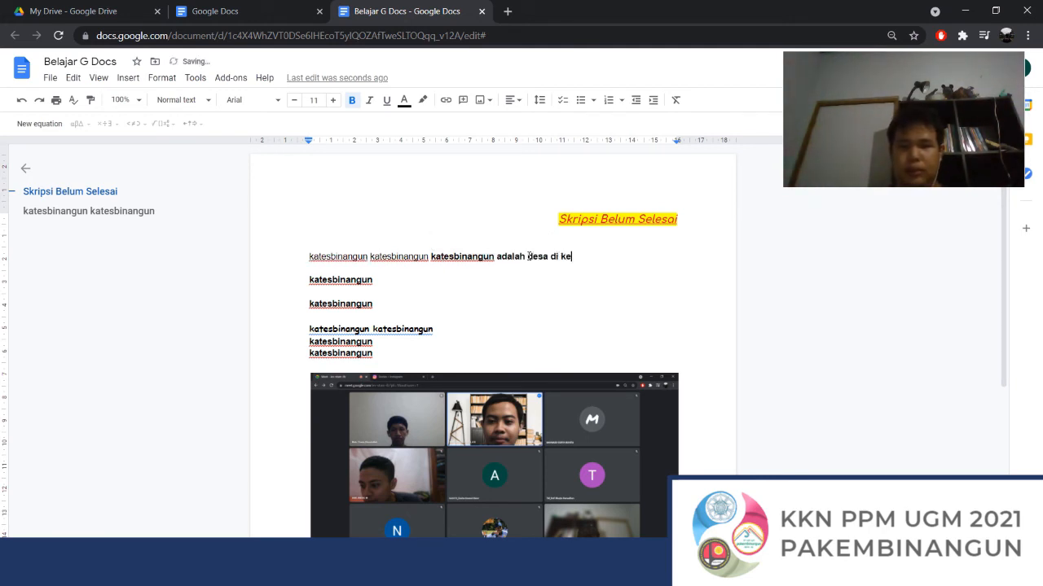
type("camatan kates kabu")
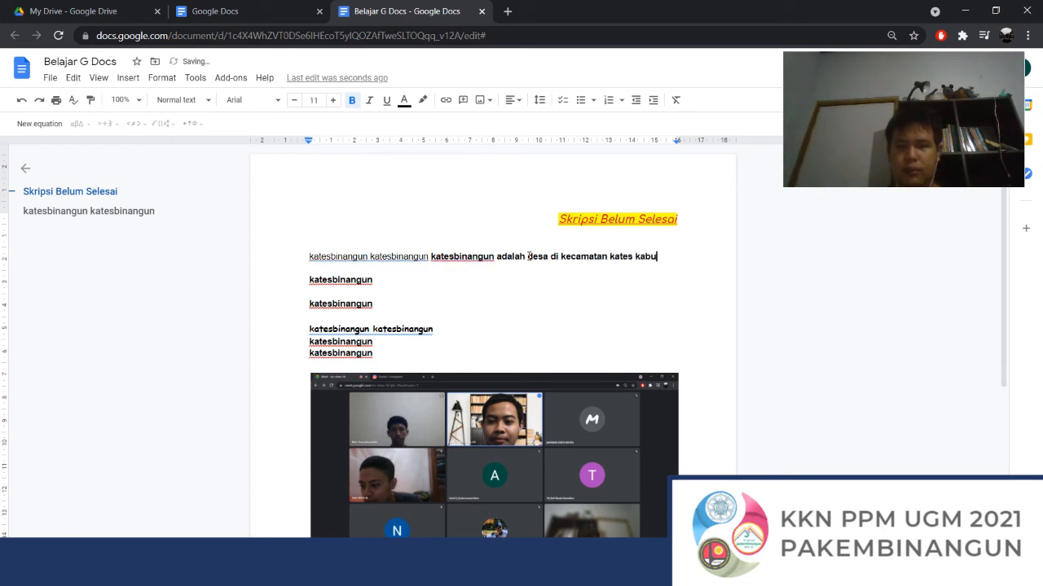
type("paten pek")
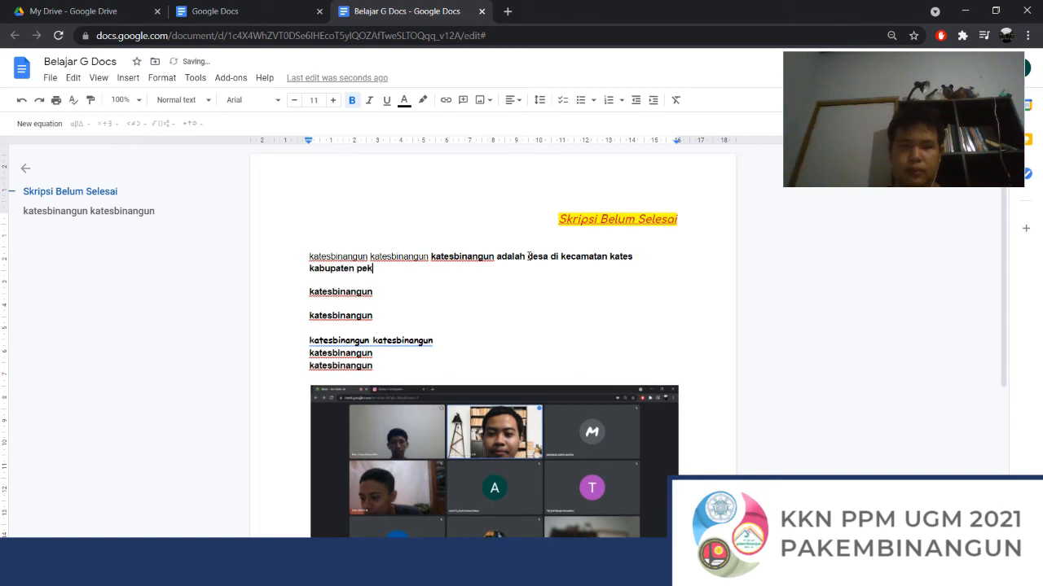
key("BackSpace")
type("lem.")
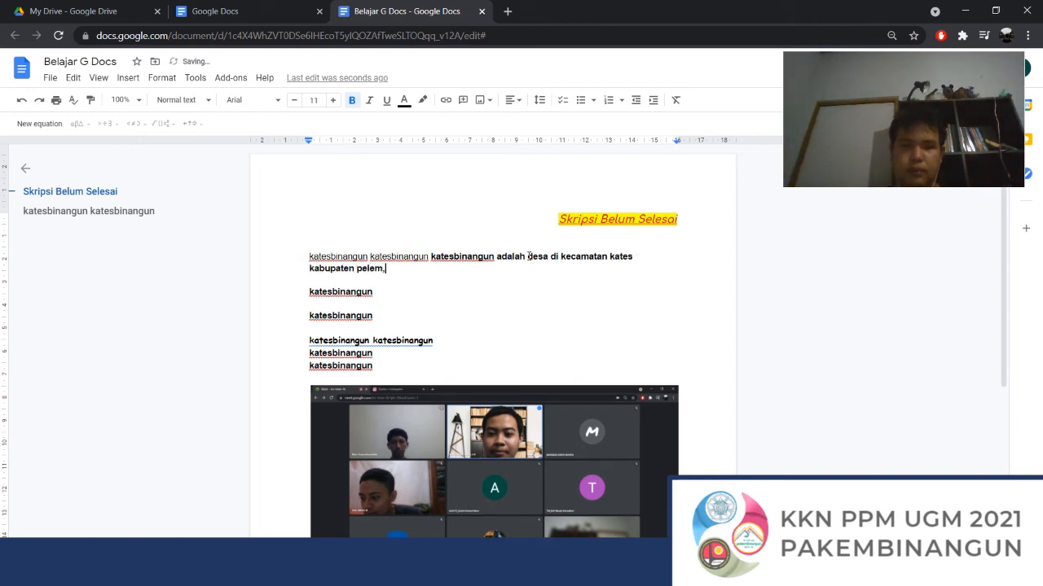
type(" daerah")
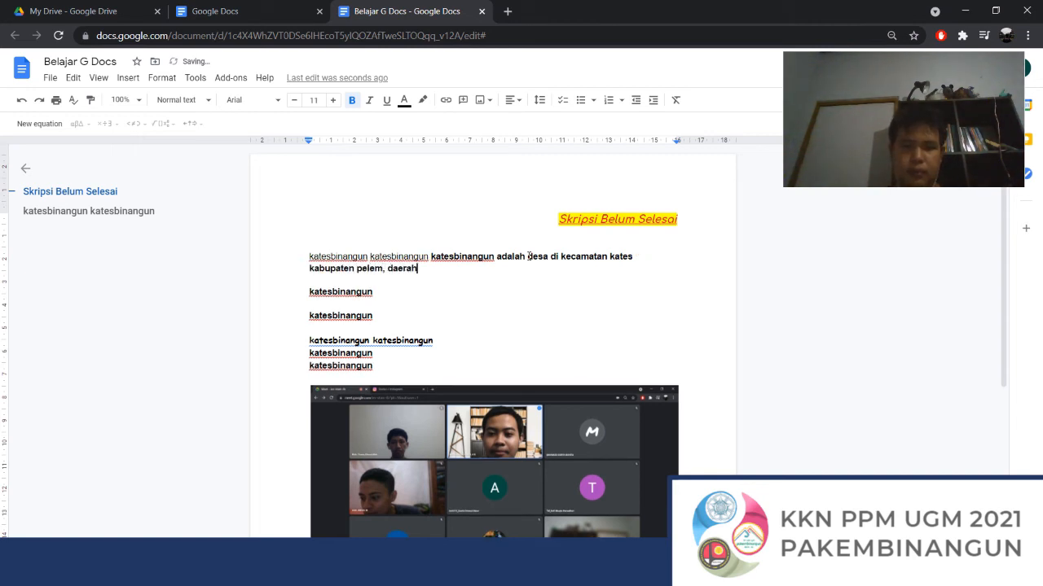
type(" istimewa")
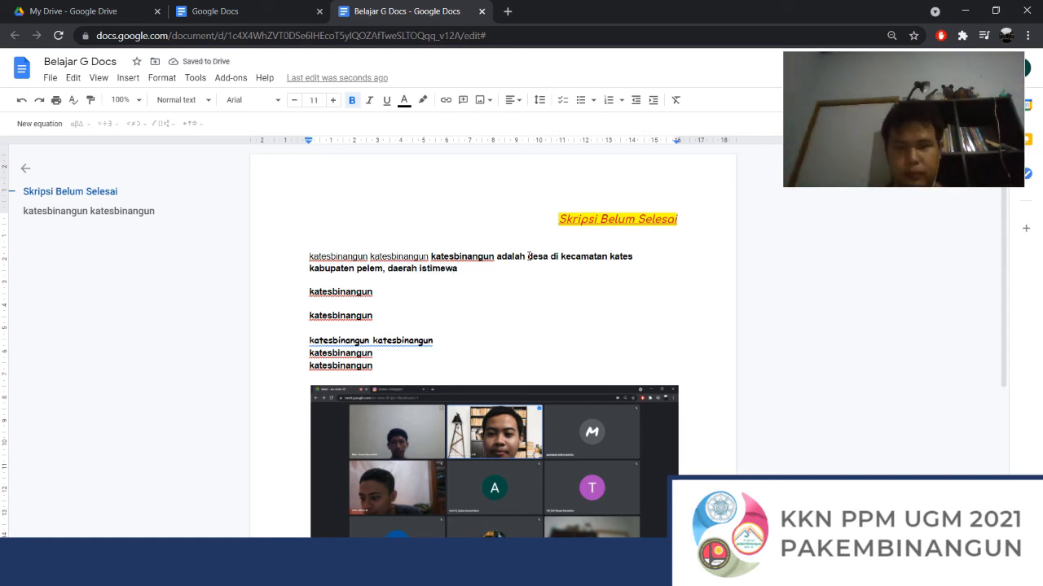
type(" g")
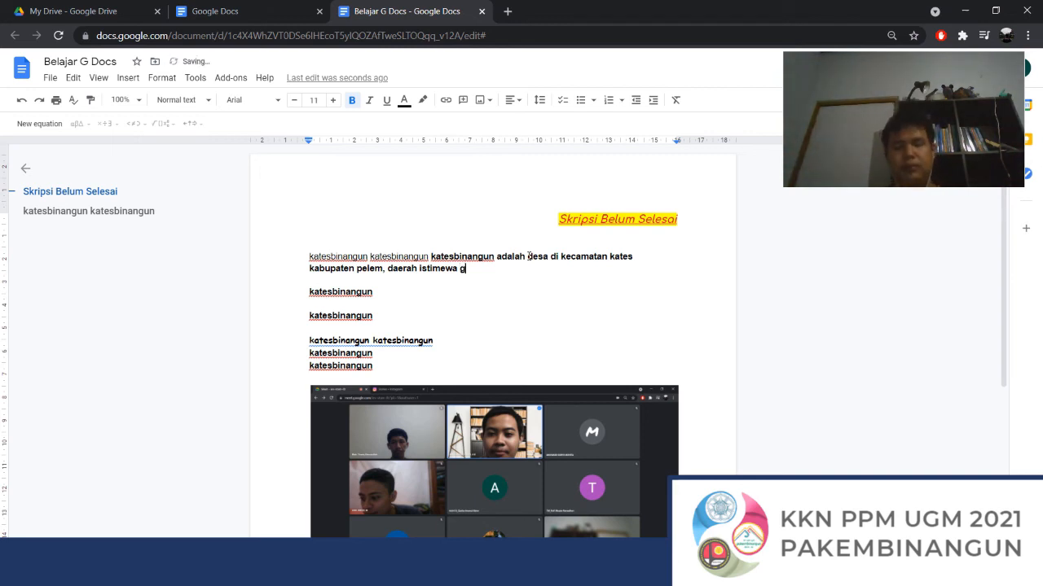
key("BackSpace")
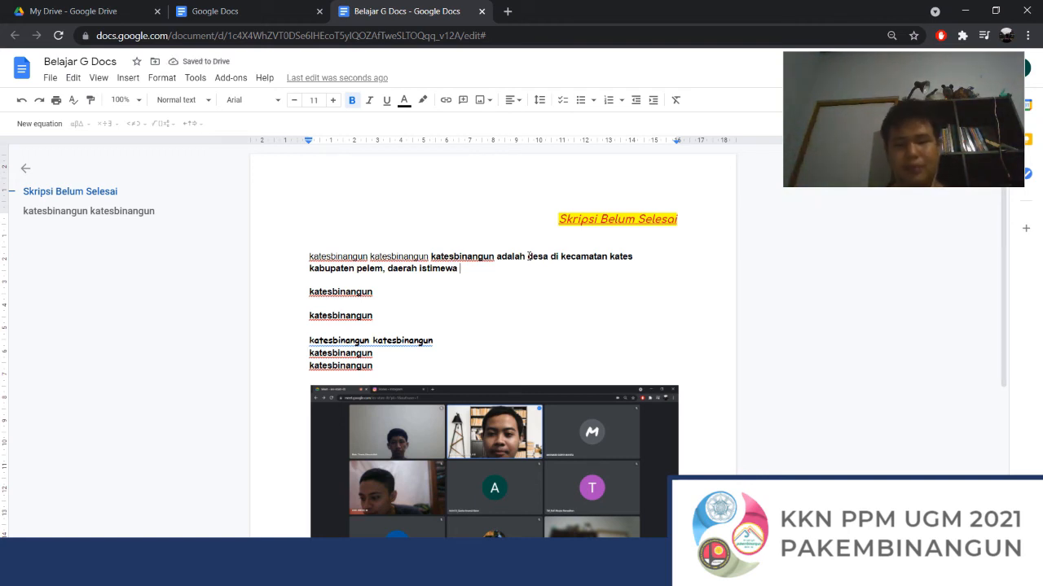
type("gedhang")
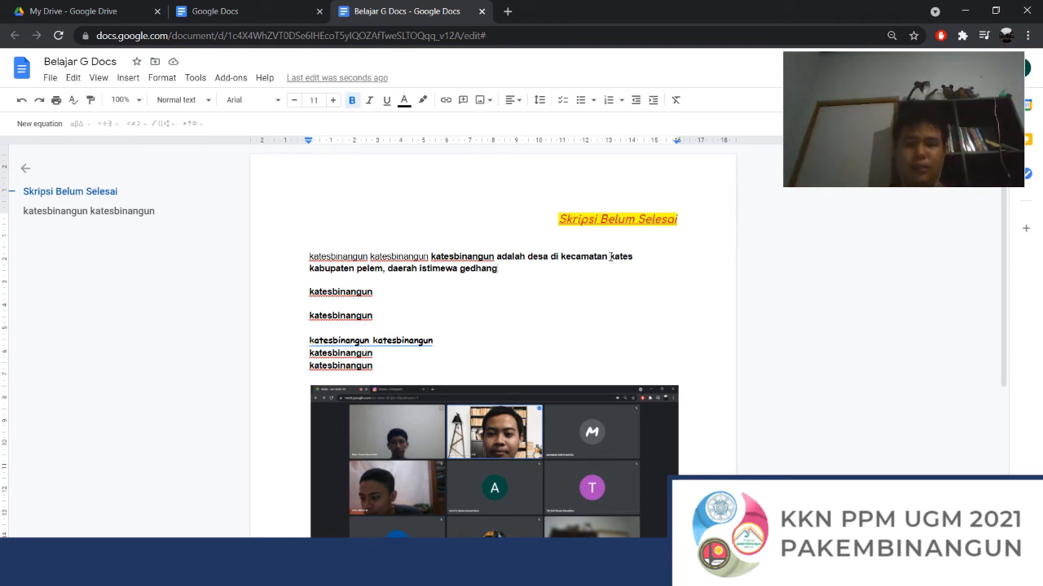
type(".")
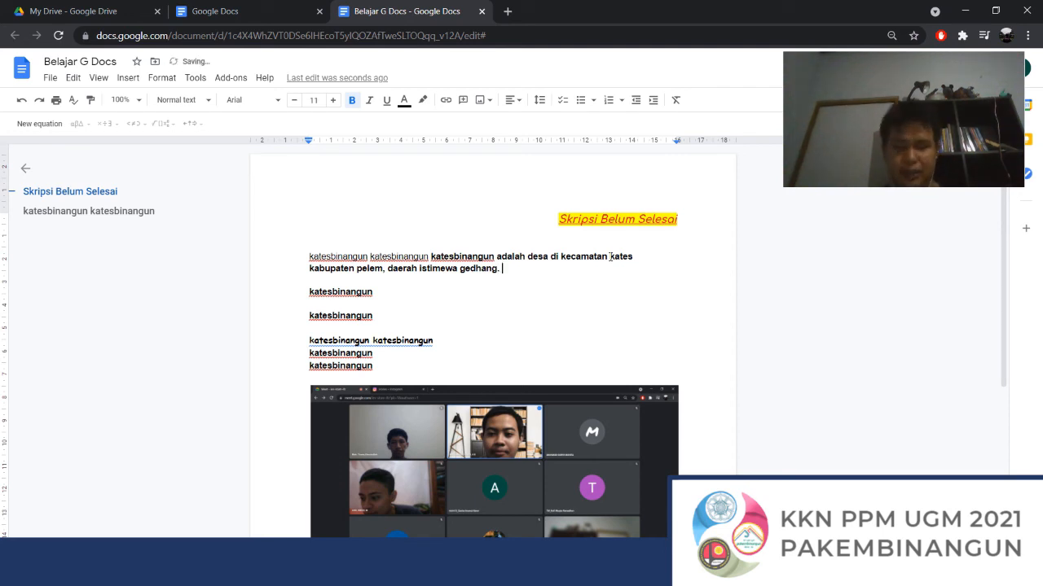
Add the sentence "Adalah desa fiktif yang tidak ada di dunia nyata dan hanya ada di alam mimpi kita semua" to the paragraph
type(" adalah")
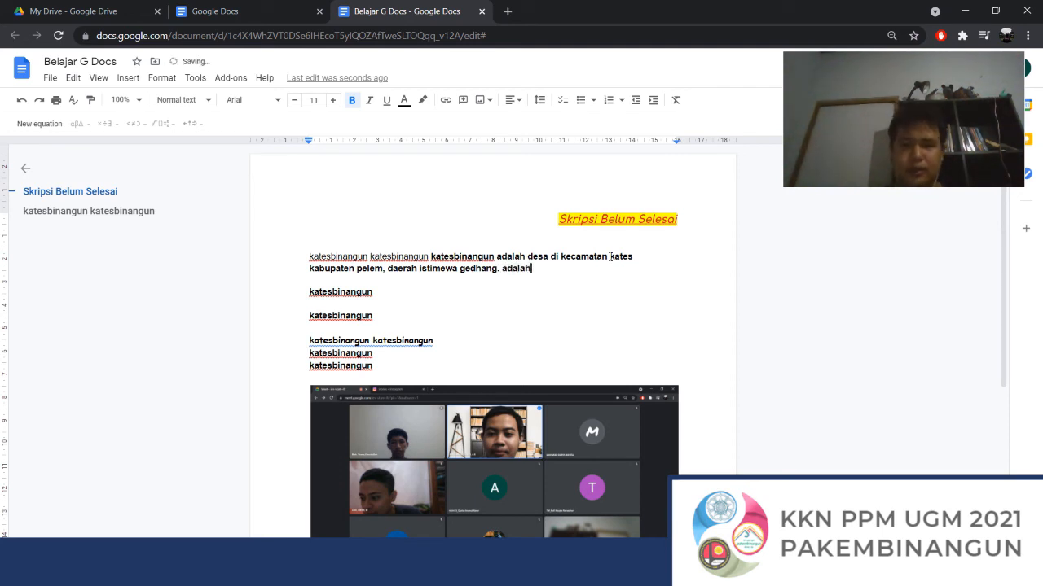
type(" desa fikt")
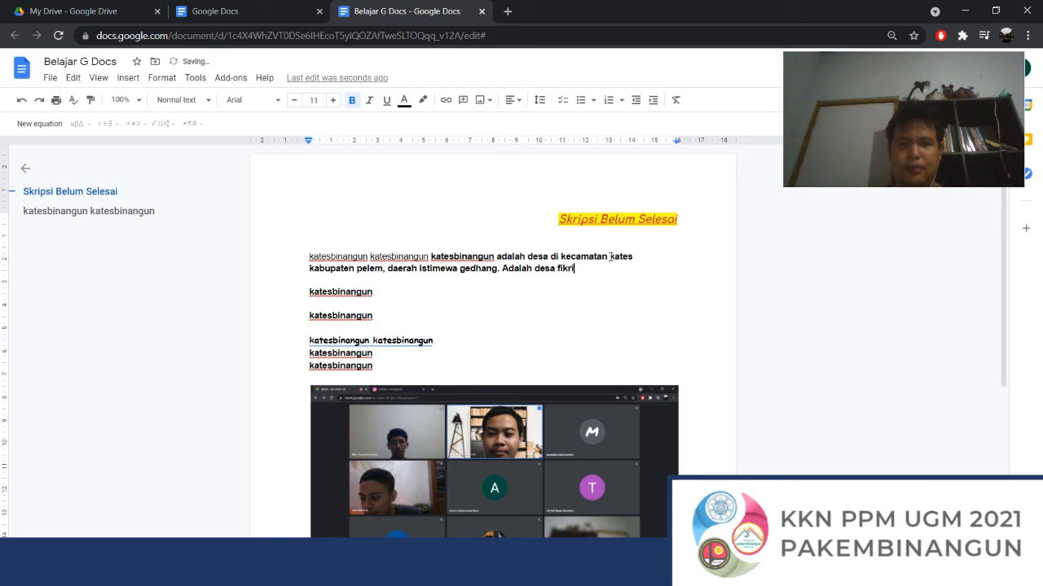
type("if yang ")
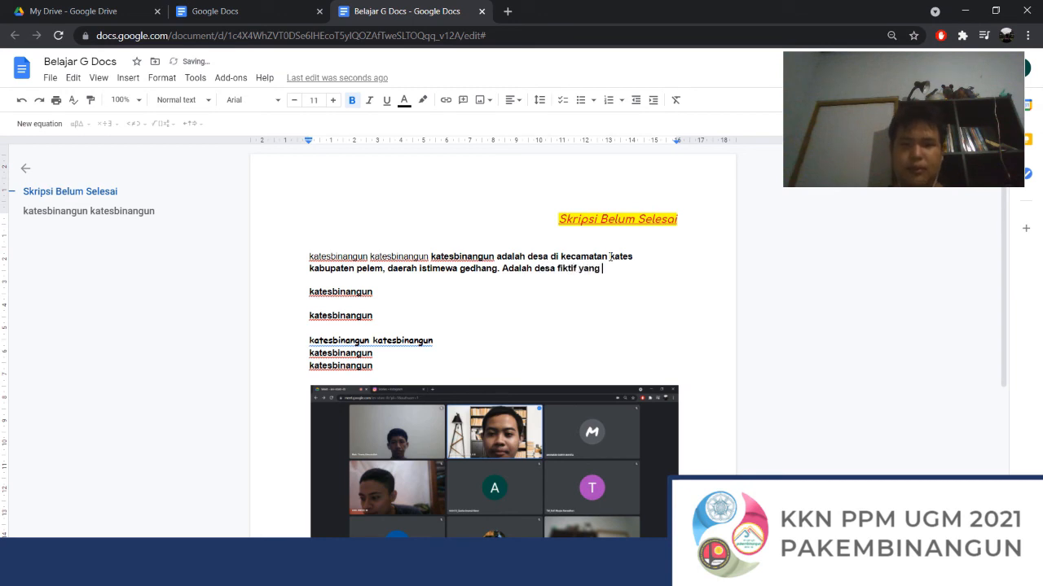
type("tidak ada di")
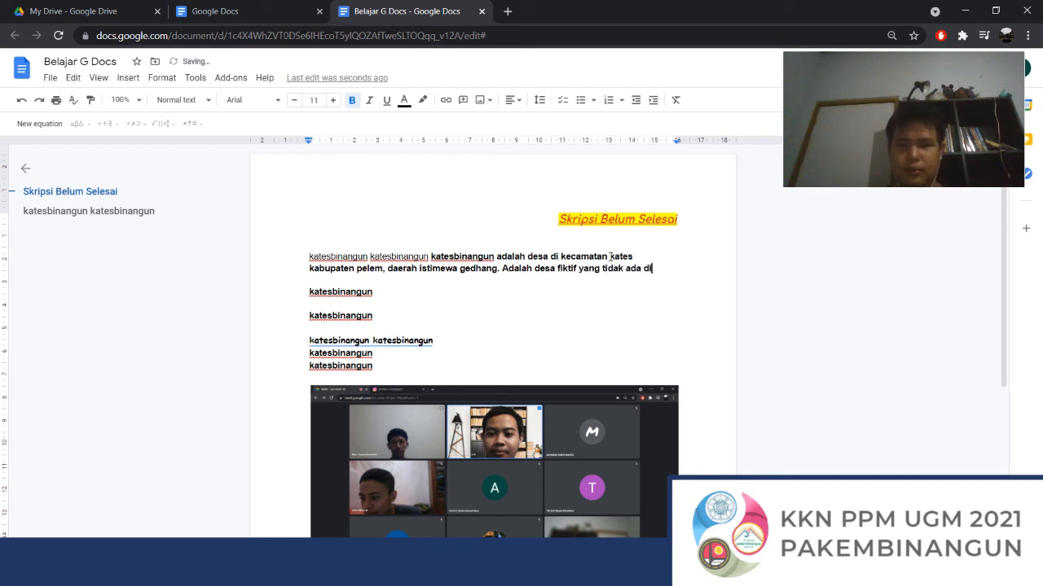
type(" dunia nya")
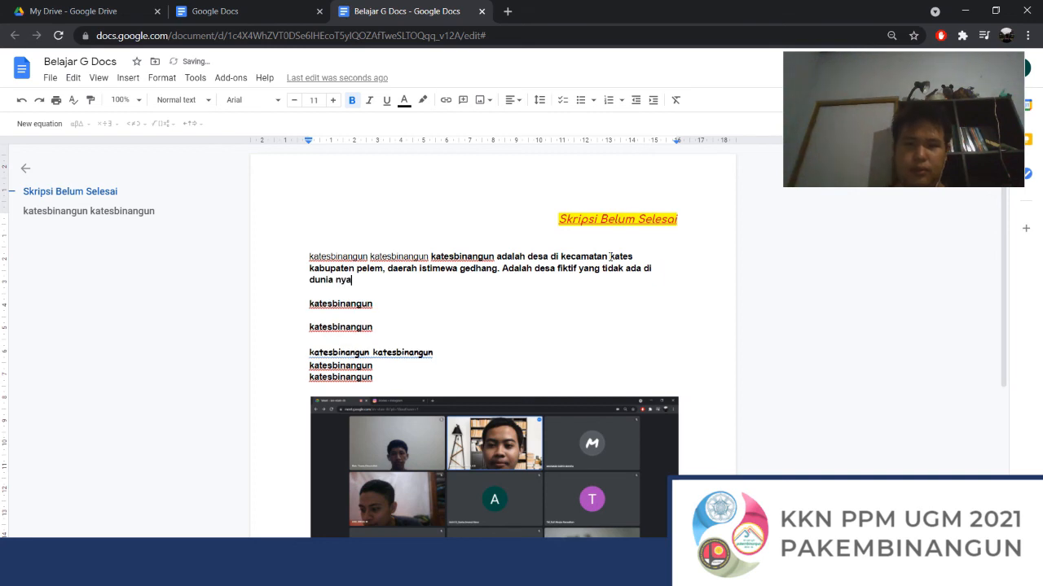
type("ta dan hanya ad")
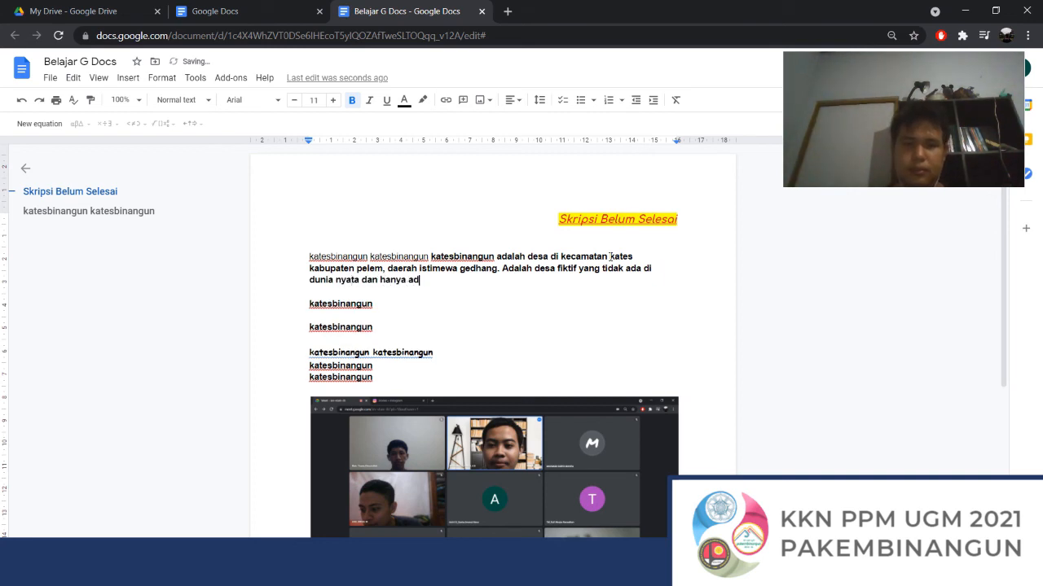
type("a di alam mimpi")
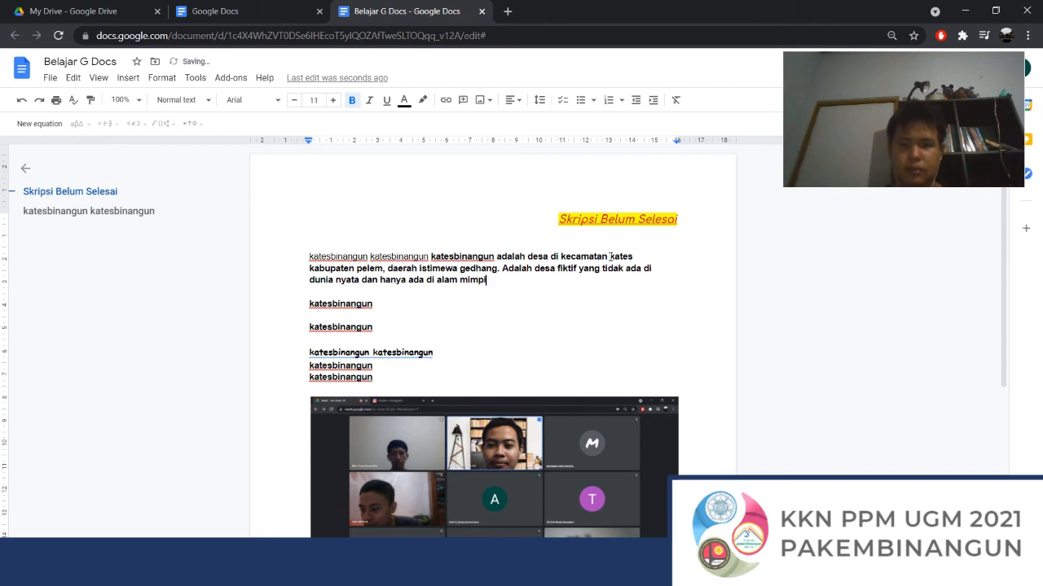
type(" kita semua")
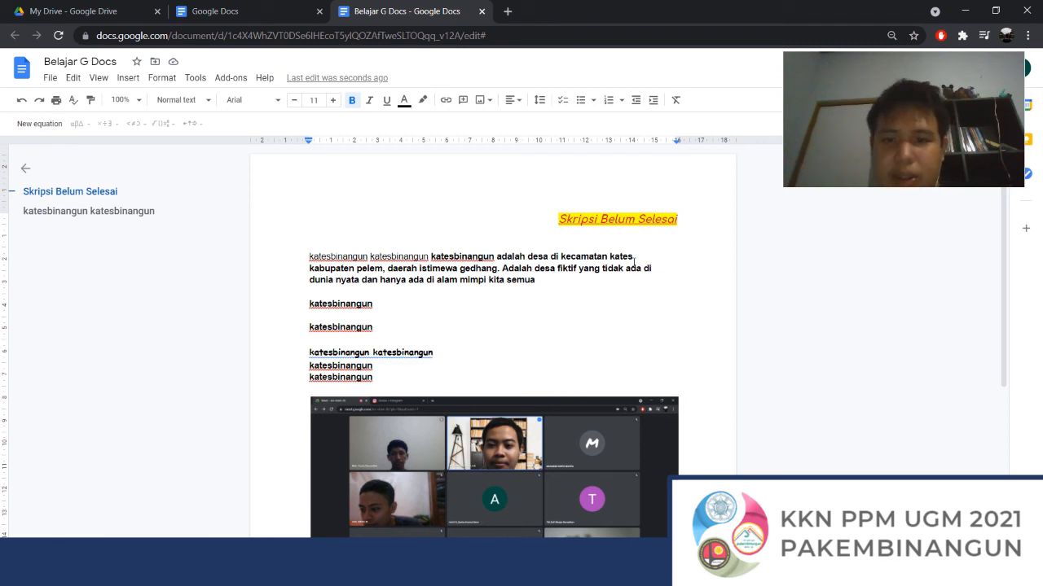
Justify the first body paragraph under the "Skripsi Belum Selesai" heading
left_click(513, 100)
left_click(514, 123)
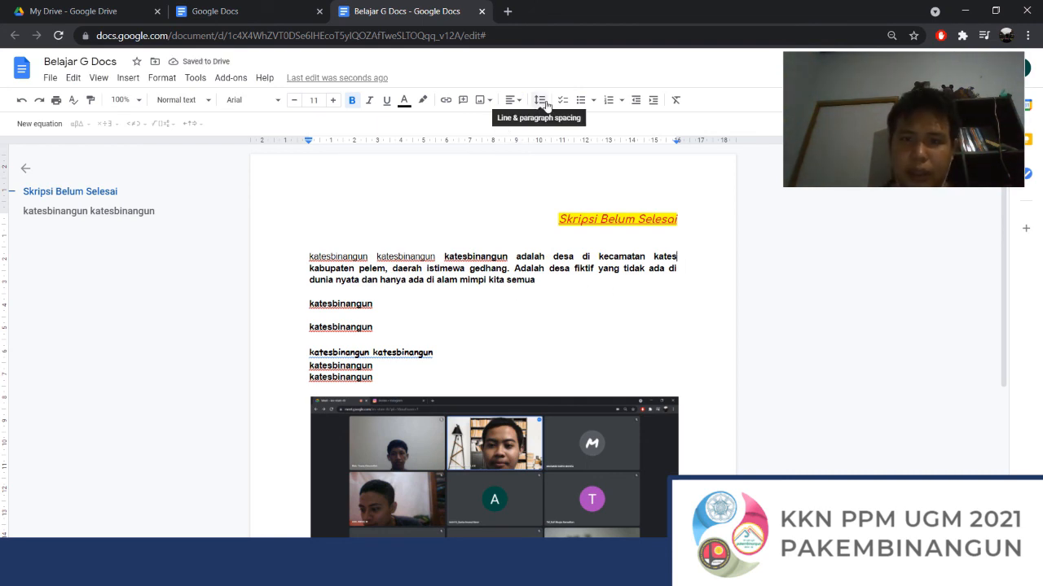
left_click(542, 233)
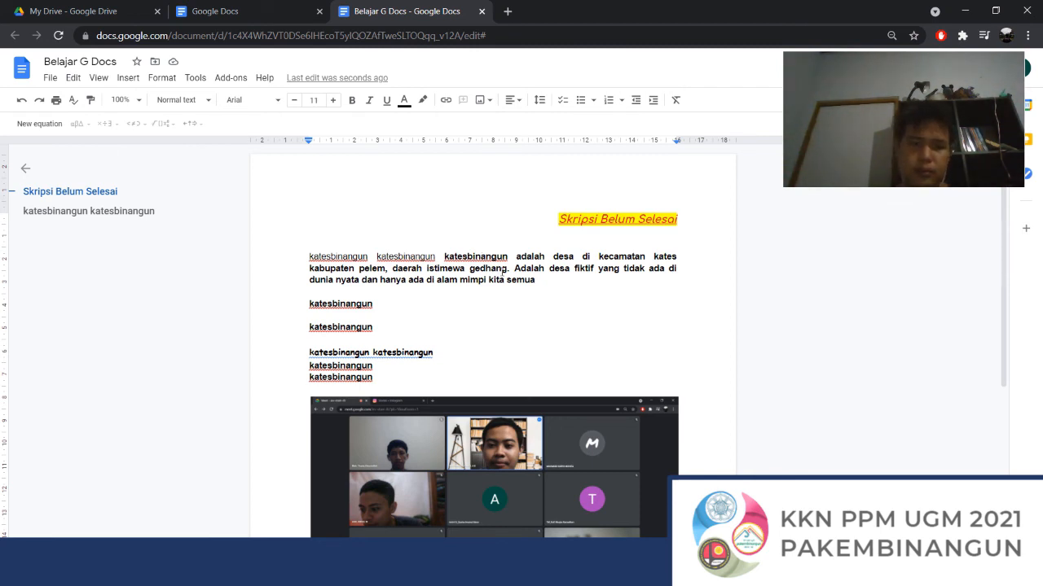
Select the entire document and set its line spacing to 1.15
key("ctrl+a")
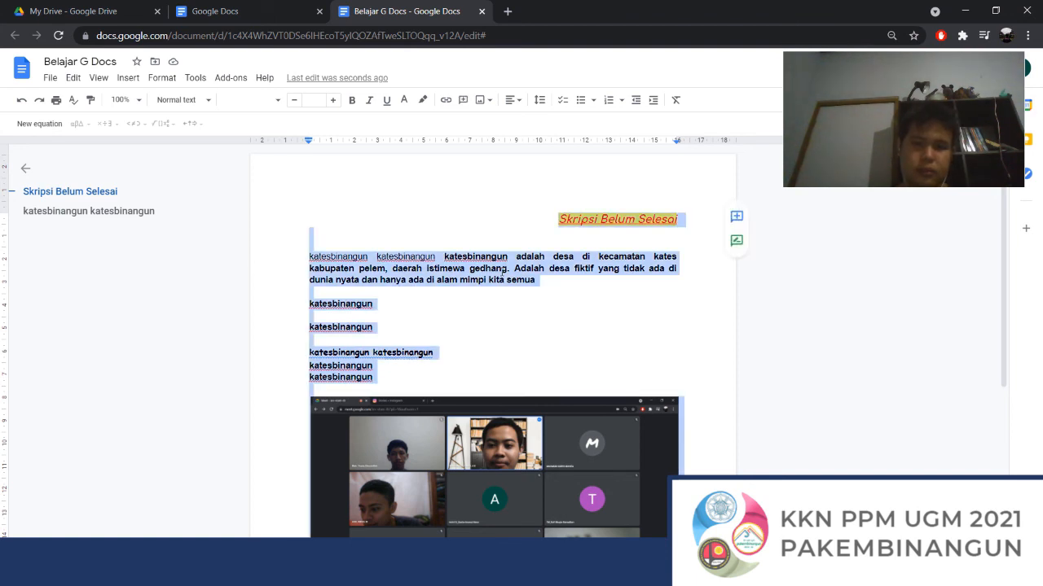
left_click(502, 300)
left_click(500, 224)
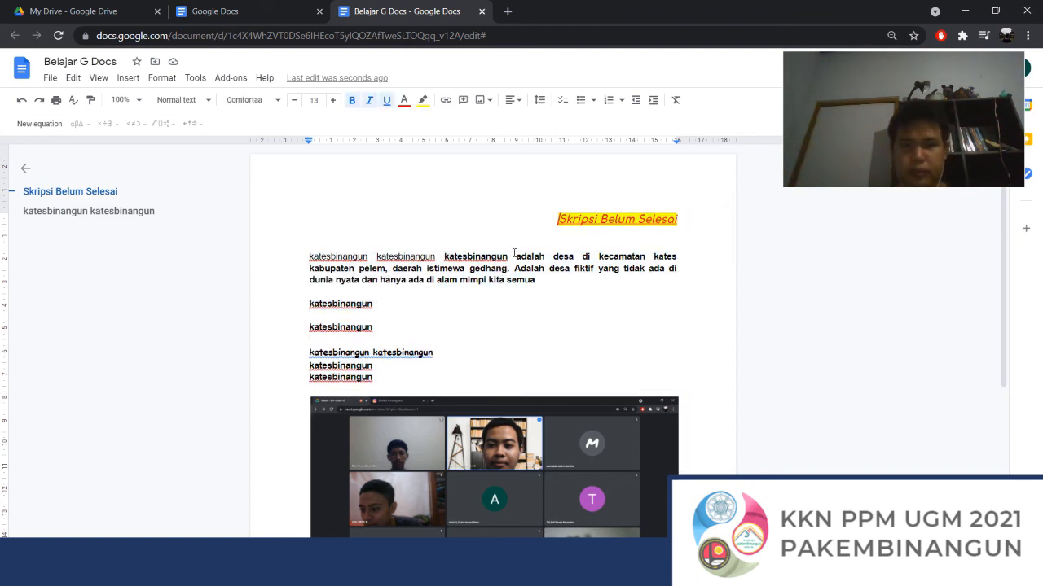
left_click(73, 77)
left_click(96, 248)
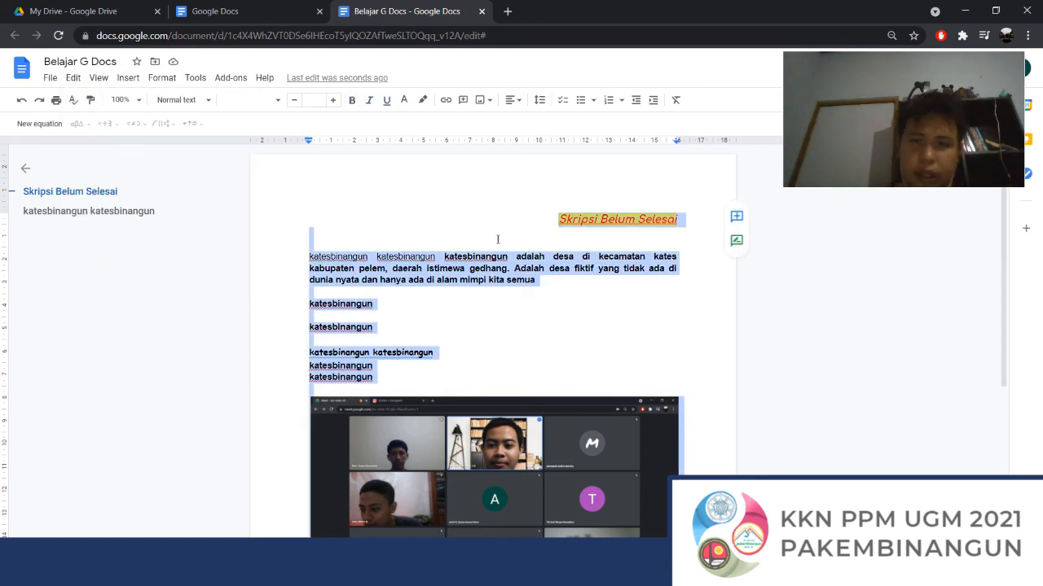
left_click(535, 99)
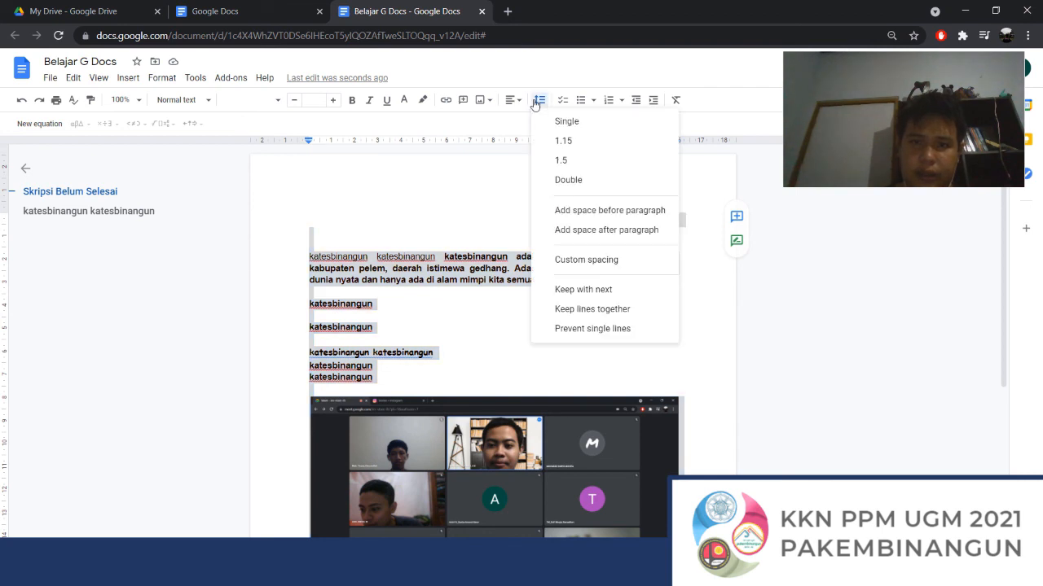
left_click(560, 135)
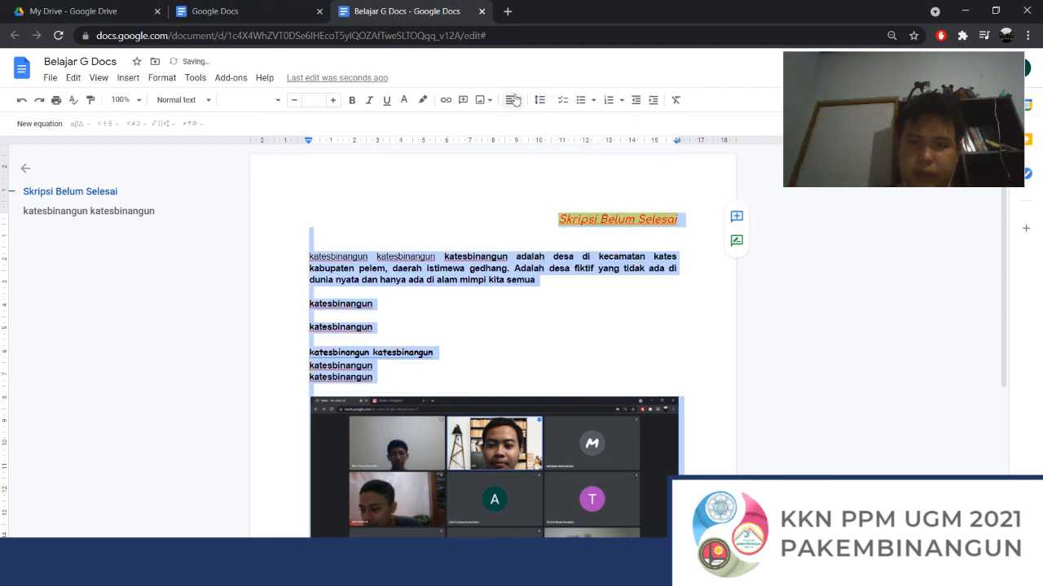
Widen the line spacing of the whole document to 1.5
left_click(540, 100)
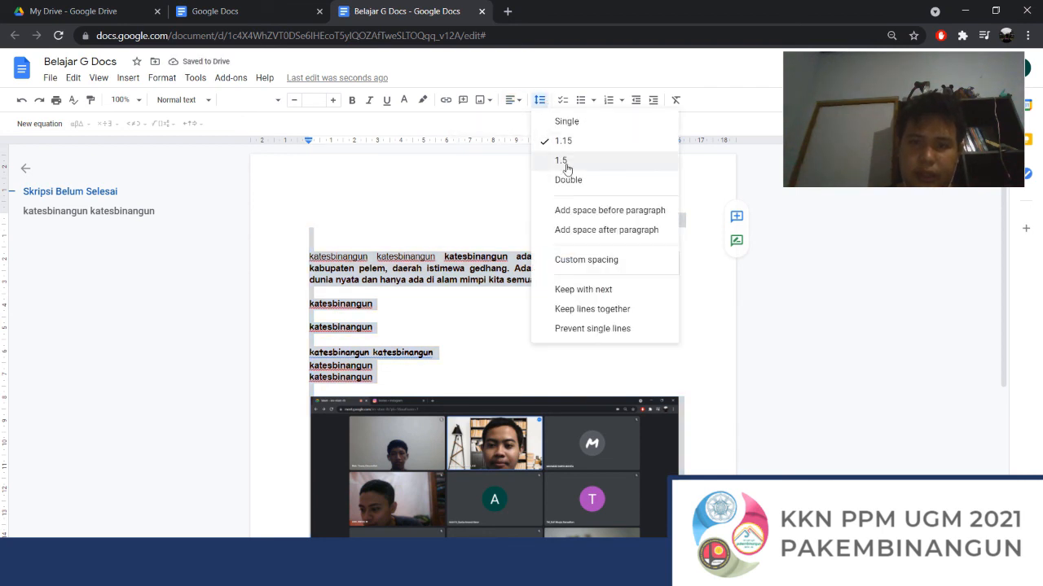
left_click(560, 159)
left_click(559, 175)
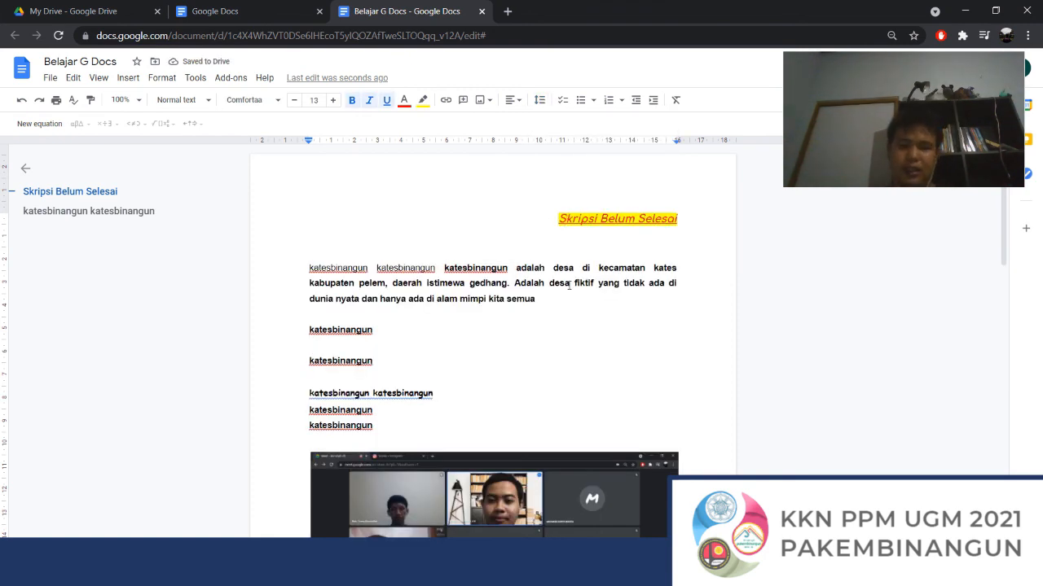
Try double line spacing on the whole document and set it to single spacing
key("ctrl+a")
left_click(539, 99)
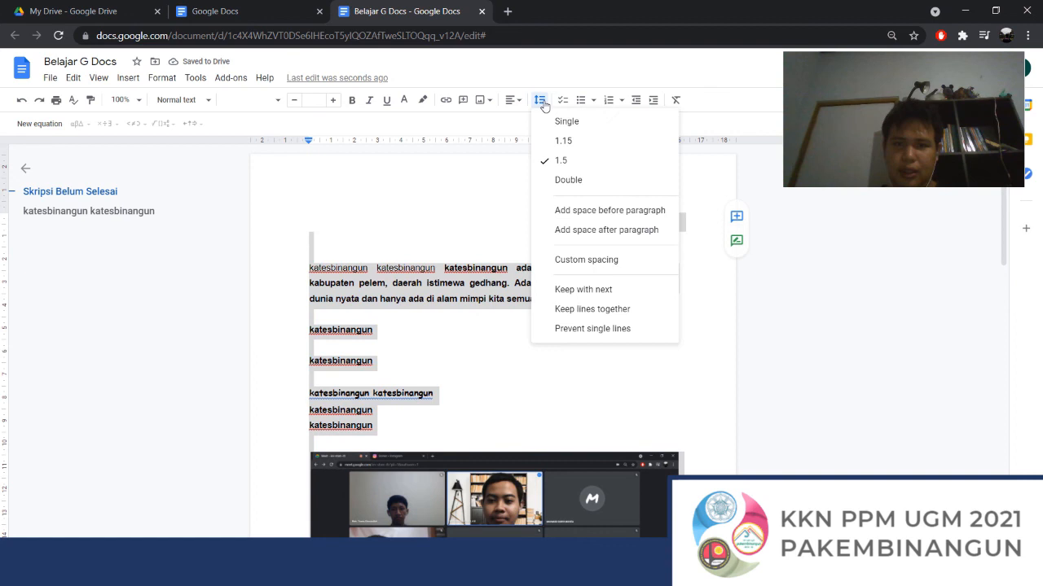
left_click(567, 180)
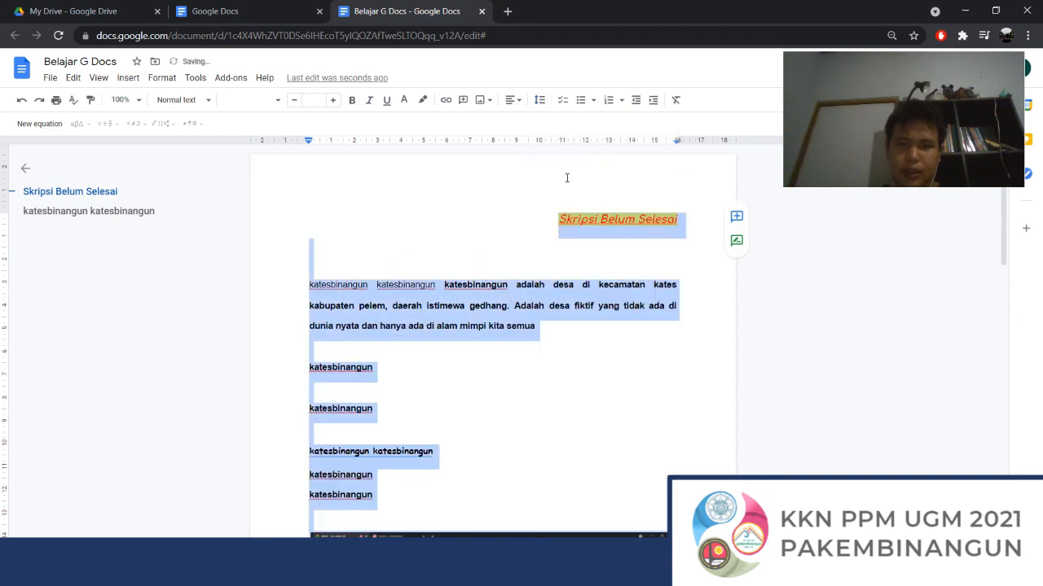
left_click(539, 100)
left_click(556, 122)
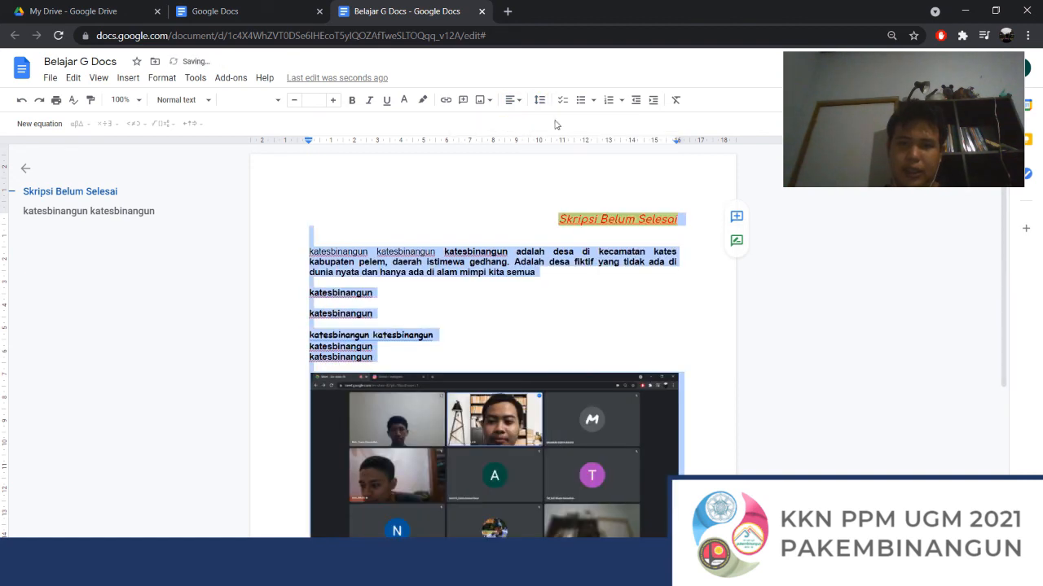
left_click(556, 290)
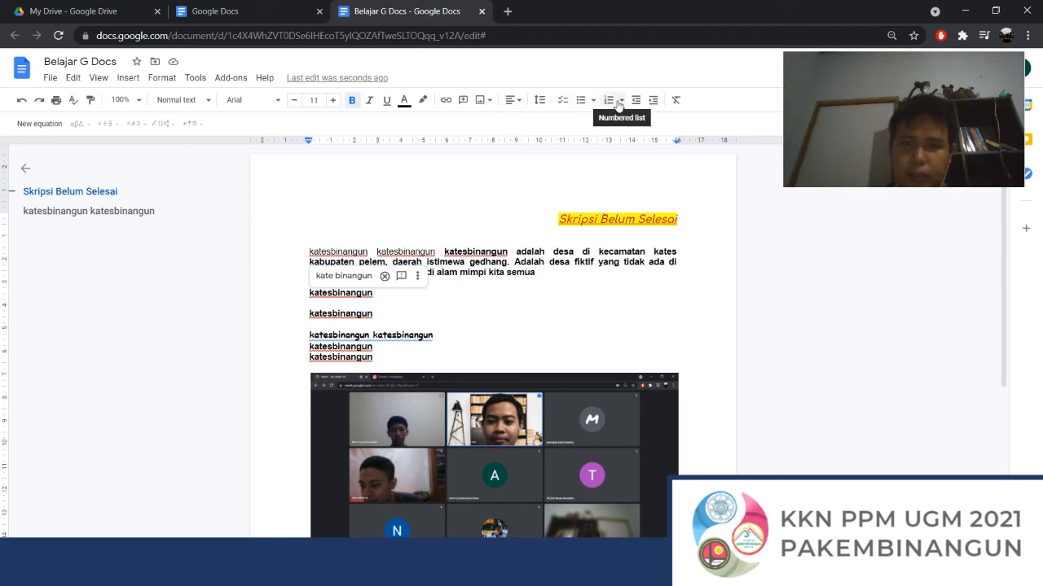
left_click(407, 335)
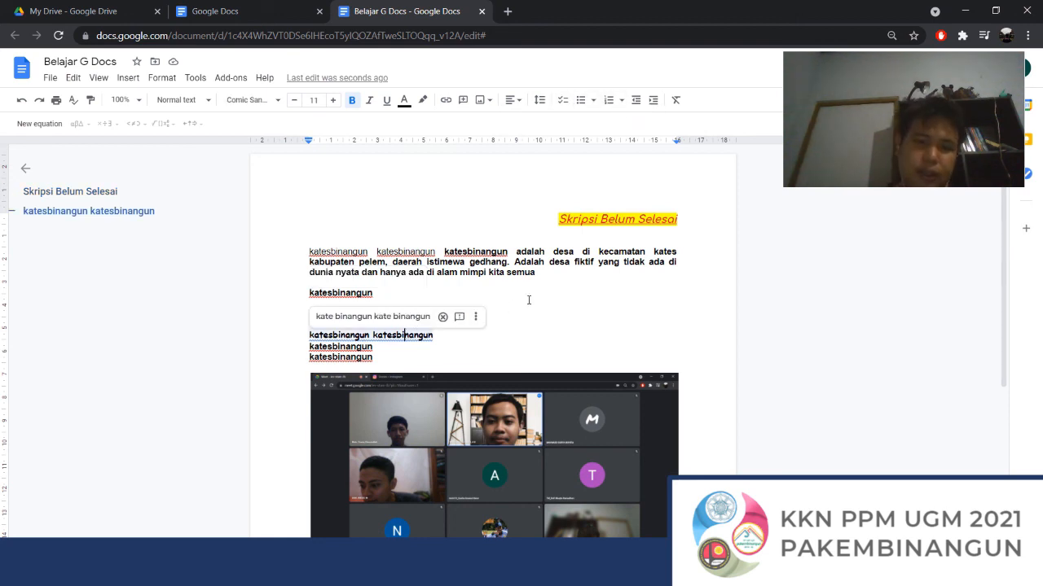
Add the line "Daftar belanja" below the table and start a new line under it
scroll(537, 305, "down", 3)
left_click(364, 396)
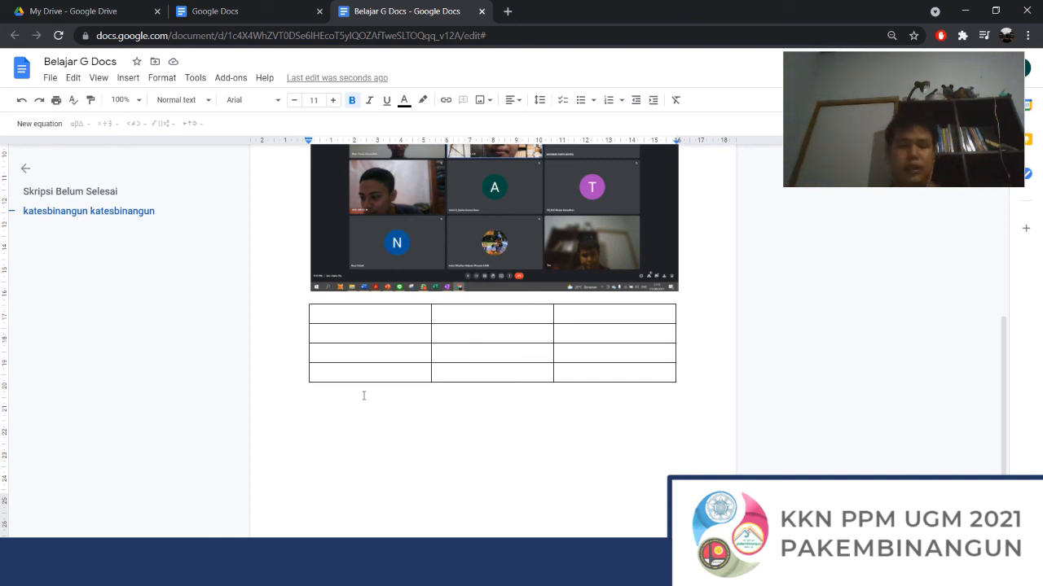
type("daftar belanja")
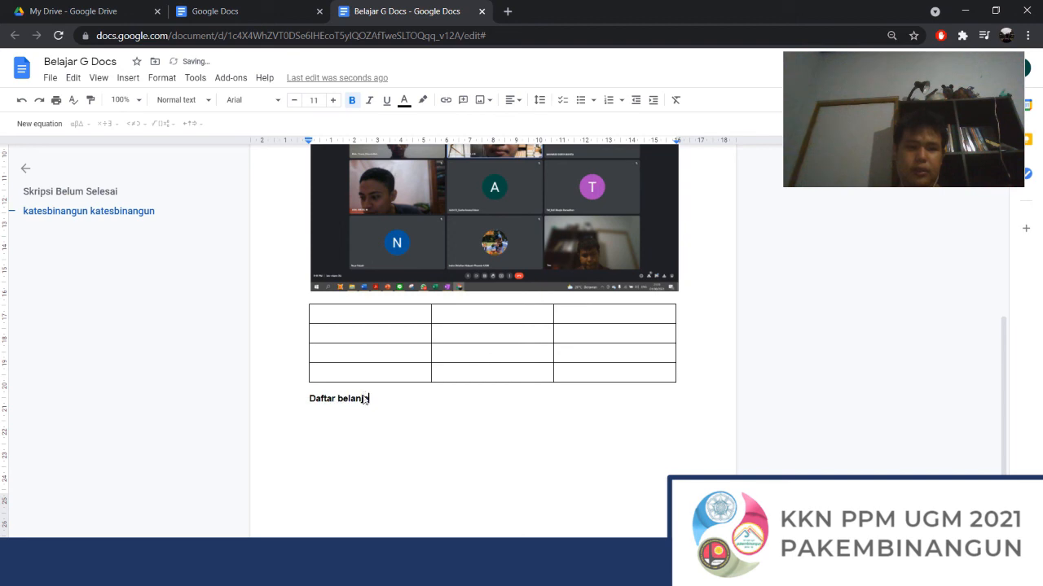
key("Return")
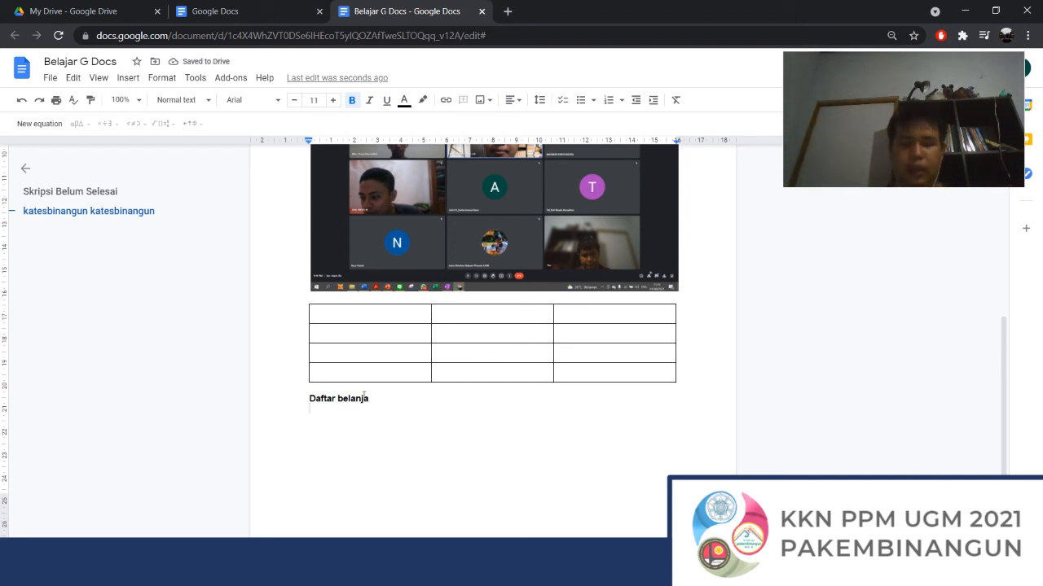
Enter the items "Pulpen", "Kertas" and "dll" on separate lines under "Daftar belanja"
type("t")
key("BackSpace")
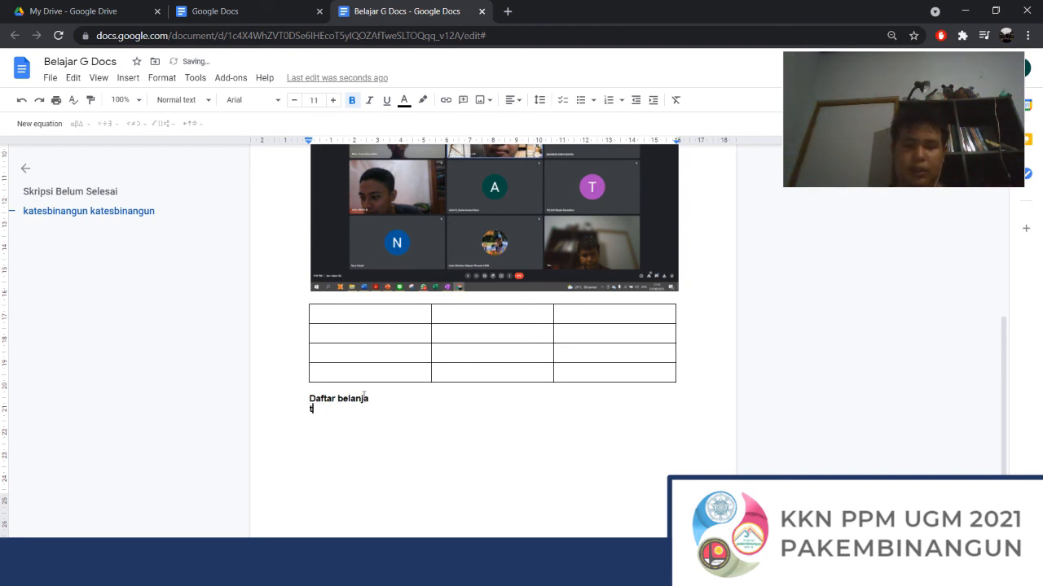
type("ulpen")
key("Return")
type("kertas")
key("Return")
type("dil")
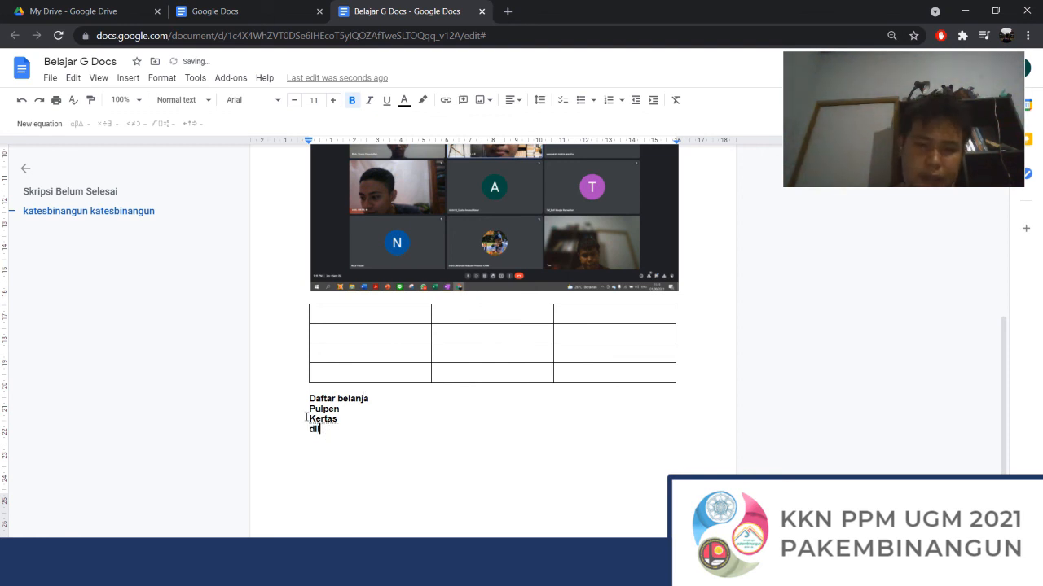
Turn the Pulpen, Kertas and dll lines into a checklist and leave only Kertas and dll ticked off
left_click_drag(329, 428, 310, 409)
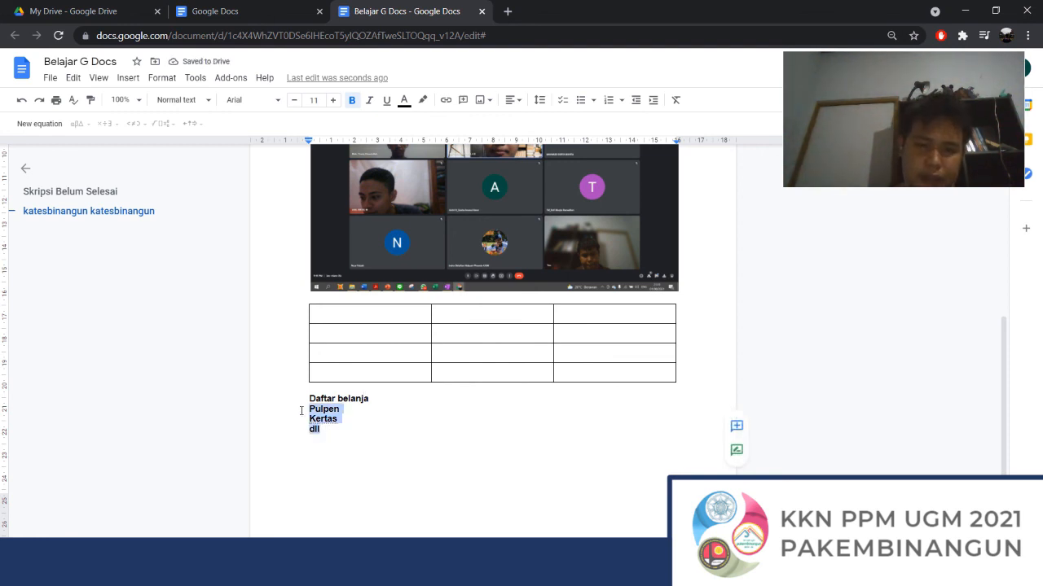
left_click(560, 101)
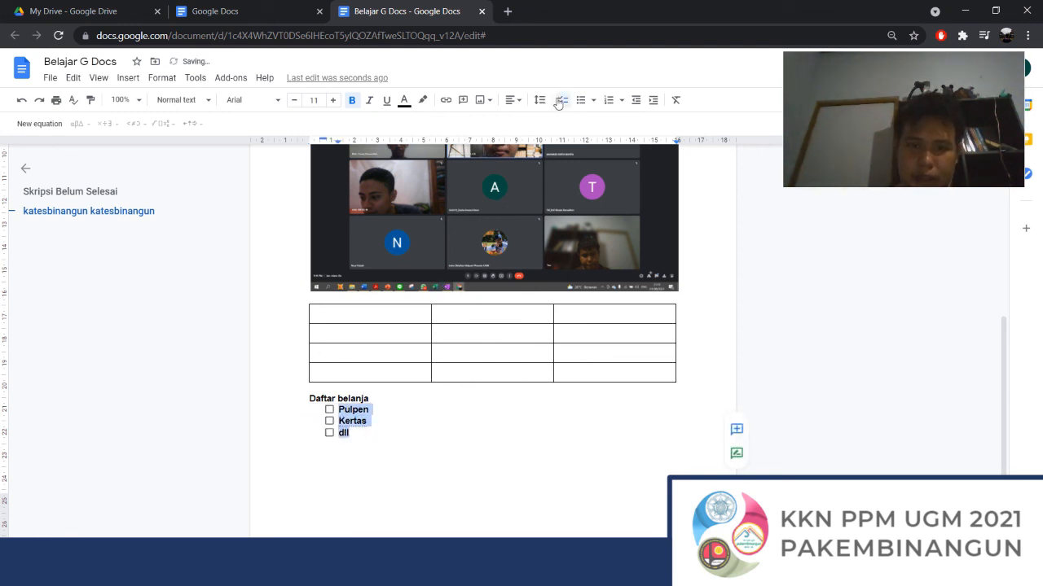
left_click(329, 410)
left_click(329, 421)
left_click(329, 434)
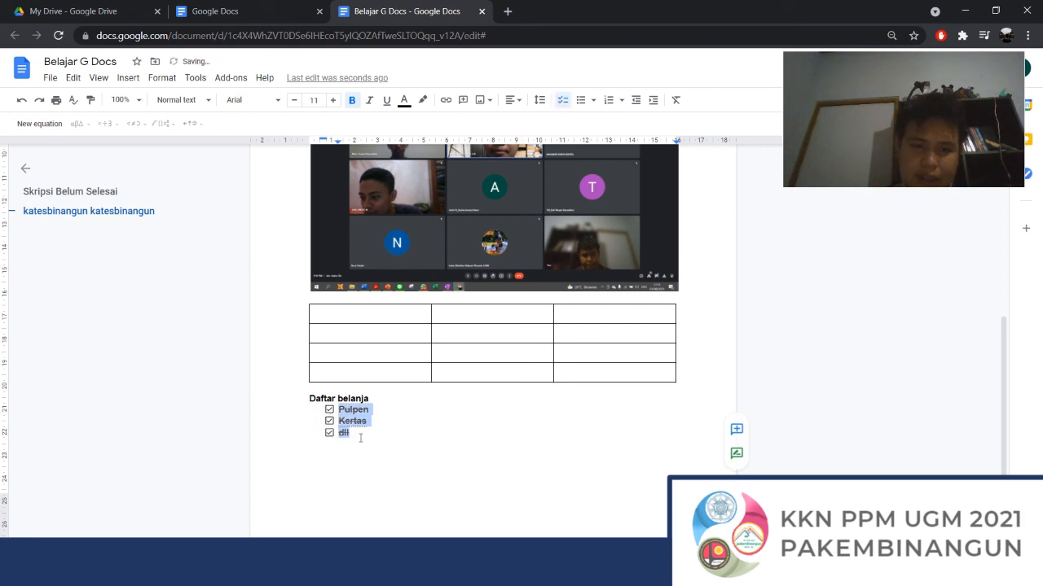
left_click(329, 410)
left_click(382, 441)
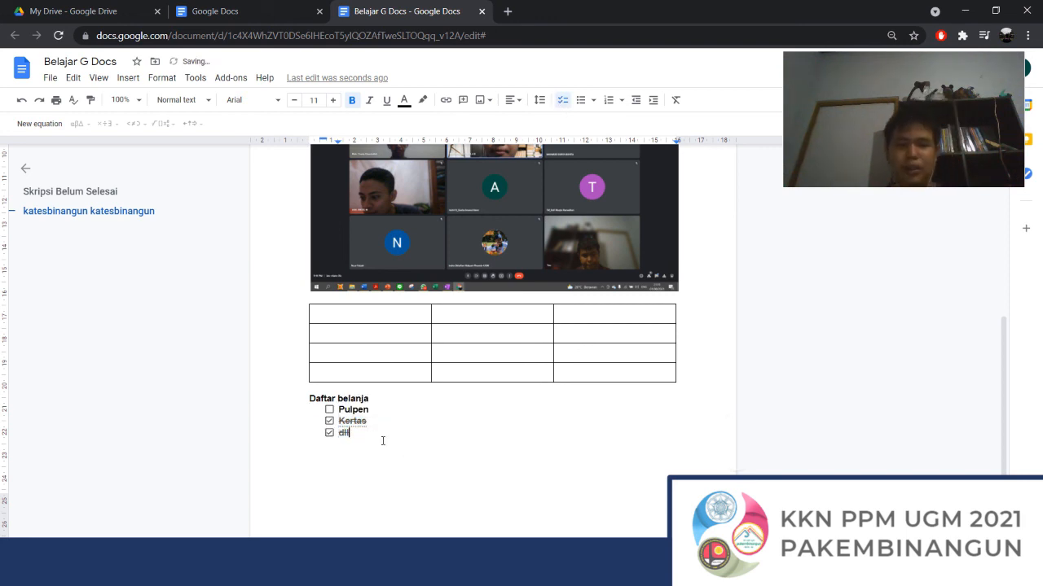
Undo the ticks and the checklist formatting on the three shopping items
key("ctrl+z")
key("ctrl+z")
key("ctrl+z")
key("ctrl+z")
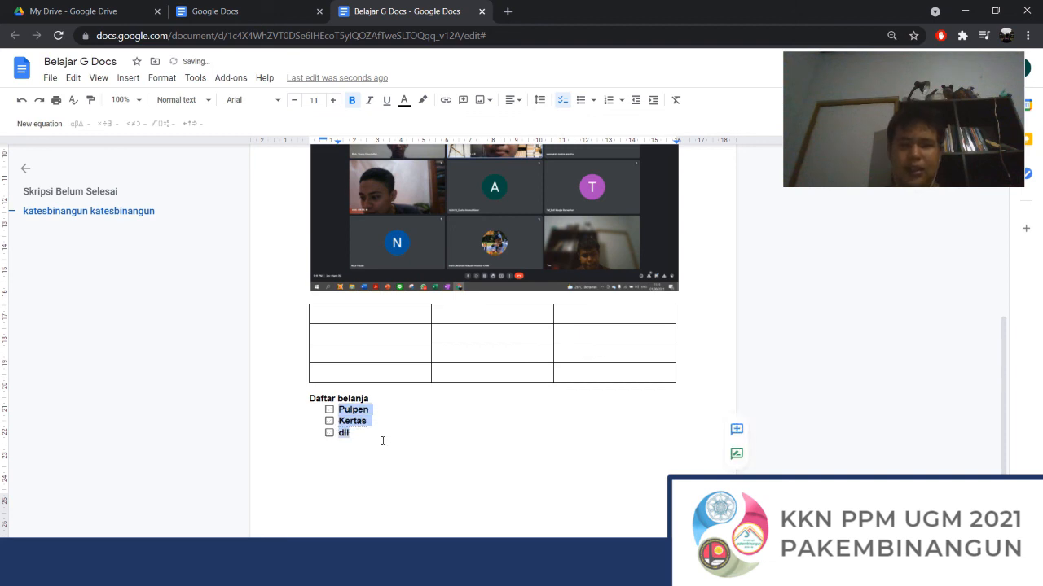
key("ctrl+z")
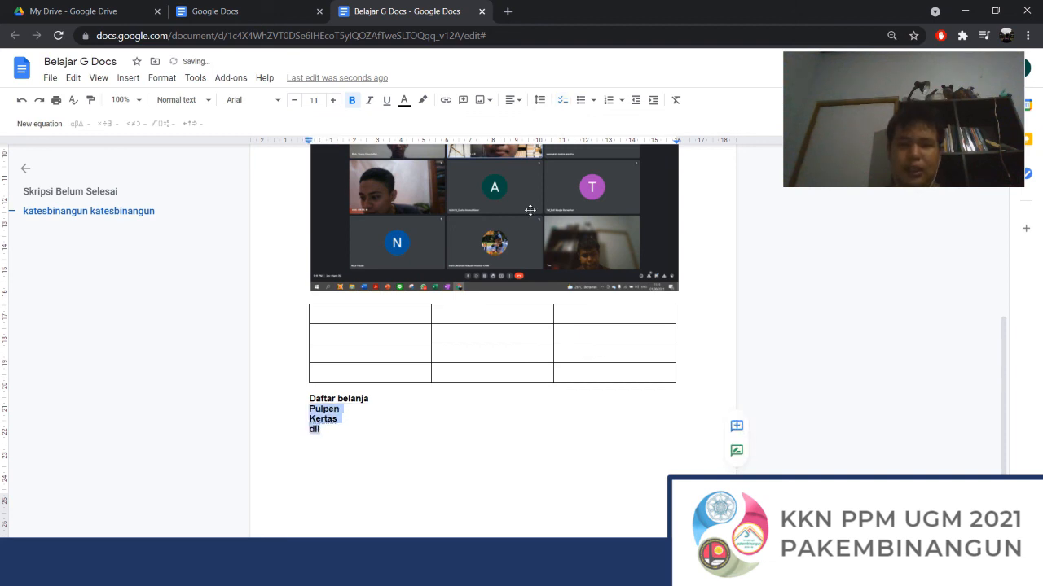
Try the three shopping items as a bulleted list and change them to a numbered list
left_click(579, 99)
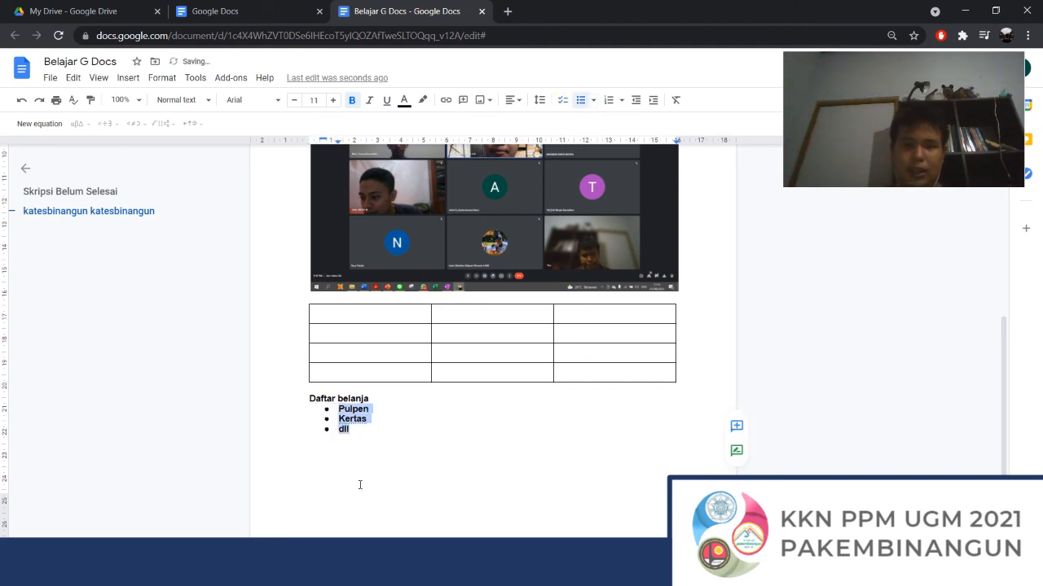
left_click(609, 101)
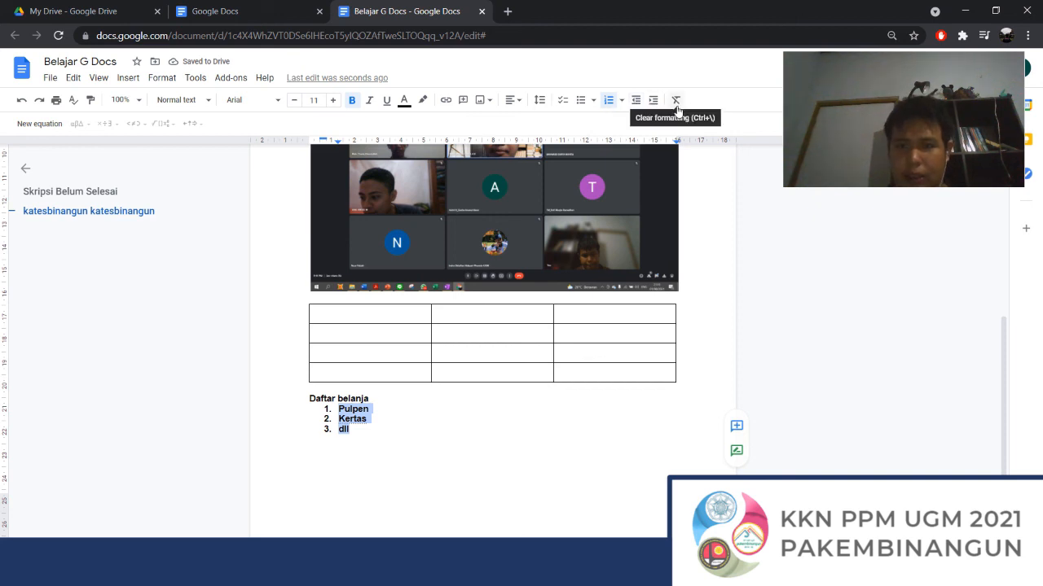
left_click(455, 415)
Clear all formatting from the text above the image, from the "Skripsi Belum Selesai" heading to the last "katesbinangun" line
scroll(454, 415, "up", 4)
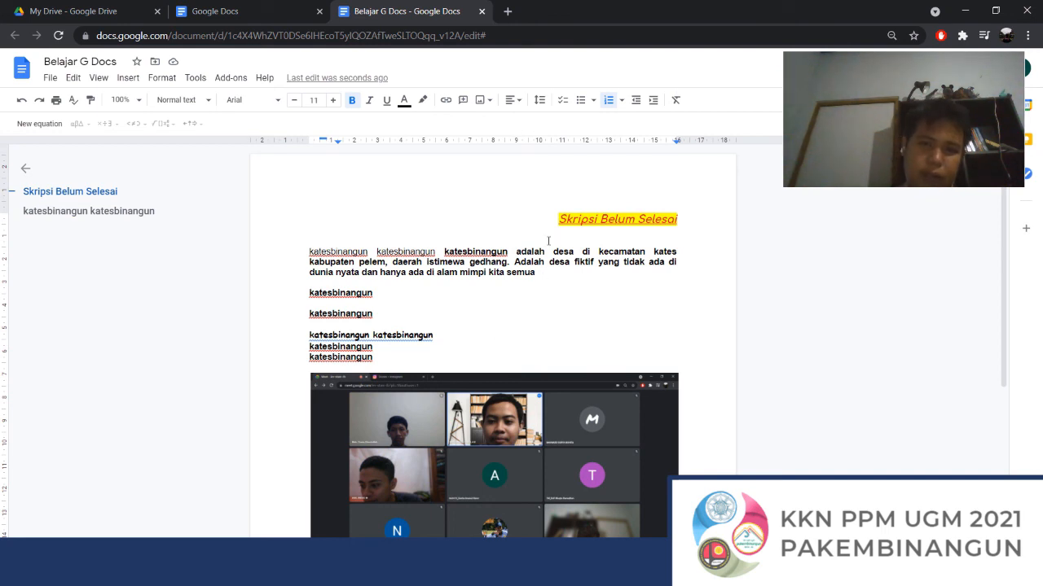
left_click_drag(556, 274, 509, 354)
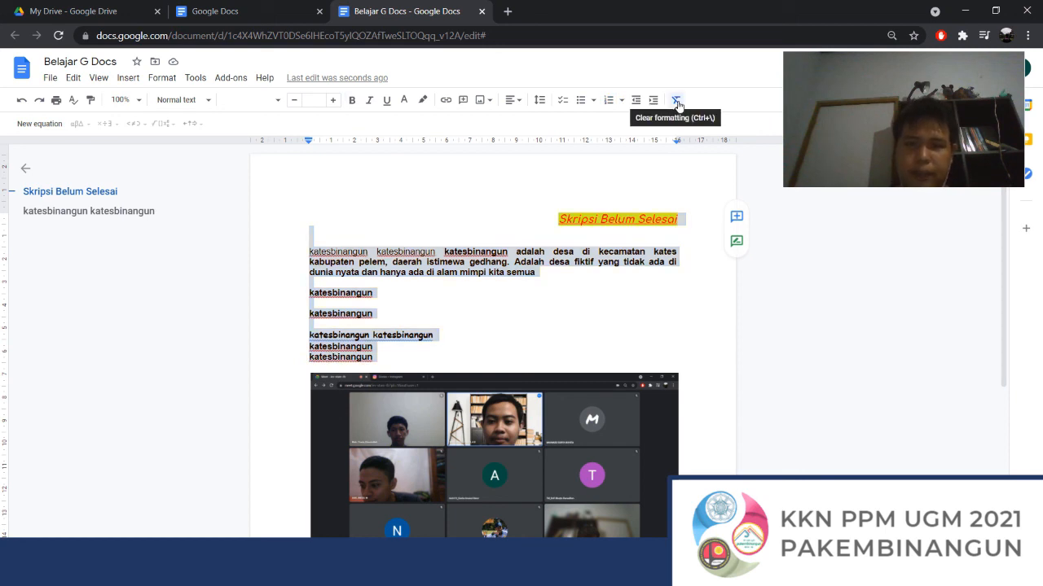
left_click(676, 105)
left_click(506, 325)
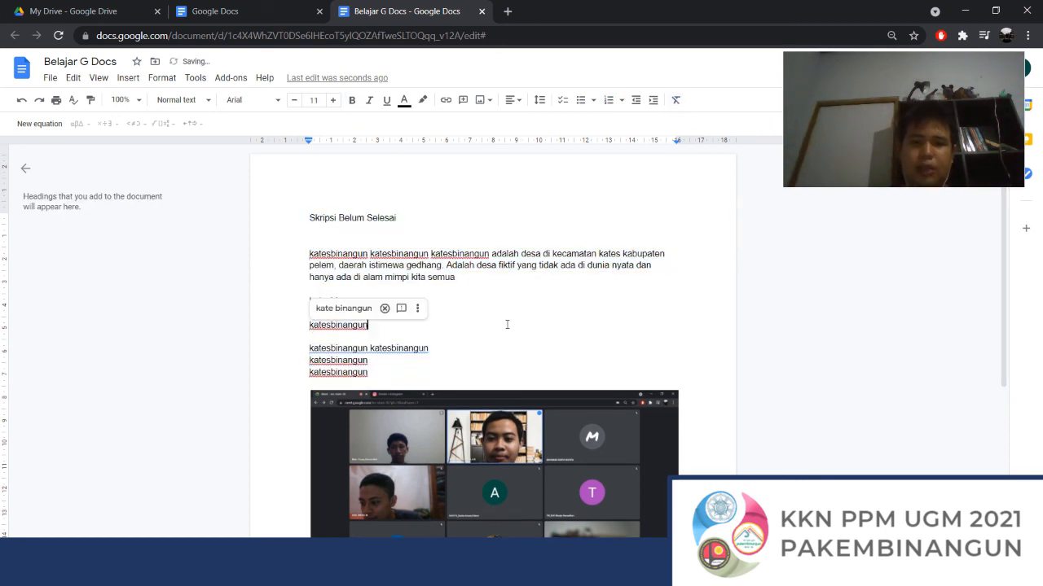
scroll(507, 324, "down", 4)
scroll(507, 324, "up", 4)
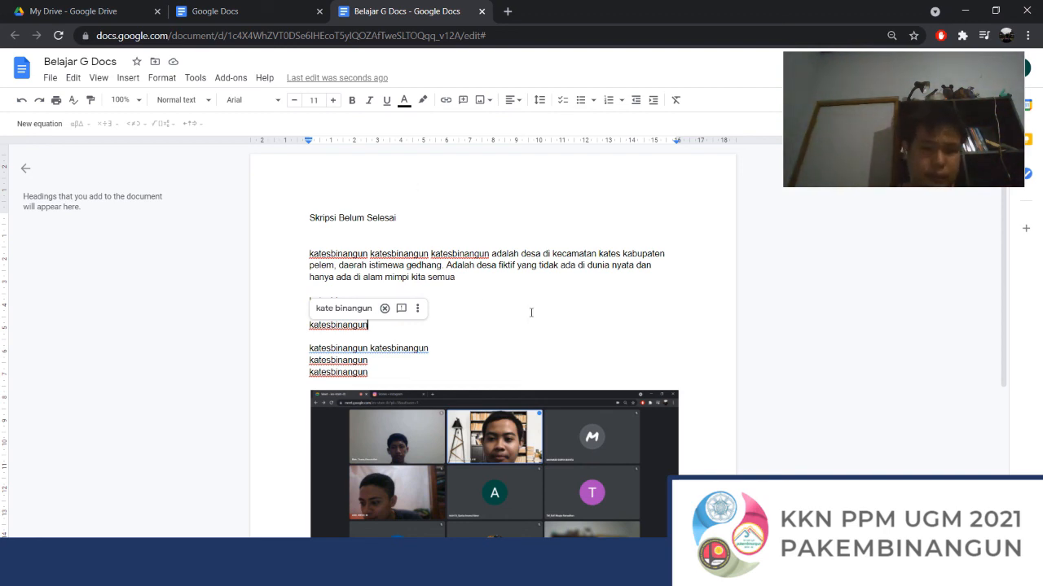
double_click(530, 254)
scroll(375, 279, "down", 5)
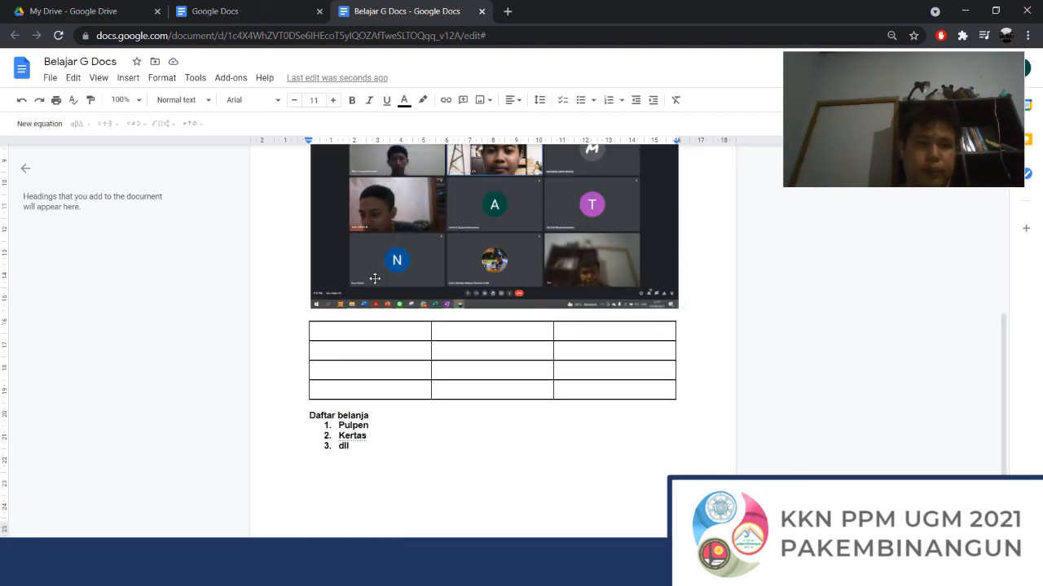
scroll(375, 278, "up", 5)
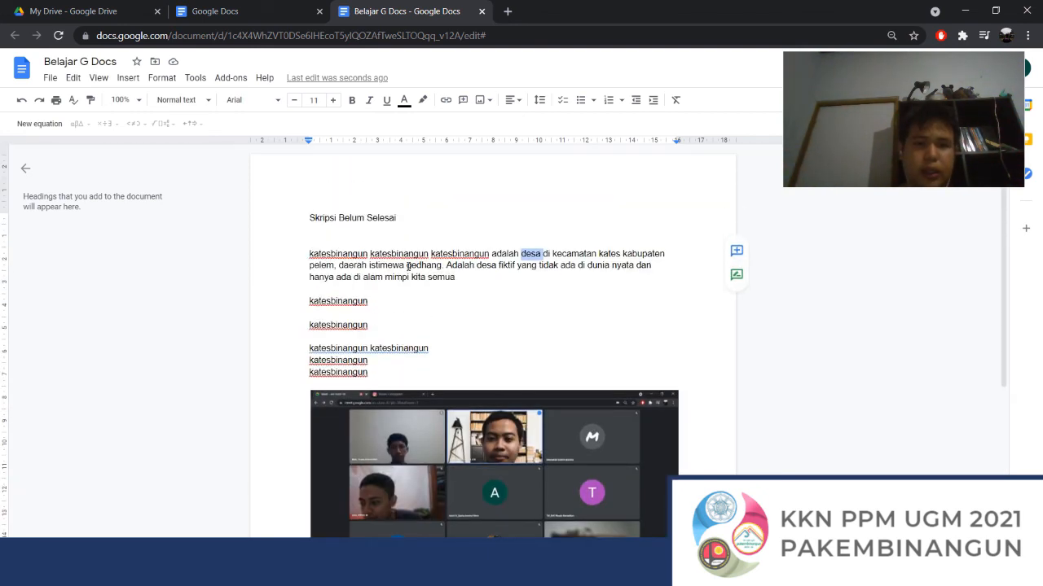
left_click(50, 80)
left_click(469, 277)
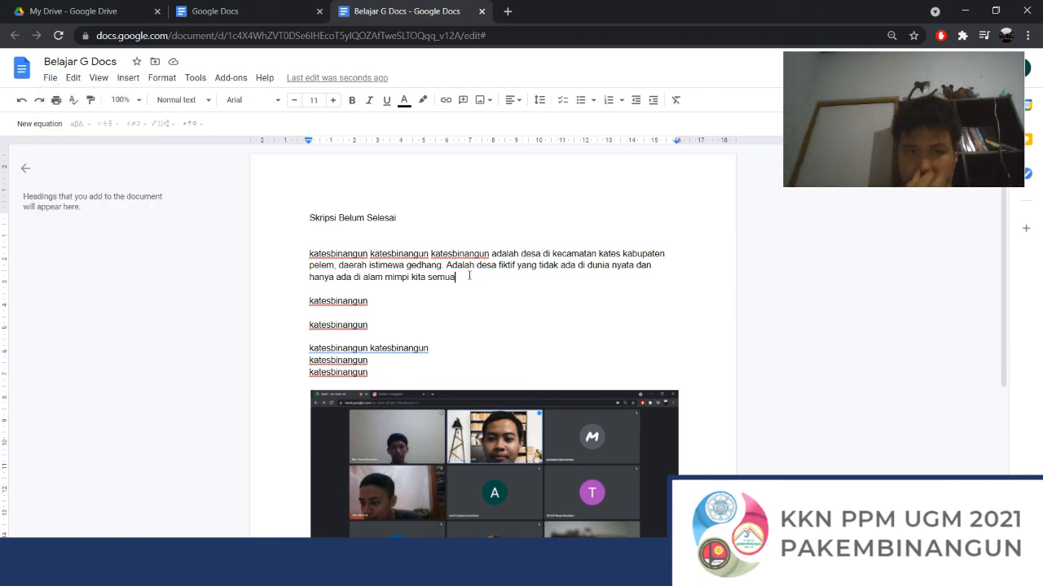
scroll(469, 275, "down", 5)
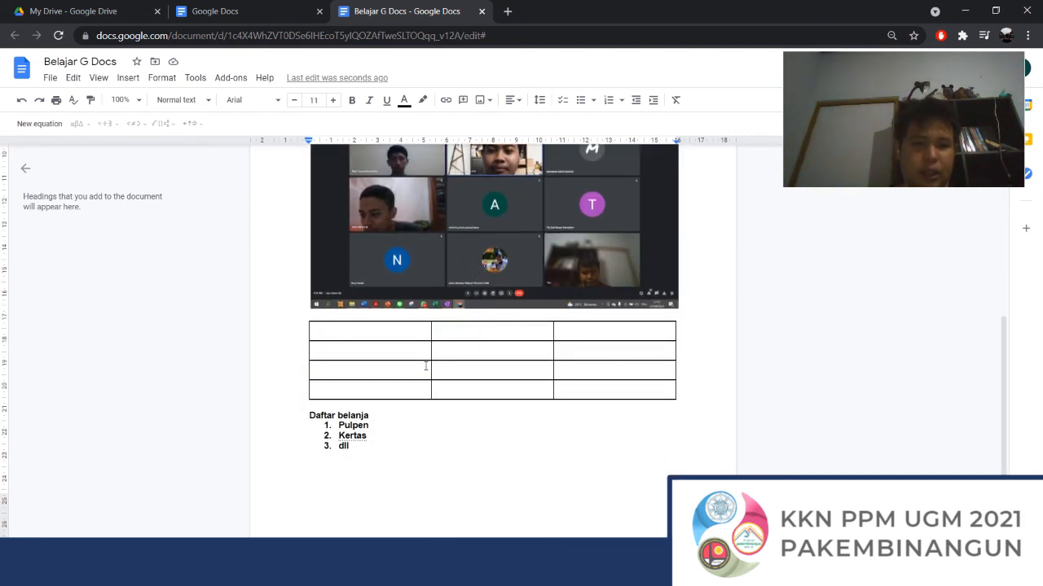
left_click(447, 374)
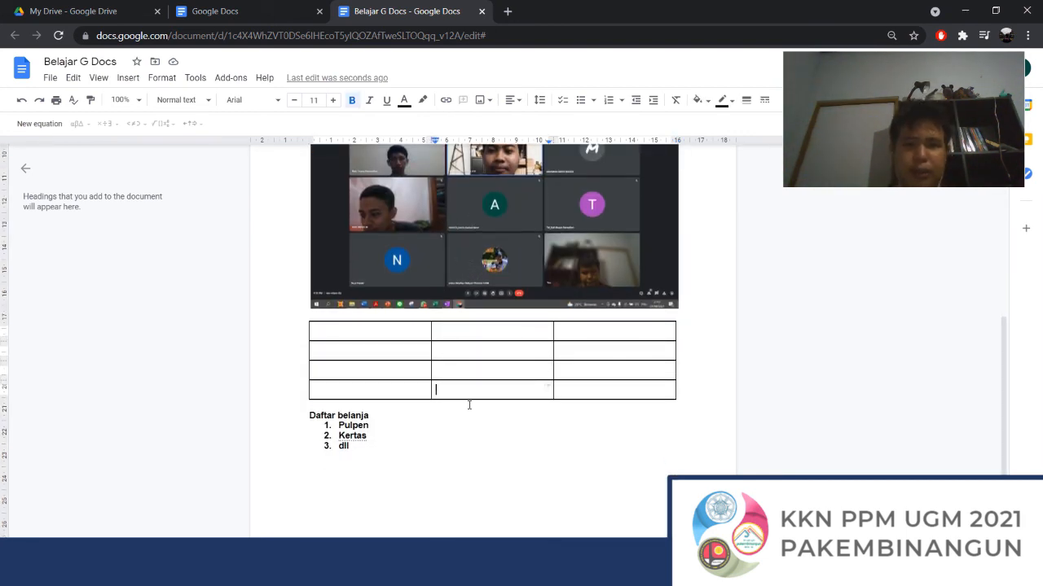